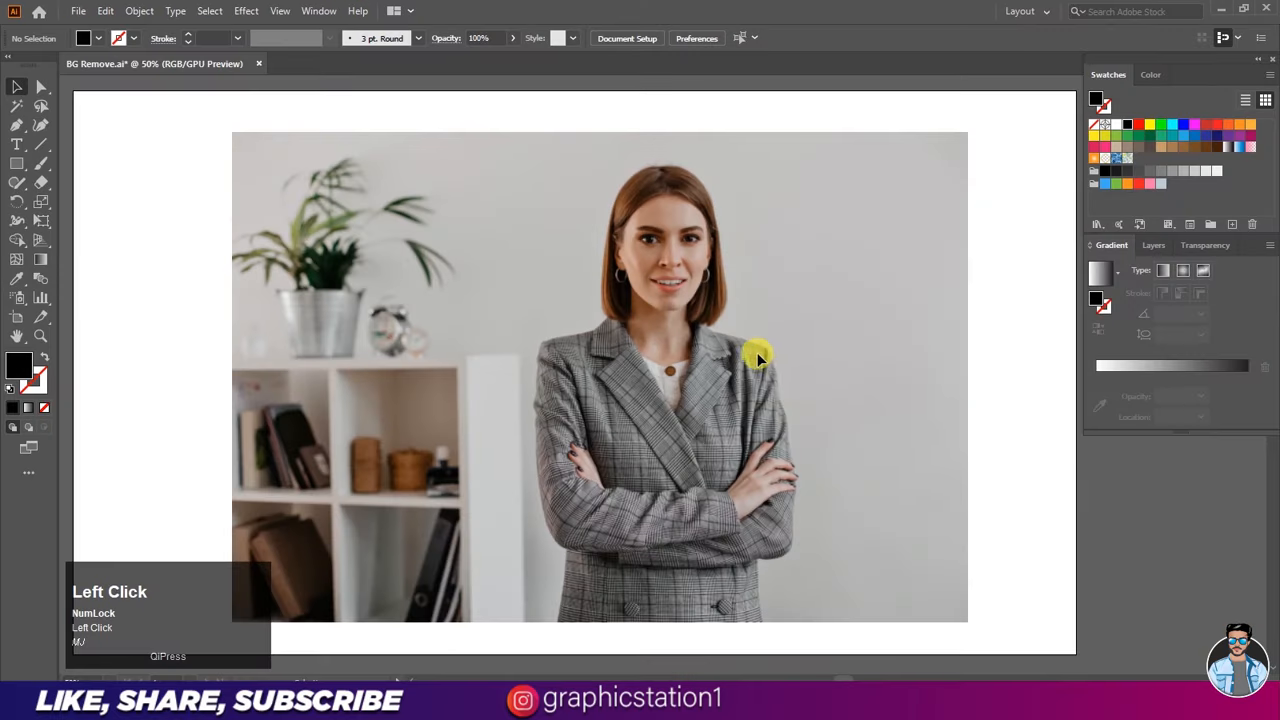
# - Activate the Pen tool and set no fill with a black 0.5 pt stroke
pyautogui.click(17, 128)
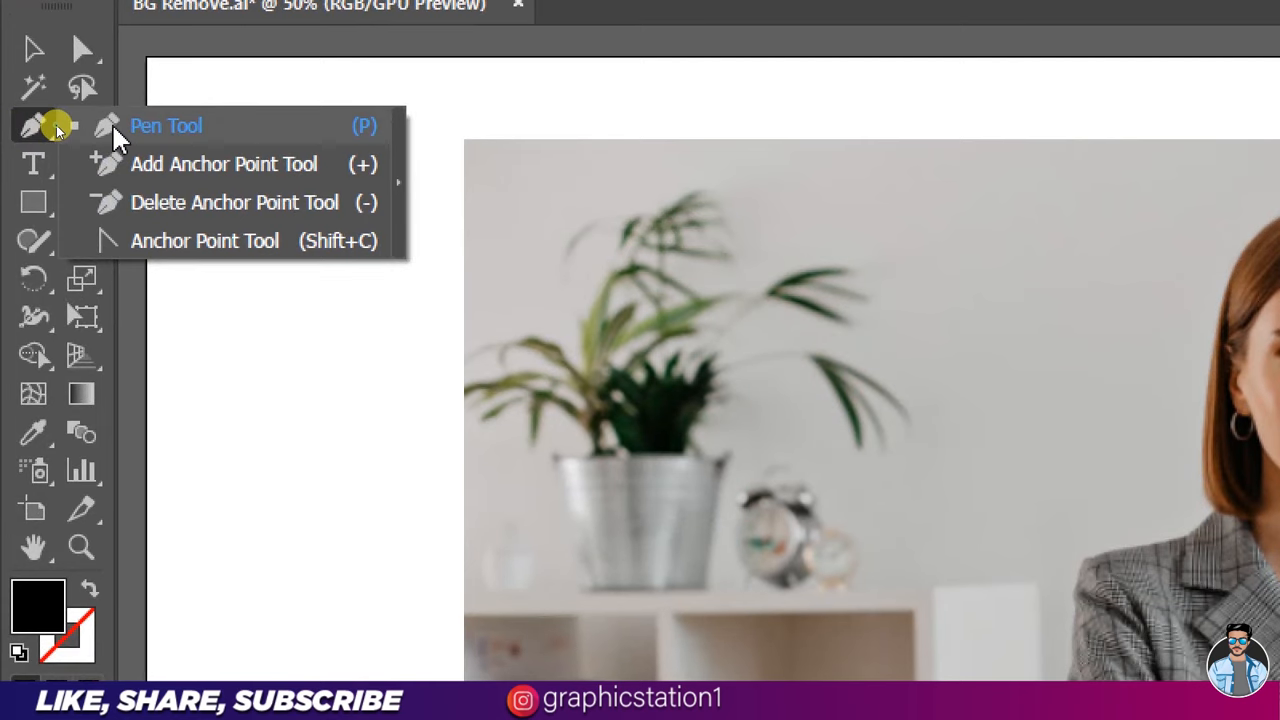
pyautogui.click(115, 135)
pyautogui.click(168, 80)
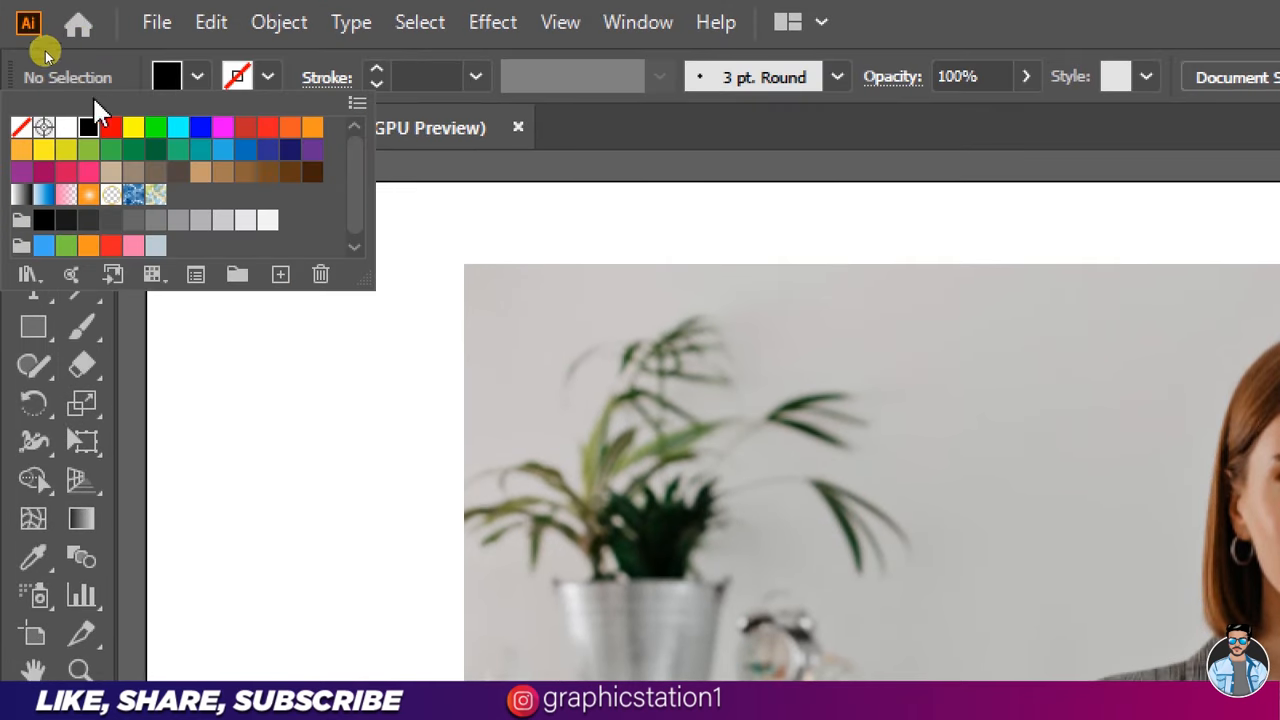
pyautogui.click(21, 127)
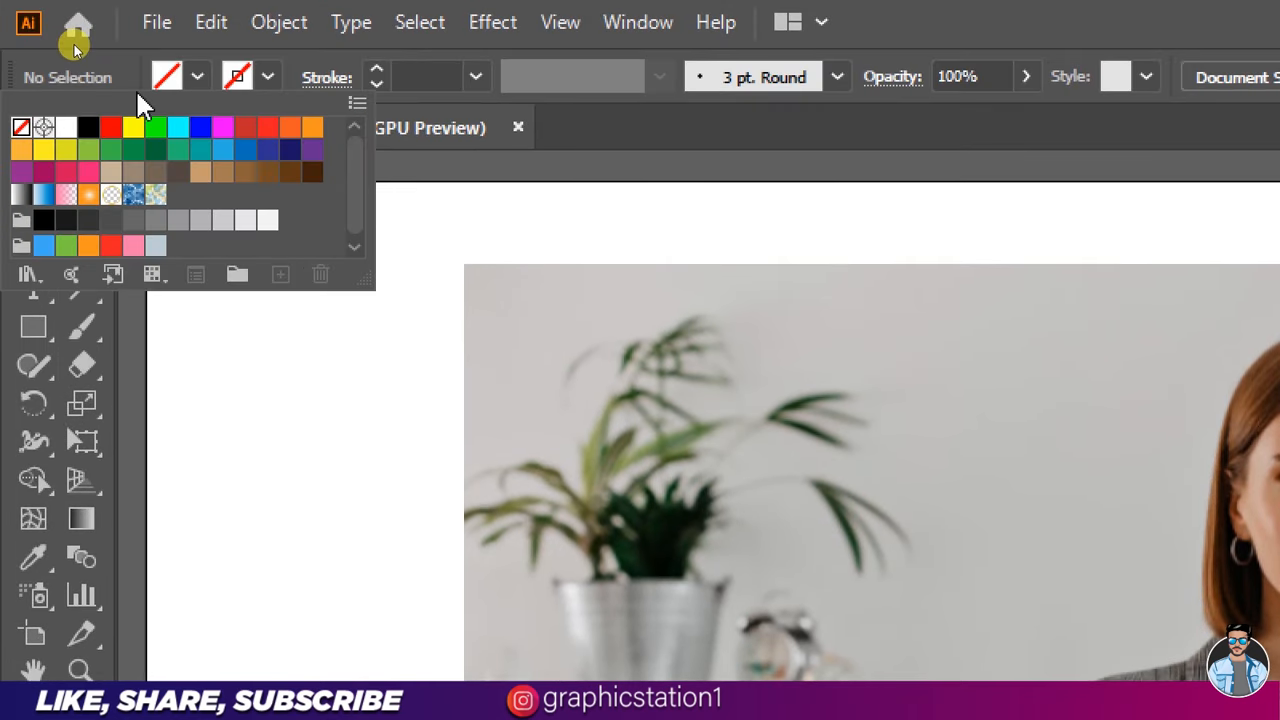
pyautogui.click(268, 78)
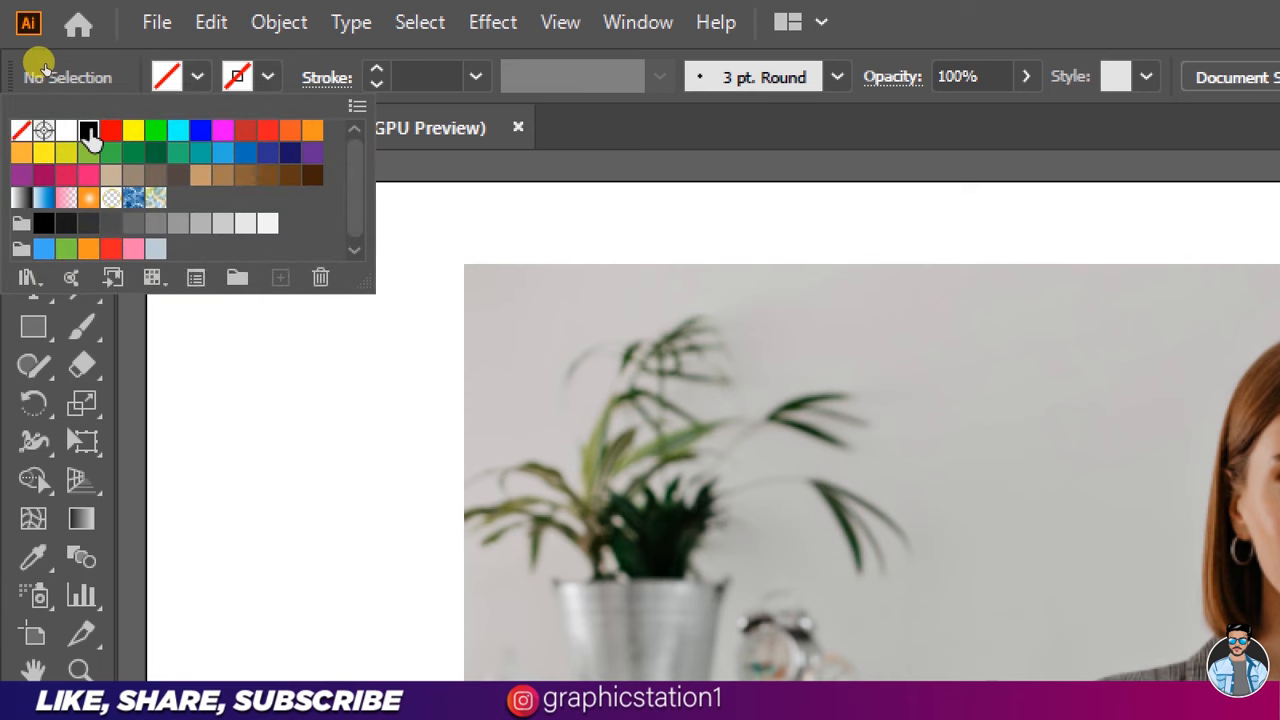
pyautogui.click(88, 133)
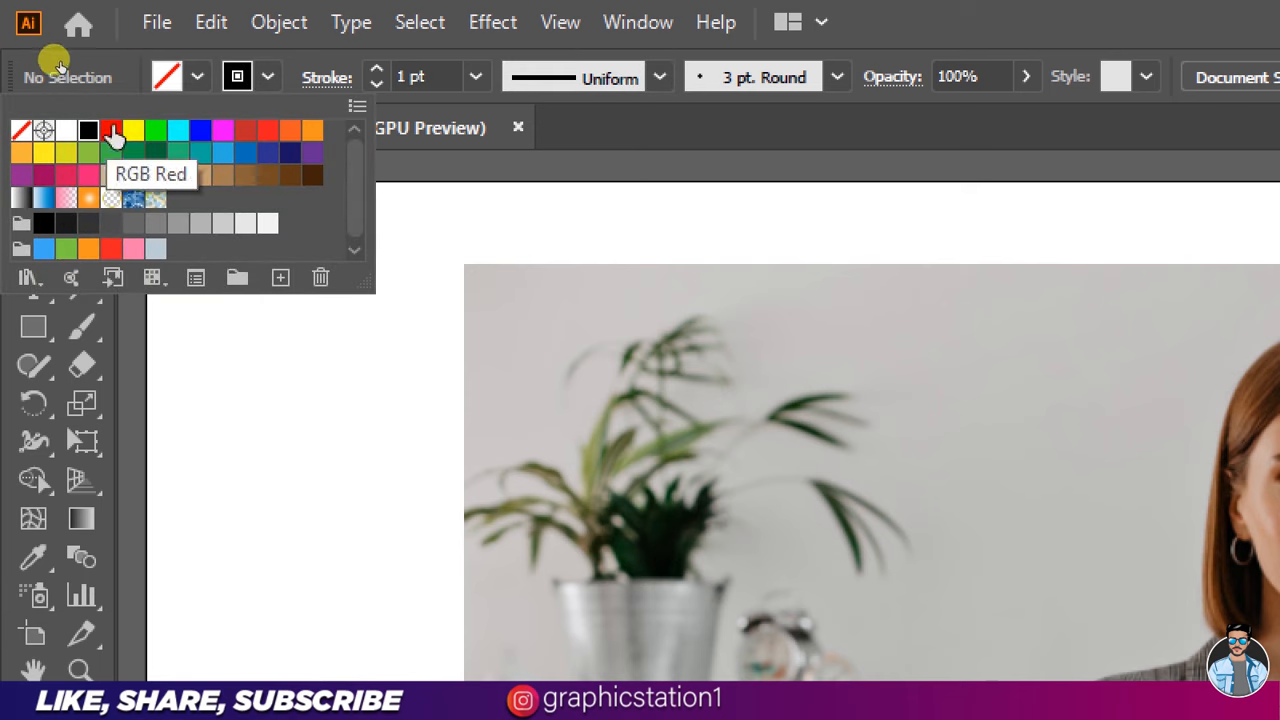
pyautogui.click(377, 86)
pyautogui.click(377, 86)
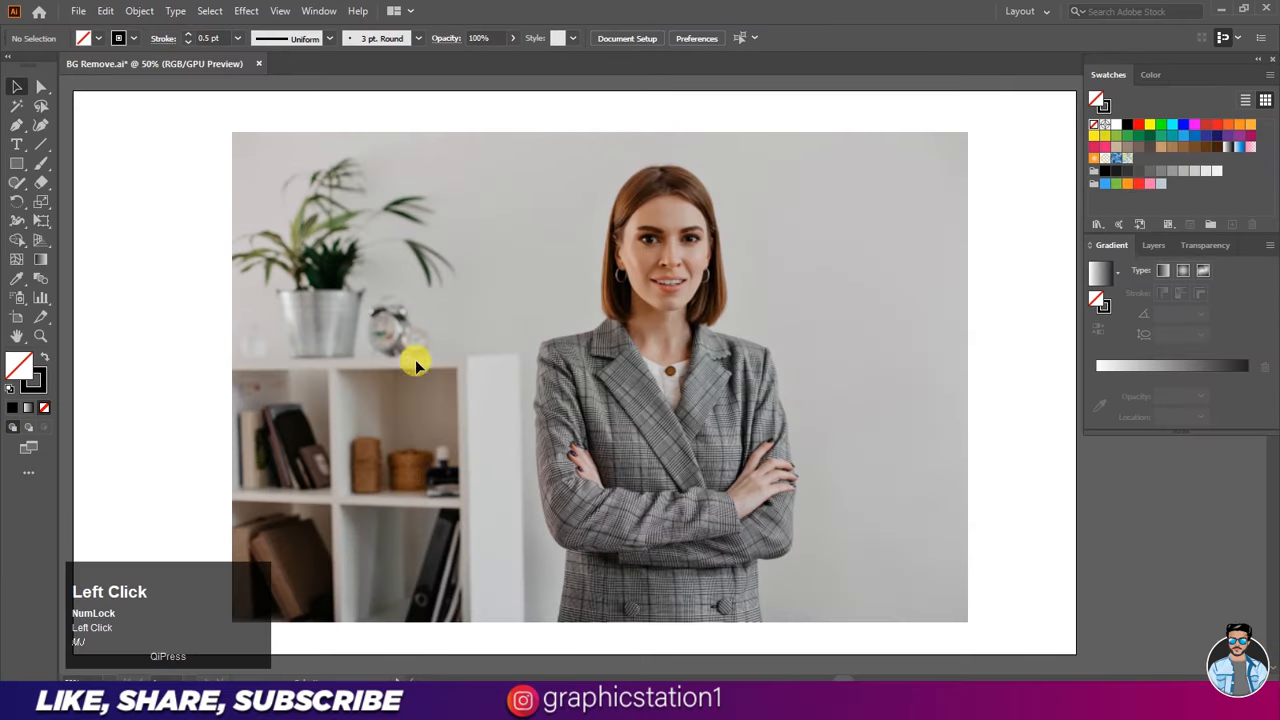
# - Start a Pen path at the woman's shoulder on the photo's left and curve it along the shoulder seam, removing the outgoing handle
pyautogui.click(18, 127)
pyautogui.press('z')
pyautogui.moveTo(563, 323); pyautogui.dragTo(1034, 626)
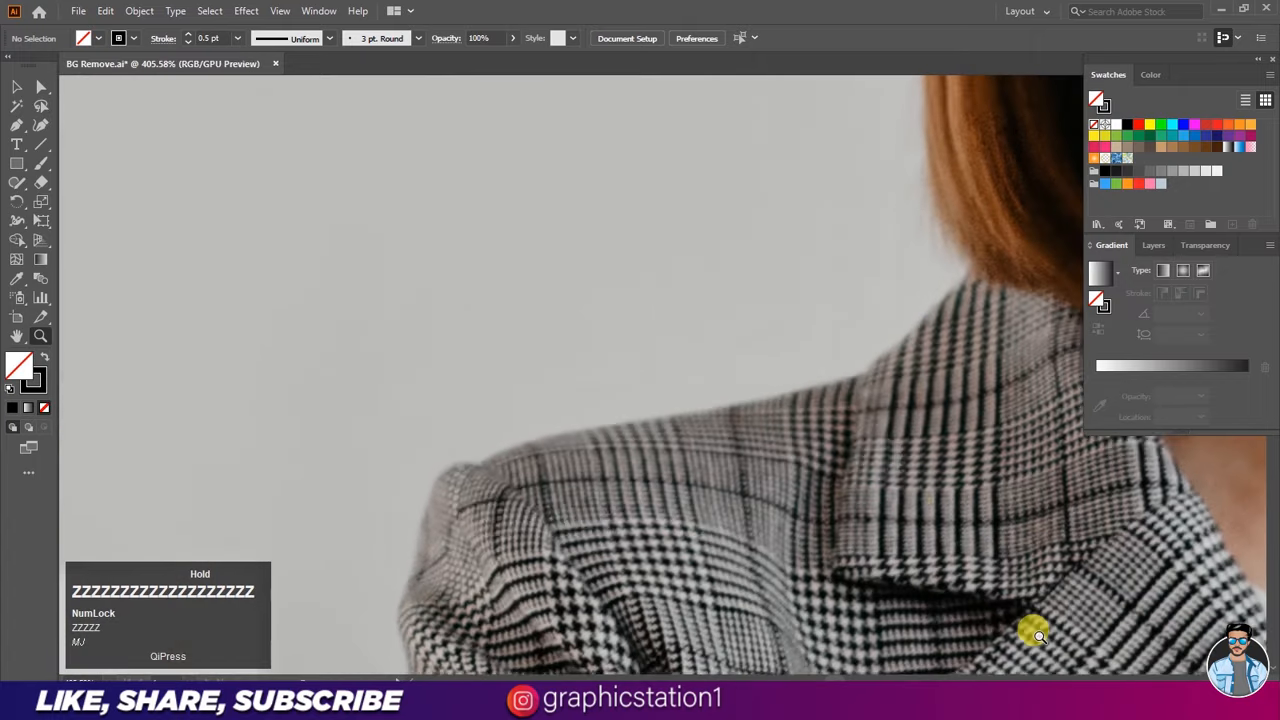
pyautogui.click(858, 437)
pyautogui.press('space')
pyautogui.moveTo(858, 437); pyautogui.dragTo(833, 426)
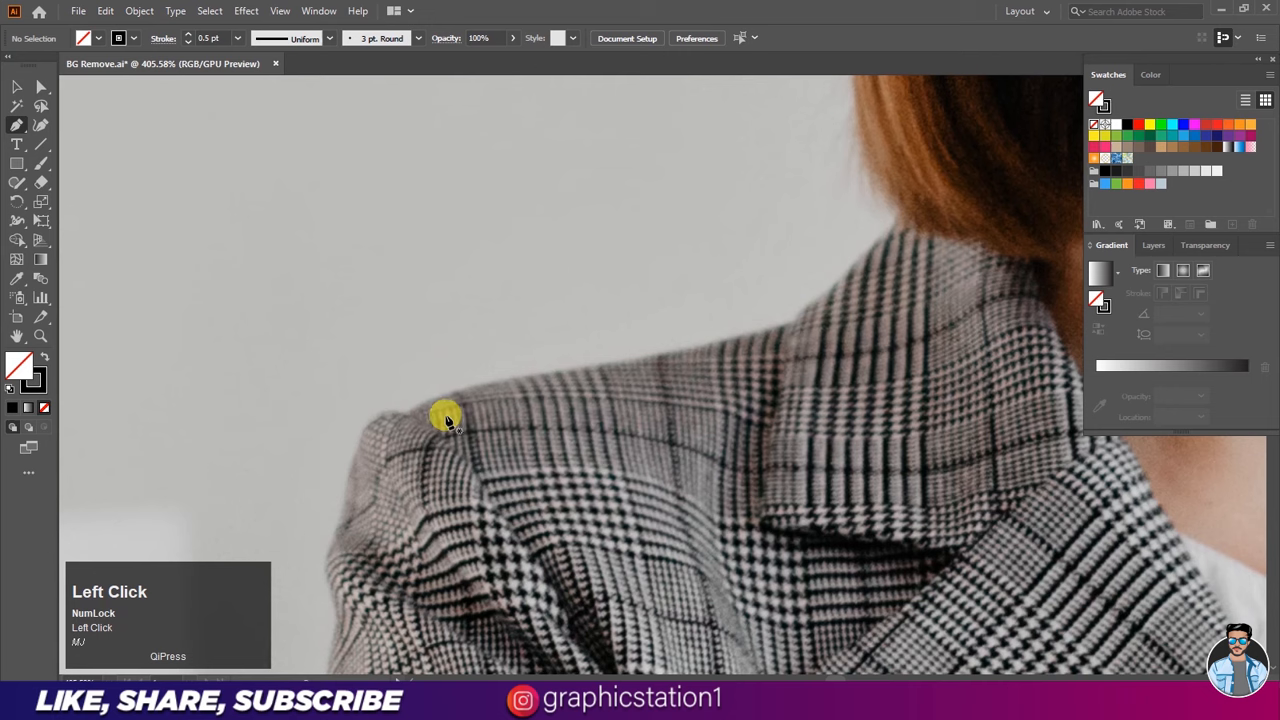
pyautogui.click(405, 413)
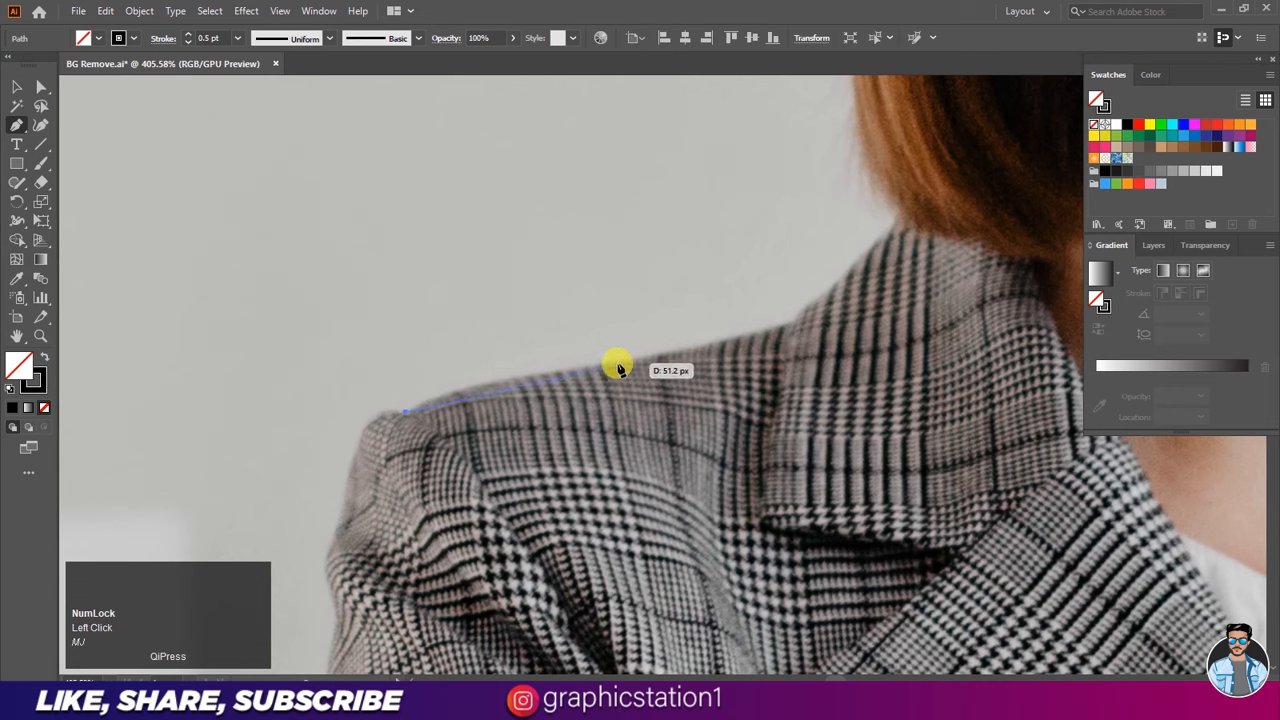
pyautogui.moveTo(618, 368); pyautogui.dragTo(701, 364)
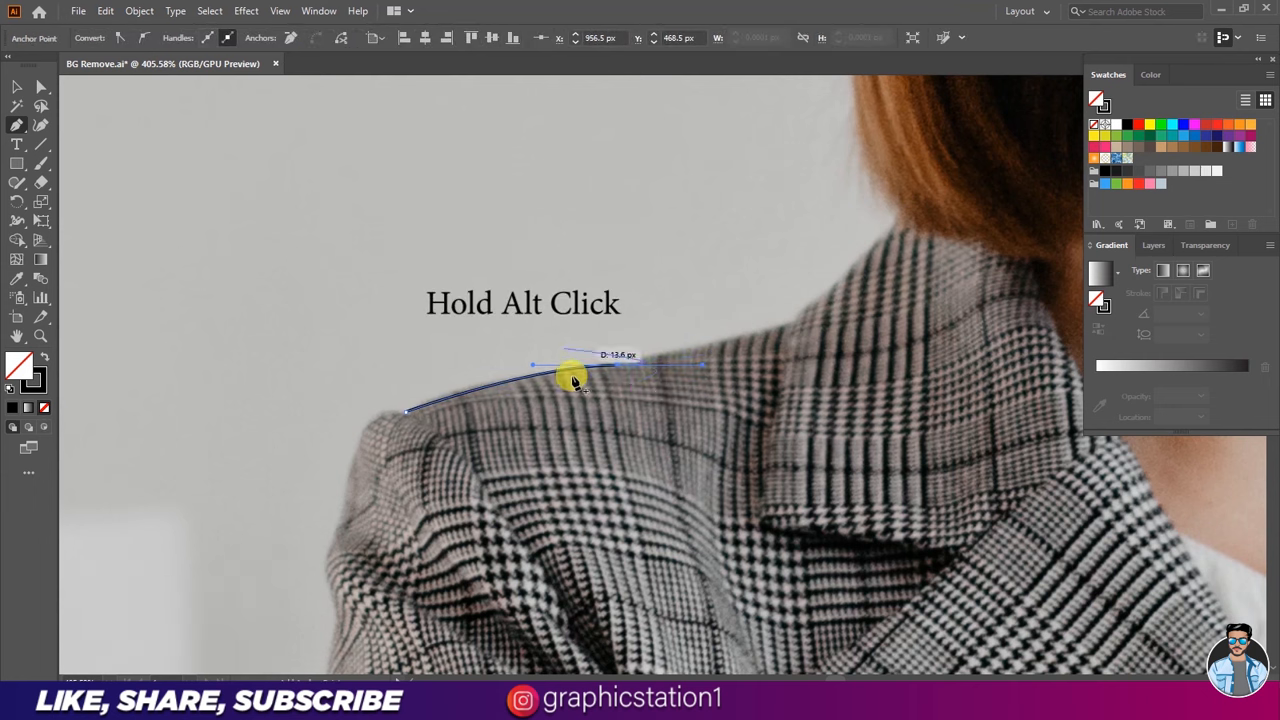
pyautogui.keyDown('alt'); pyautogui.moveTo(618, 367); pyautogui.dragTo(619, 368); pyautogui.keyUp('alt')
# - Continue the path along the shoulder to the base of the jacket collar and up the collar edge to the hair
pyautogui.keyDown('ctrl'); pyautogui.keyDown('alt'); pyautogui.scroll(2, 783, 352); pyautogui.keyUp('alt'); pyautogui.keyUp('ctrl')
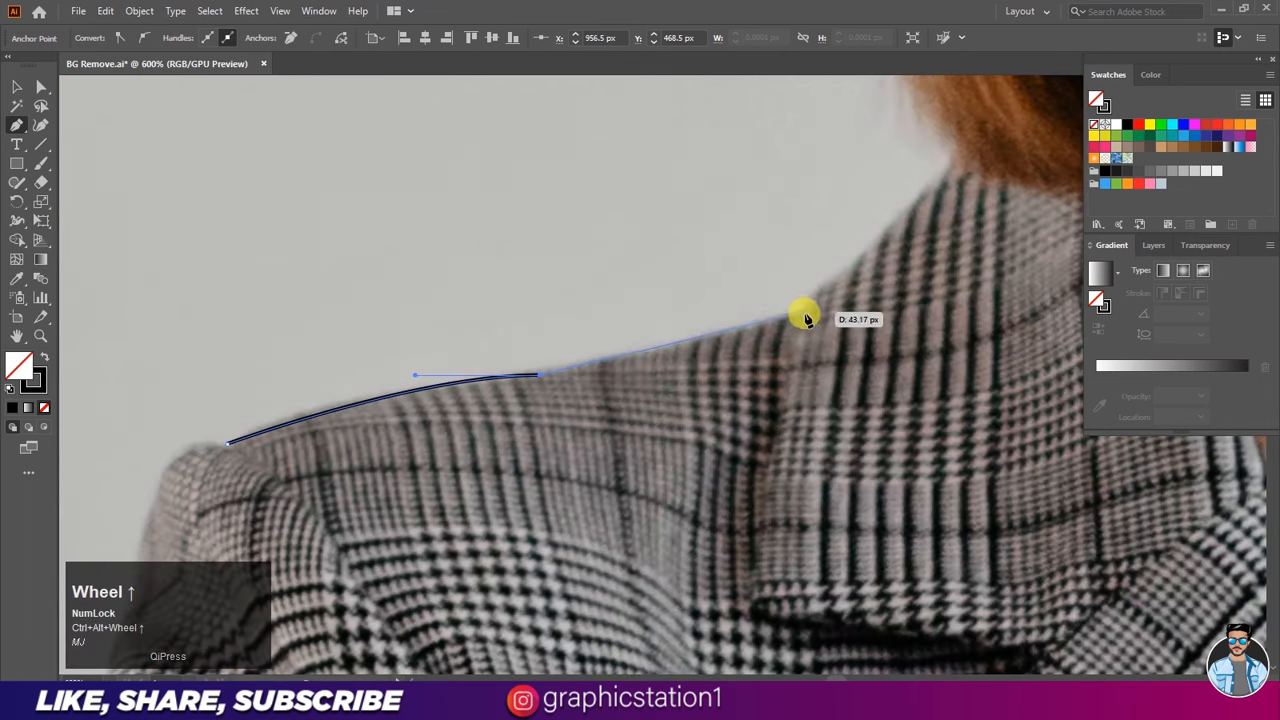
pyautogui.click(798, 318)
pyautogui.press('space')
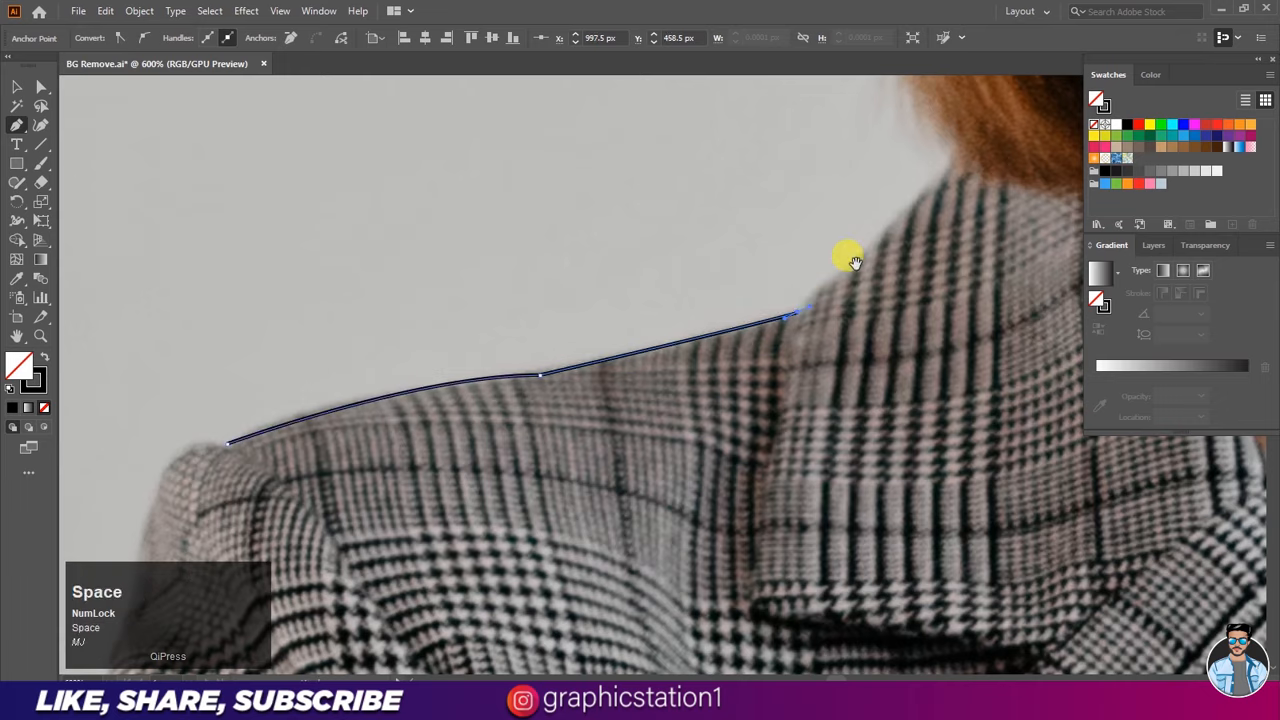
pyautogui.moveTo(849, 257); pyautogui.dragTo(611, 408)
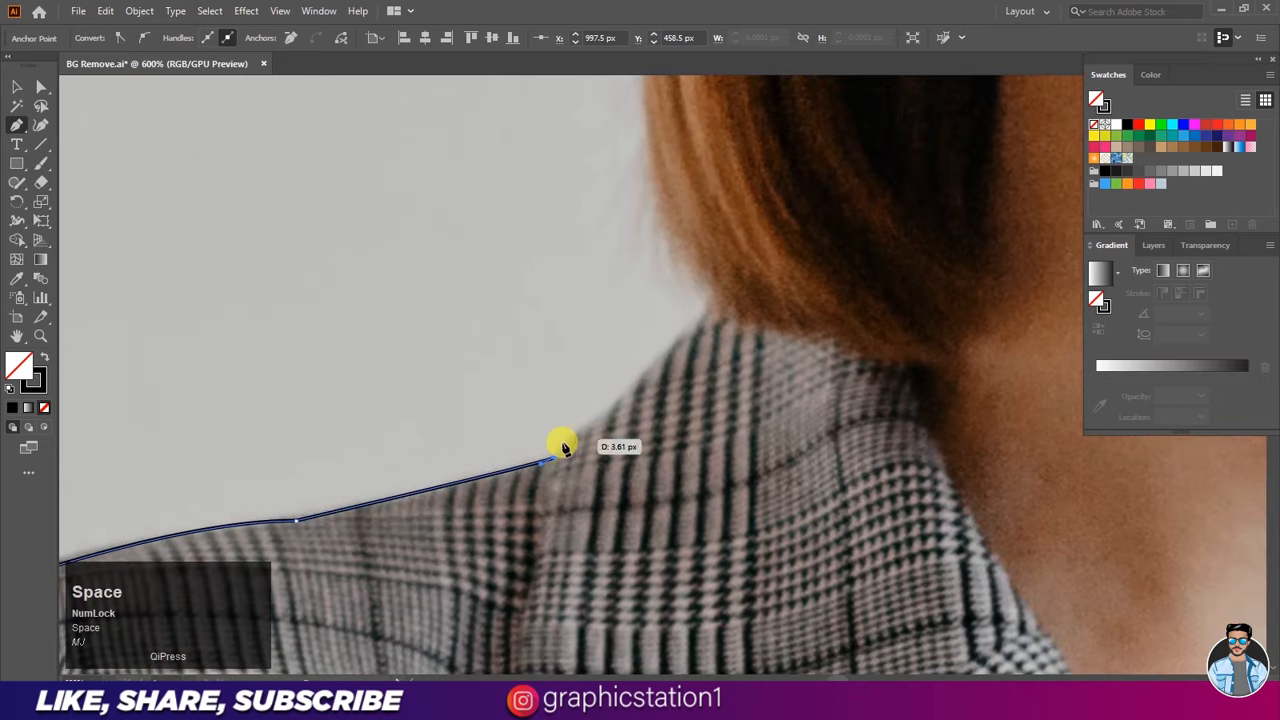
pyautogui.keyDown('alt'); pyautogui.click(555, 460); pyautogui.keyUp('alt')
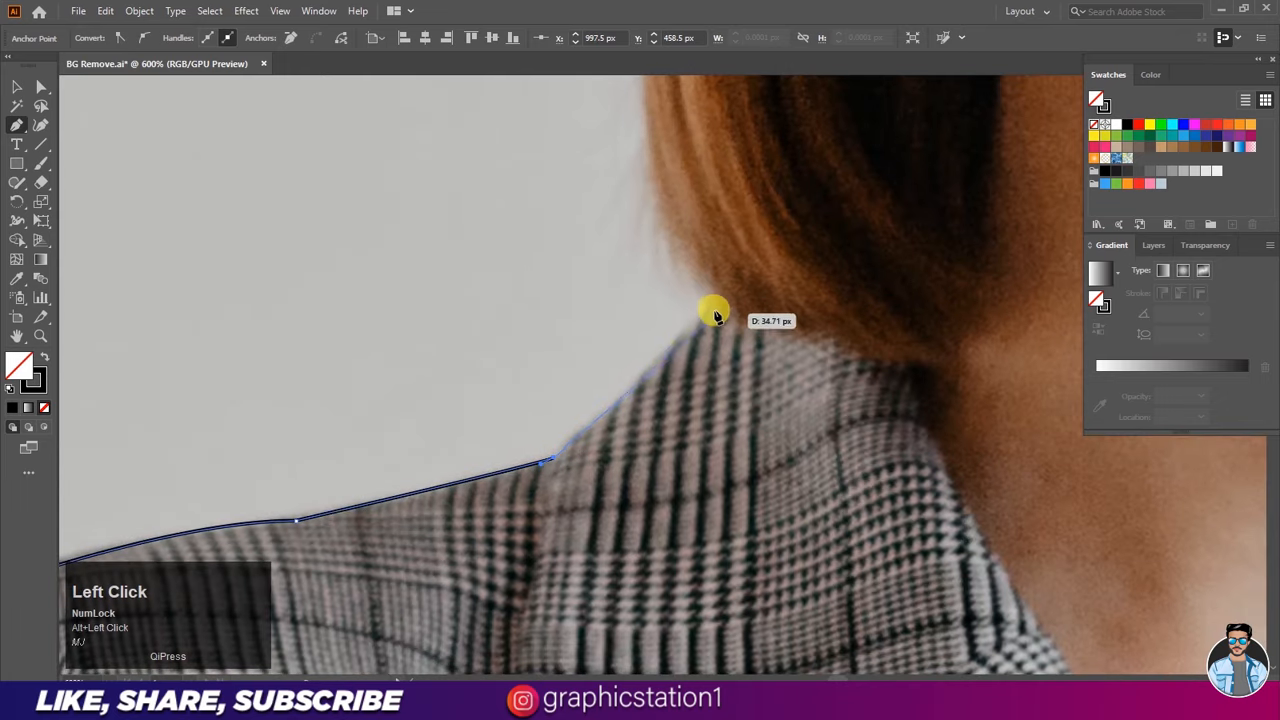
pyautogui.moveTo(594, 420); pyautogui.dragTo(697, 468)
# - Trace the outer hair edge on the photo's left from the collar up past the earring and ear
pyautogui.press('space')
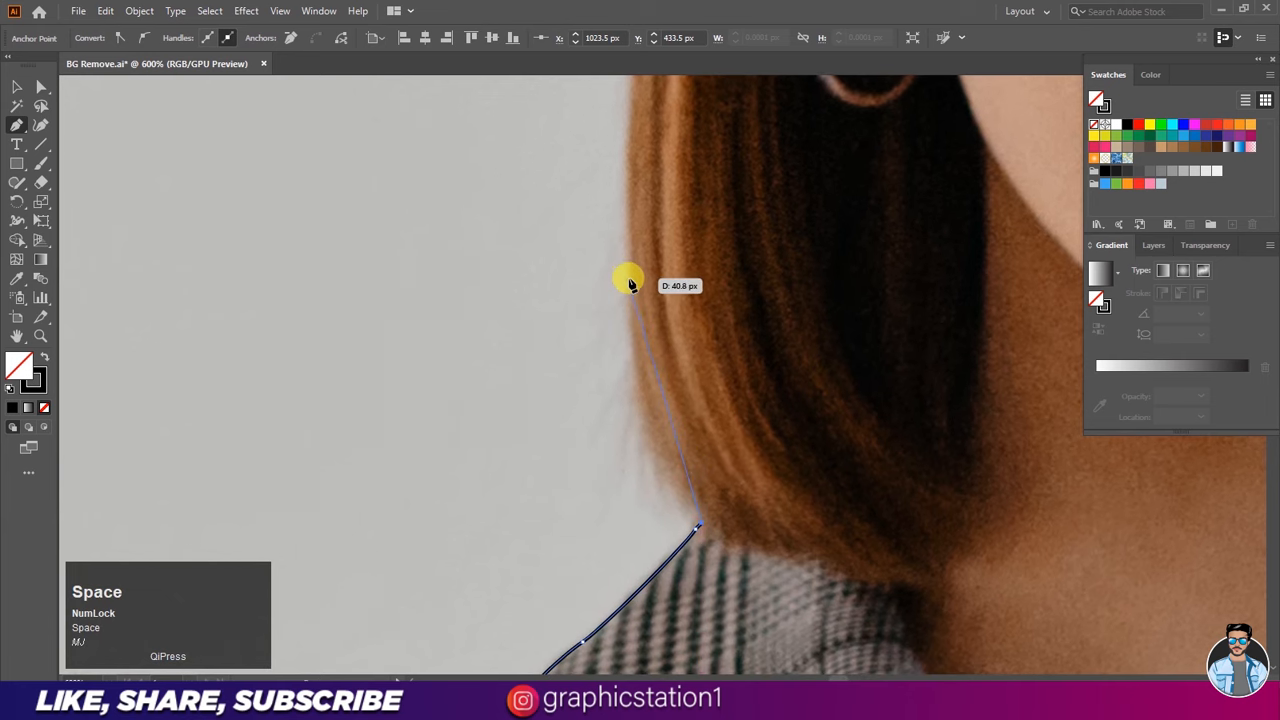
pyautogui.moveTo(628, 282); pyautogui.dragTo(634, 157)
pyautogui.press('space')
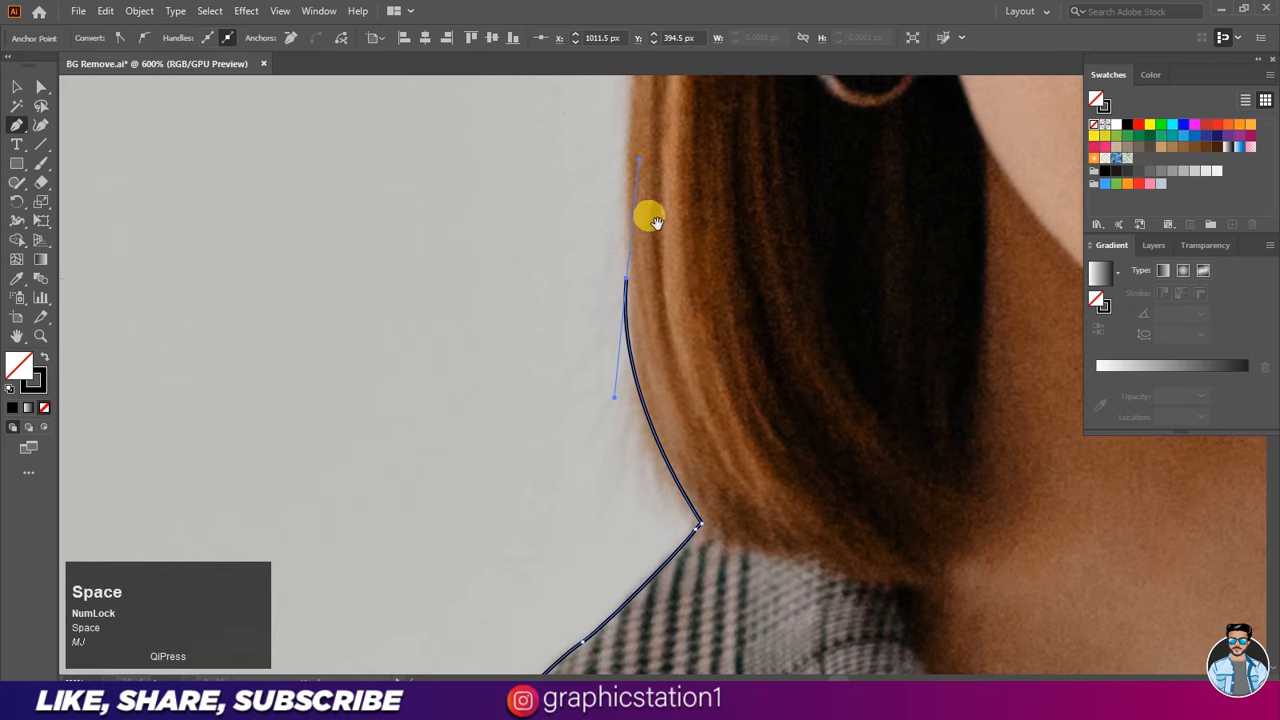
pyautogui.moveTo(649, 214); pyautogui.dragTo(557, 570)
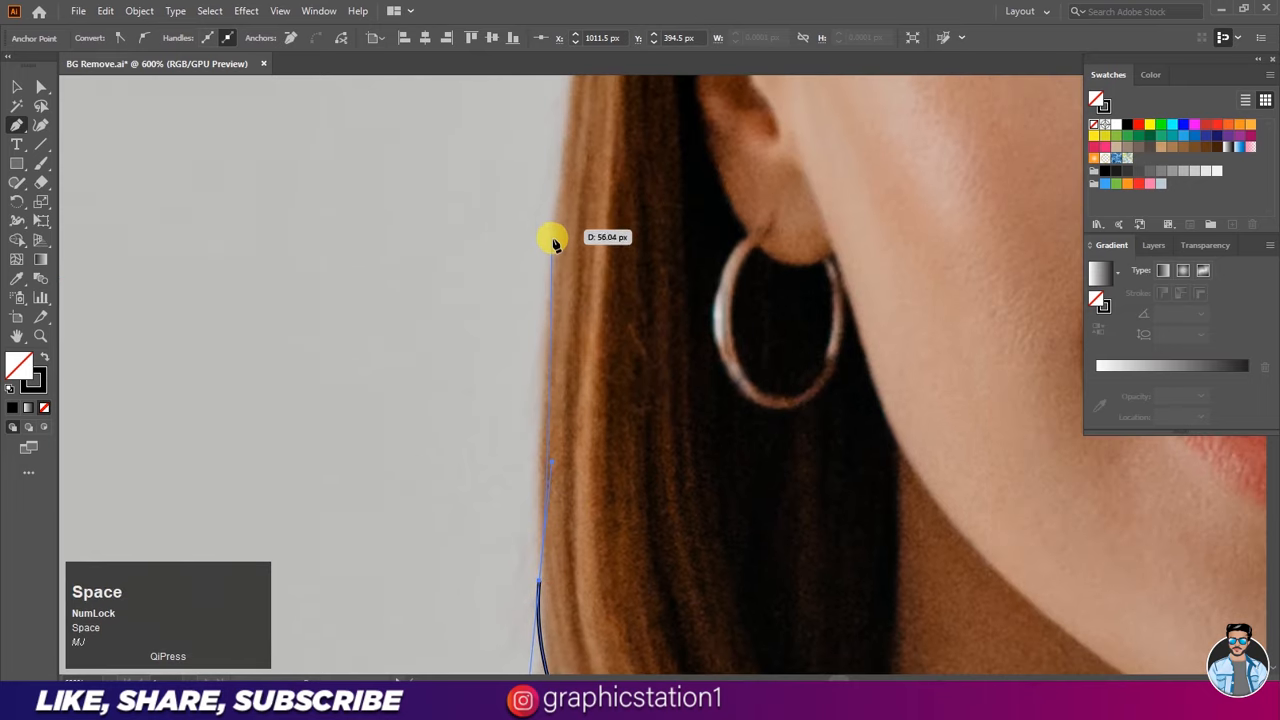
pyautogui.moveTo(552, 320); pyautogui.dragTo(569, 251)
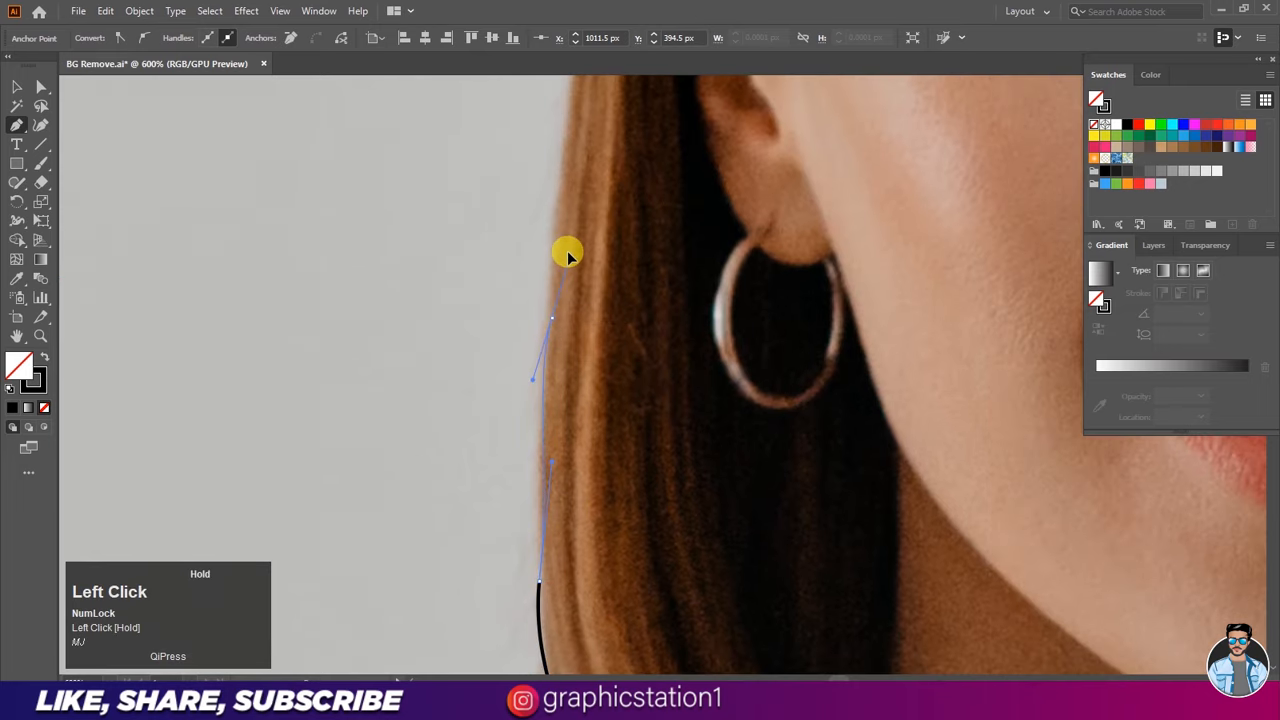
pyautogui.press('space')
pyautogui.moveTo(580, 134); pyautogui.dragTo(574, 200)
pyautogui.keyDown('alt'); pyautogui.click(553, 437); pyautogui.keyUp('alt')
pyautogui.moveTo(600, 122); pyautogui.dragTo(591, 386)
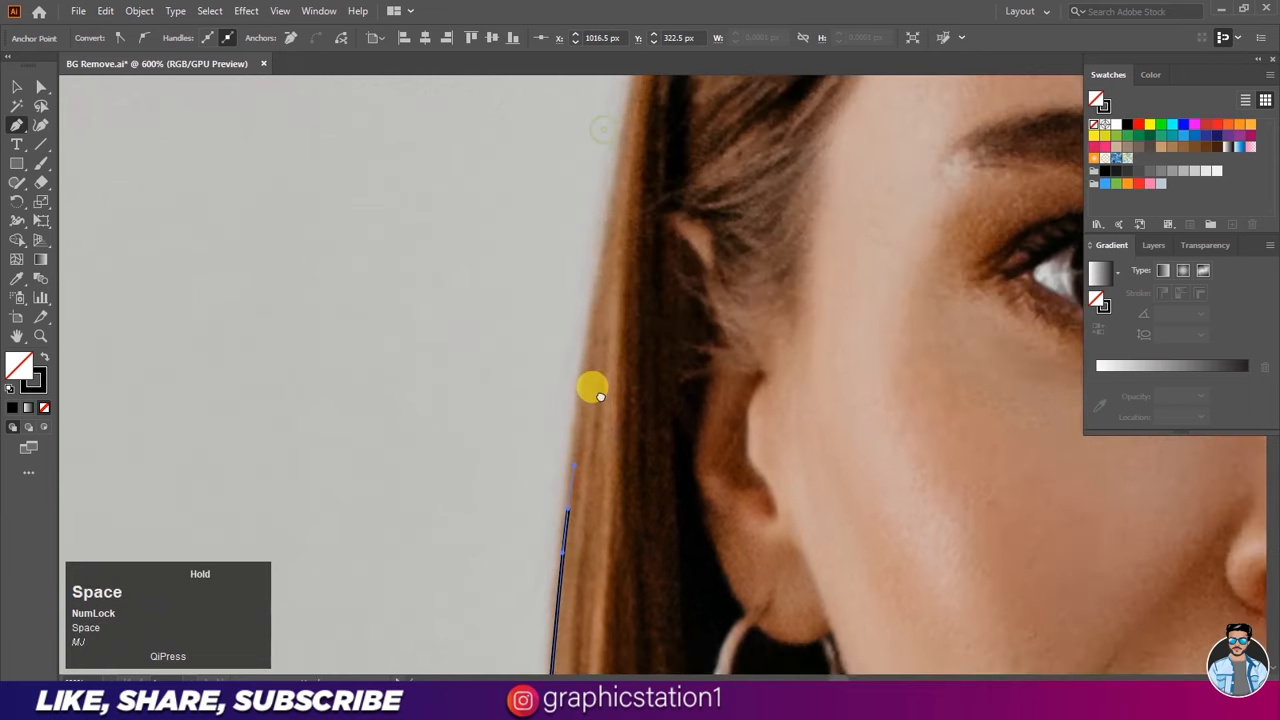
pyautogui.click(611, 178)
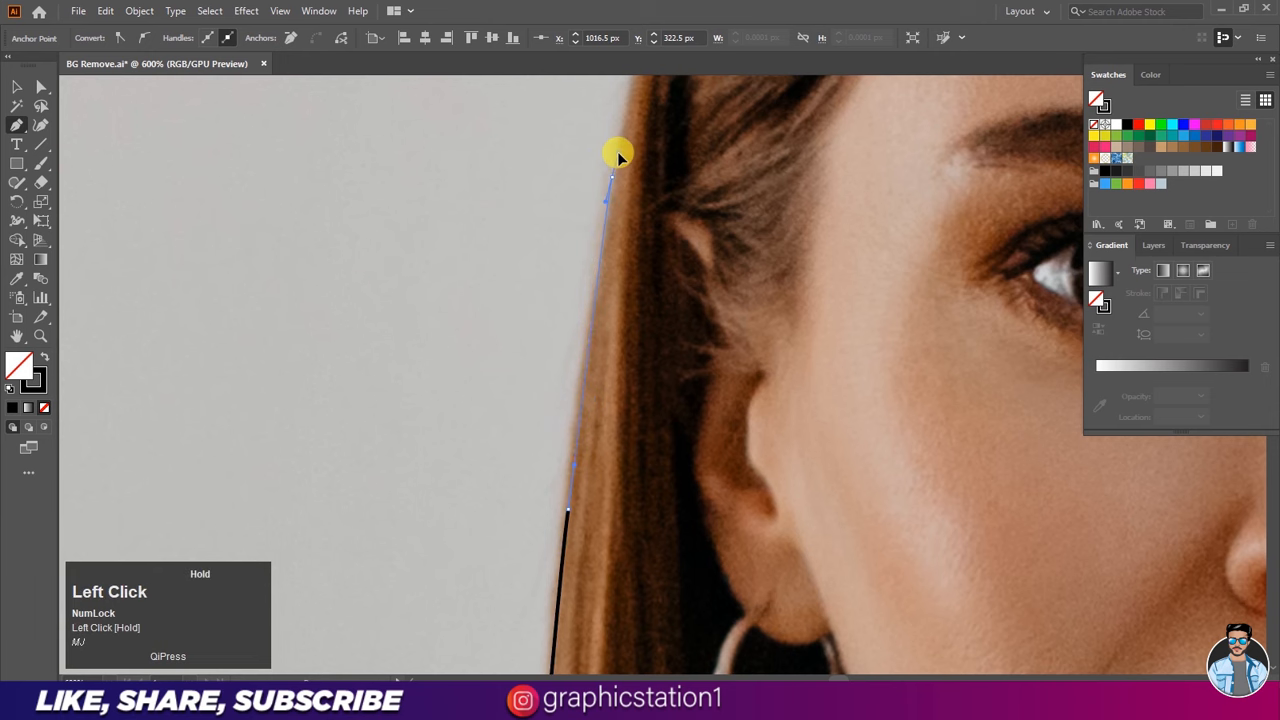
# - Curve the path over the head to the hair parting at the crown and remove the outgoing handle
pyautogui.keyDown('ctrl'); pyautogui.keyDown('alt'); pyautogui.scroll(-2, 575, 190); pyautogui.keyUp('alt'); pyautogui.keyUp('ctrl')
pyautogui.moveTo(562, 204); pyautogui.dragTo(478, 333)
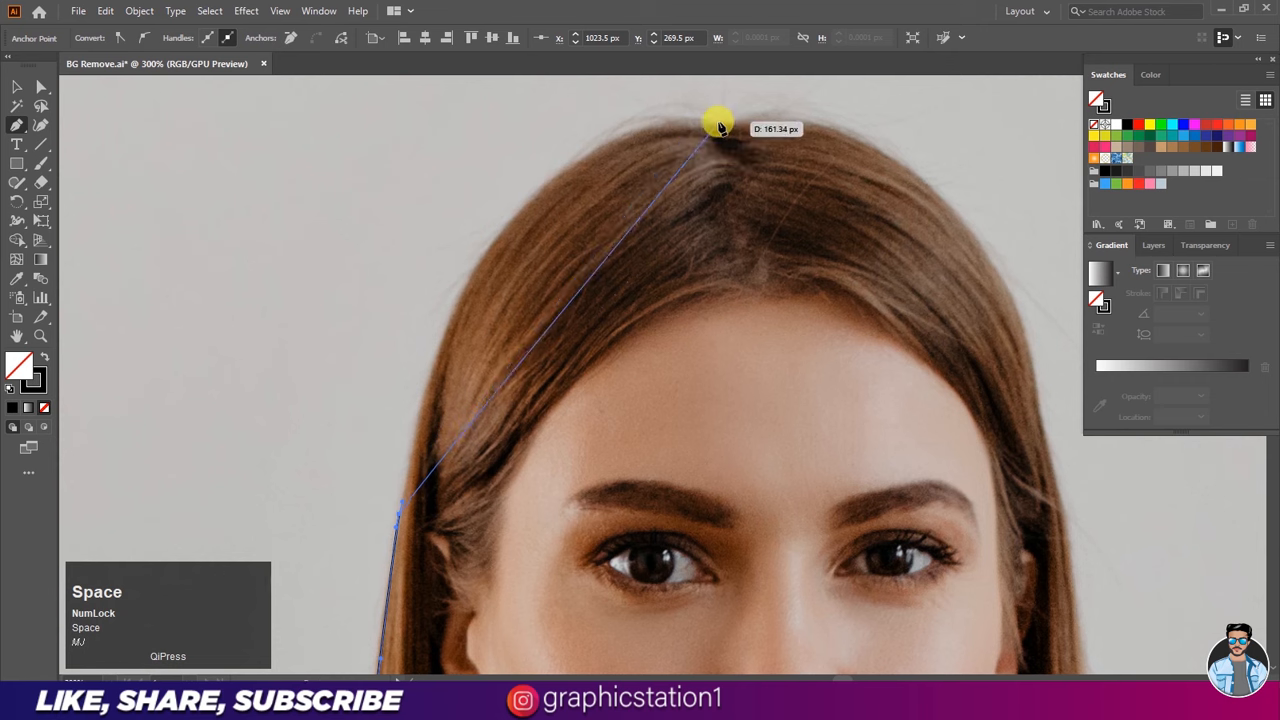
pyautogui.moveTo(716, 122); pyautogui.dragTo(986, 127)
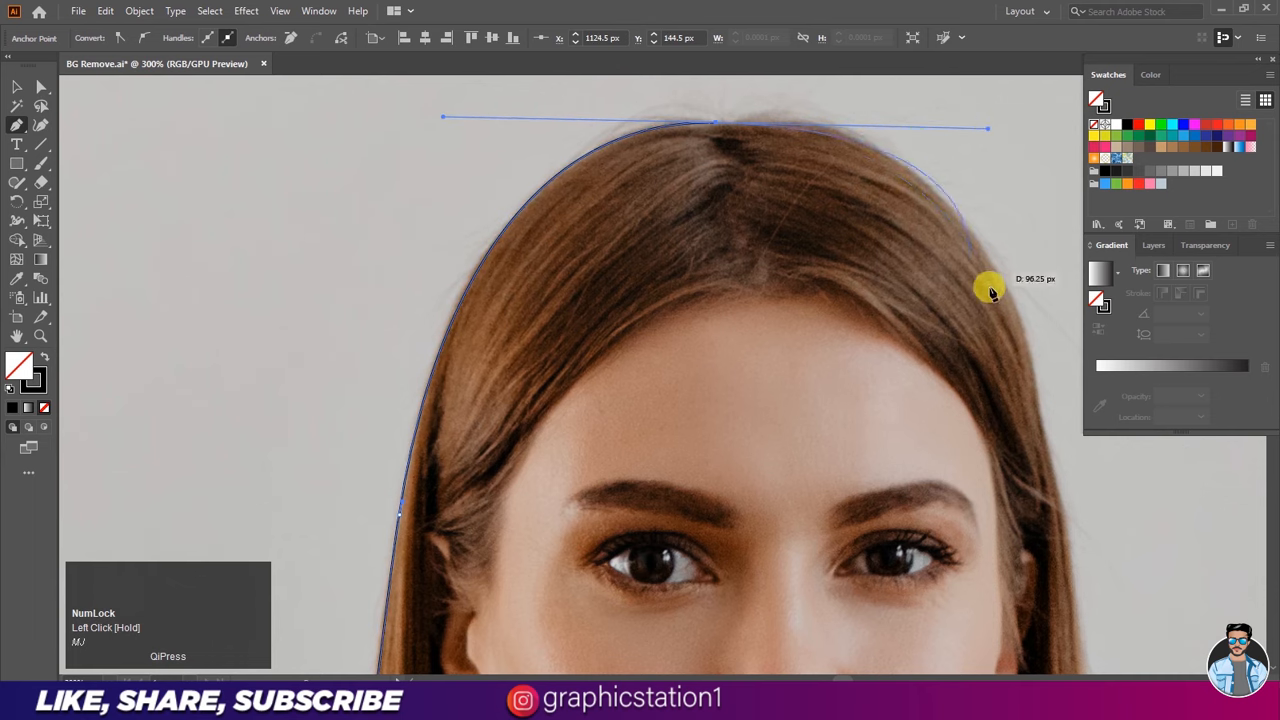
pyautogui.hotkey('ctrl', 'space')
pyautogui.click(758, 110)
pyautogui.moveTo(846, 189); pyautogui.dragTo(620, 260)
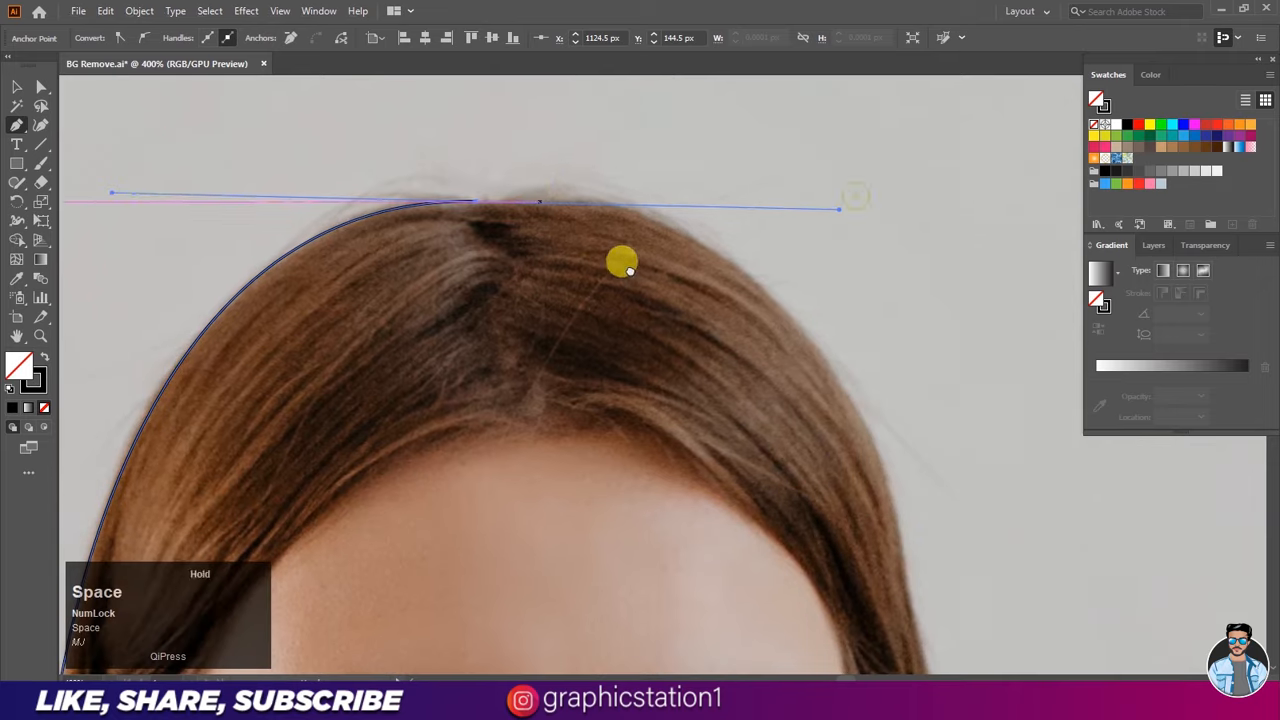
pyautogui.keyDown('alt'); pyautogui.click(477, 205); pyautogui.keyUp('alt')
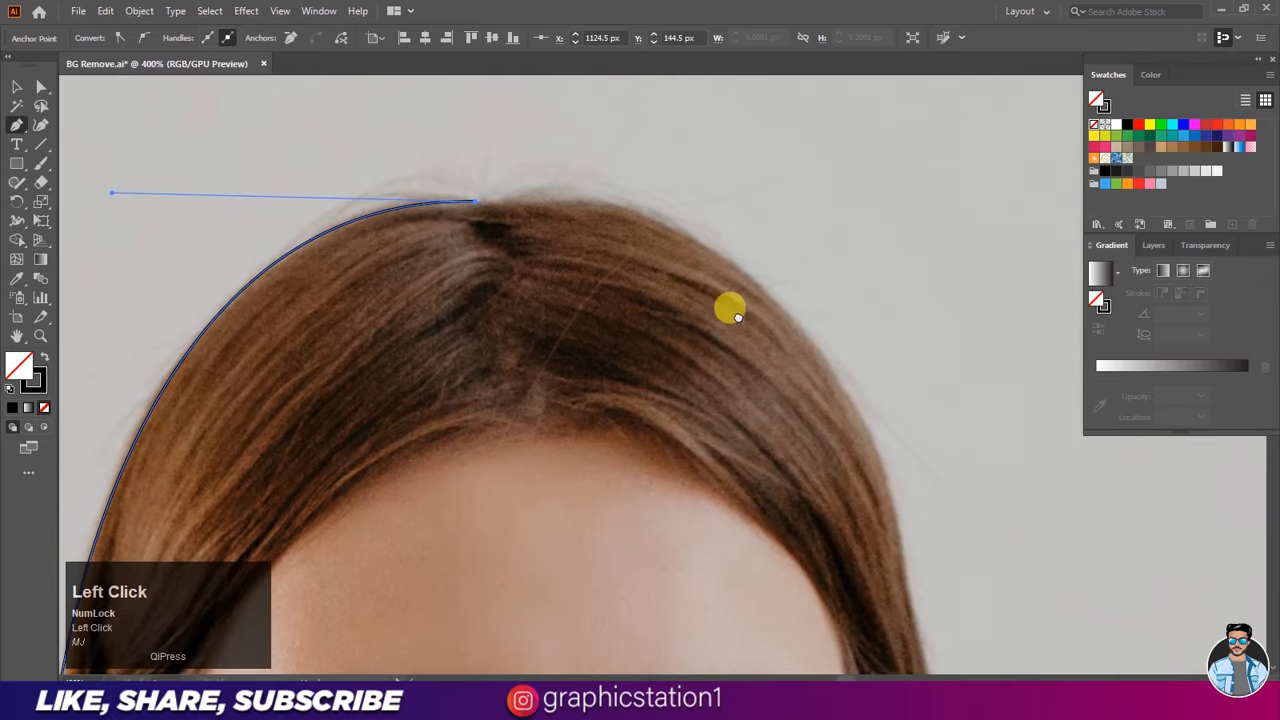
# - Curve the path from the crown down the hair on the photo's right to the forehead level, ending with a corner anchor
pyautogui.press('space')
pyautogui.moveTo(729, 306); pyautogui.dragTo(650, 245)
pyautogui.moveTo(734, 280); pyautogui.dragTo(847, 496)
pyautogui.scroll(-2, 614, 206)
pyautogui.scroll(1, 689, 329)
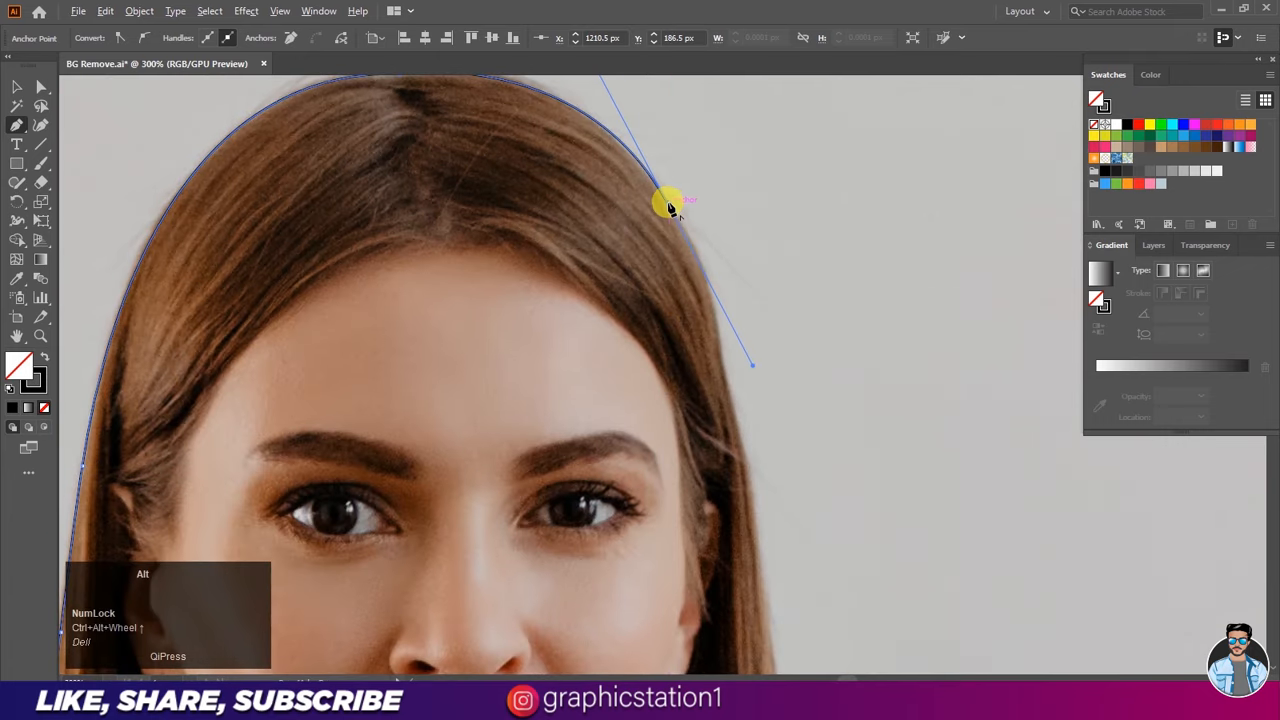
pyautogui.moveTo(718, 348); pyautogui.dragTo(636, 303)
pyautogui.keyDown('alt'); pyautogui.click(718, 348); pyautogui.keyUp('alt')
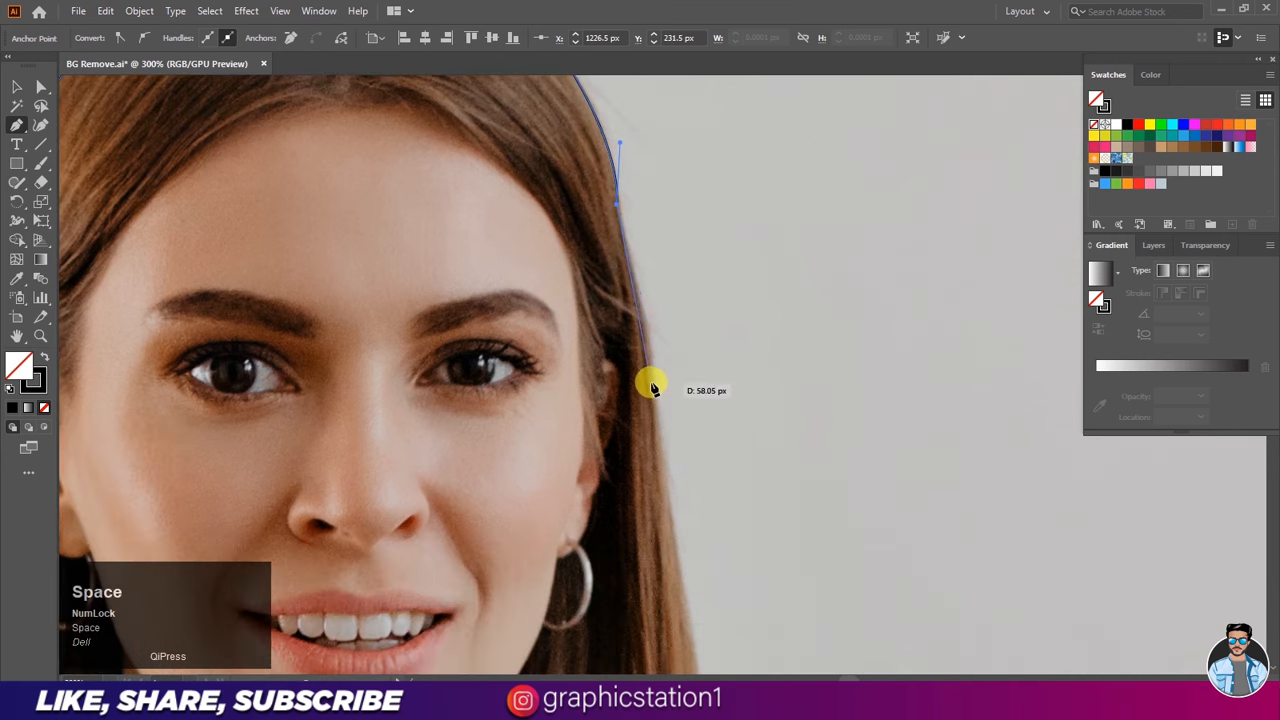
# - Trace the hair edge on the photo's right down past the earring and around the hair tips to the jacket collar
pyautogui.moveTo(651, 380); pyautogui.dragTo(574, 294)
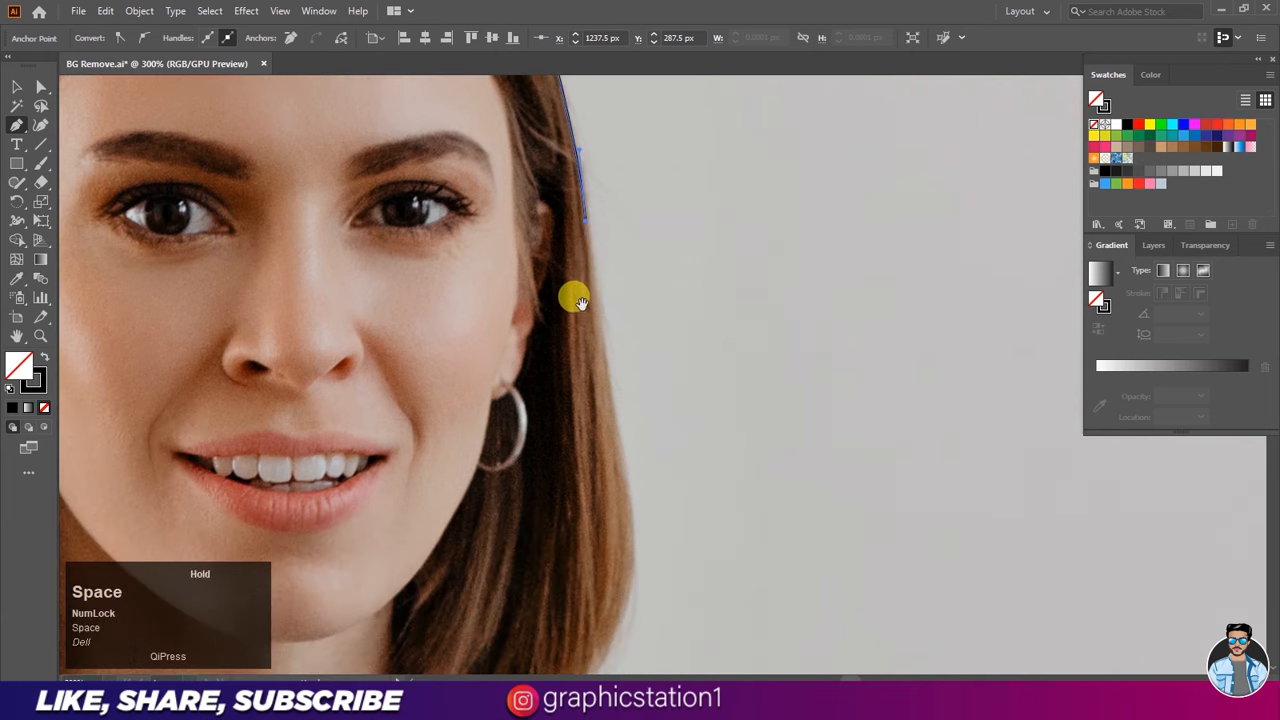
pyautogui.click(630, 523)
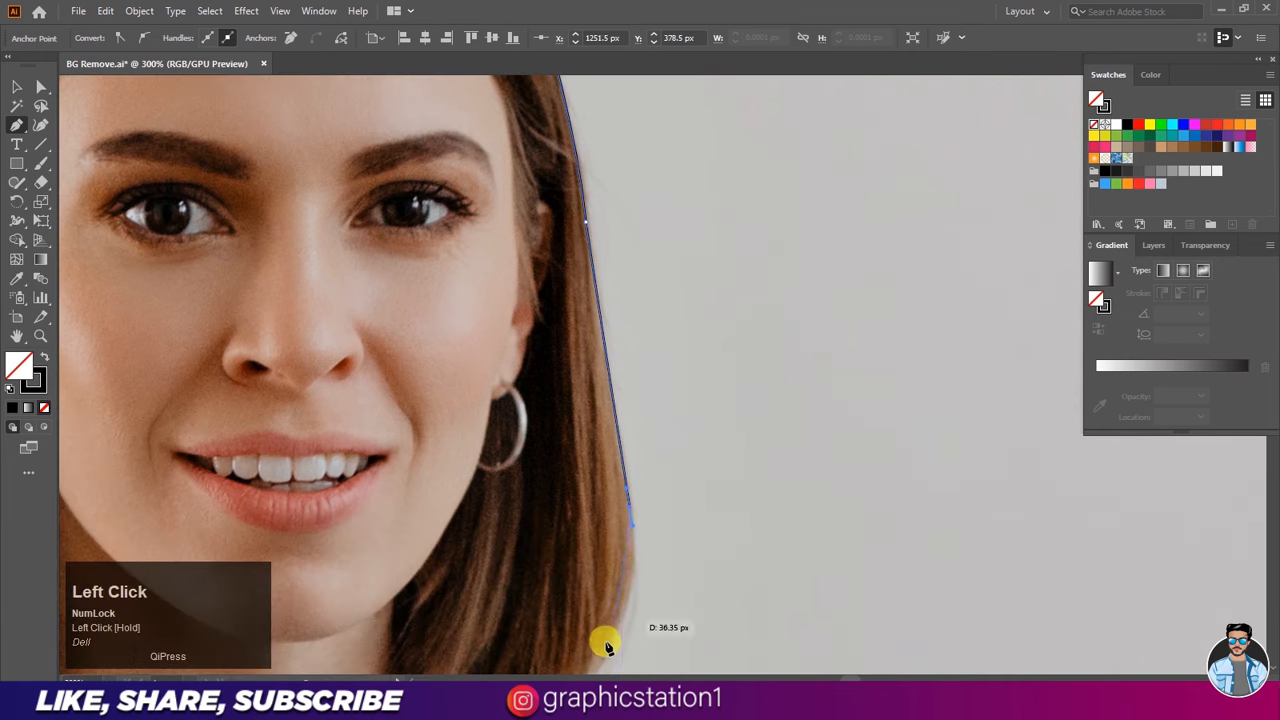
pyautogui.moveTo(606, 643); pyautogui.dragTo(606, 368)
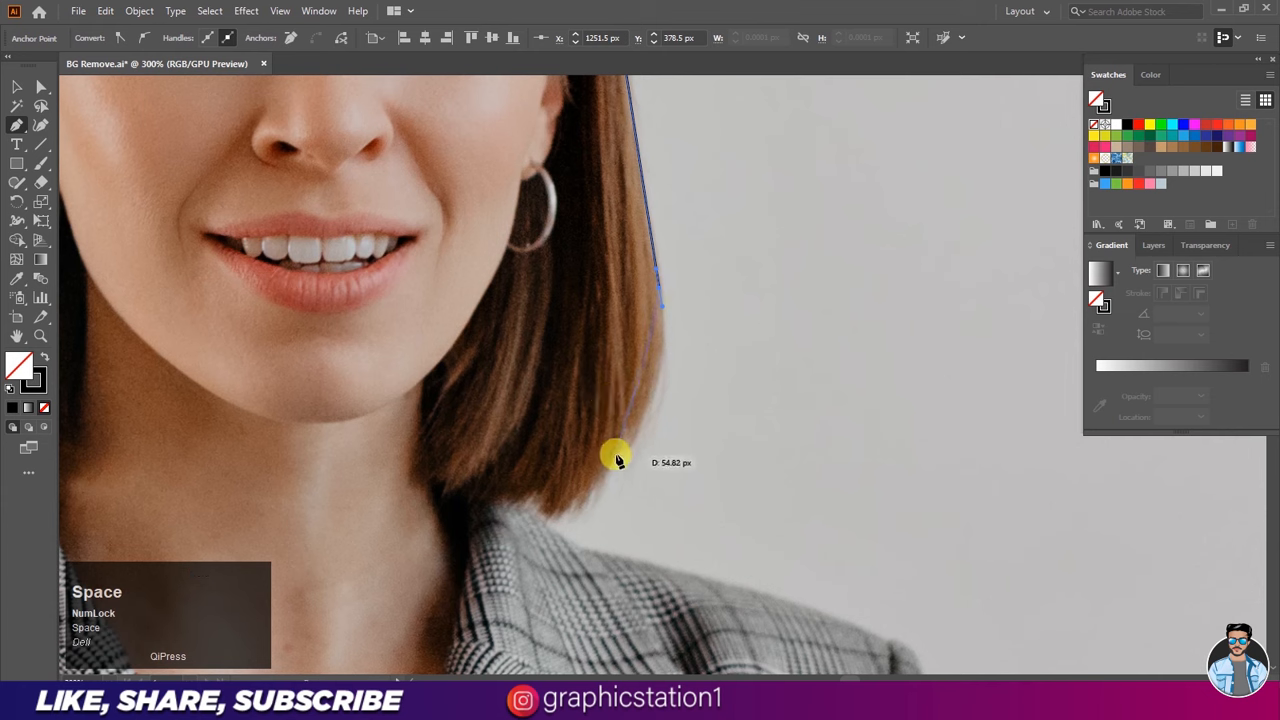
pyautogui.moveTo(615, 458); pyautogui.dragTo(521, 508)
pyautogui.click(512, 501)
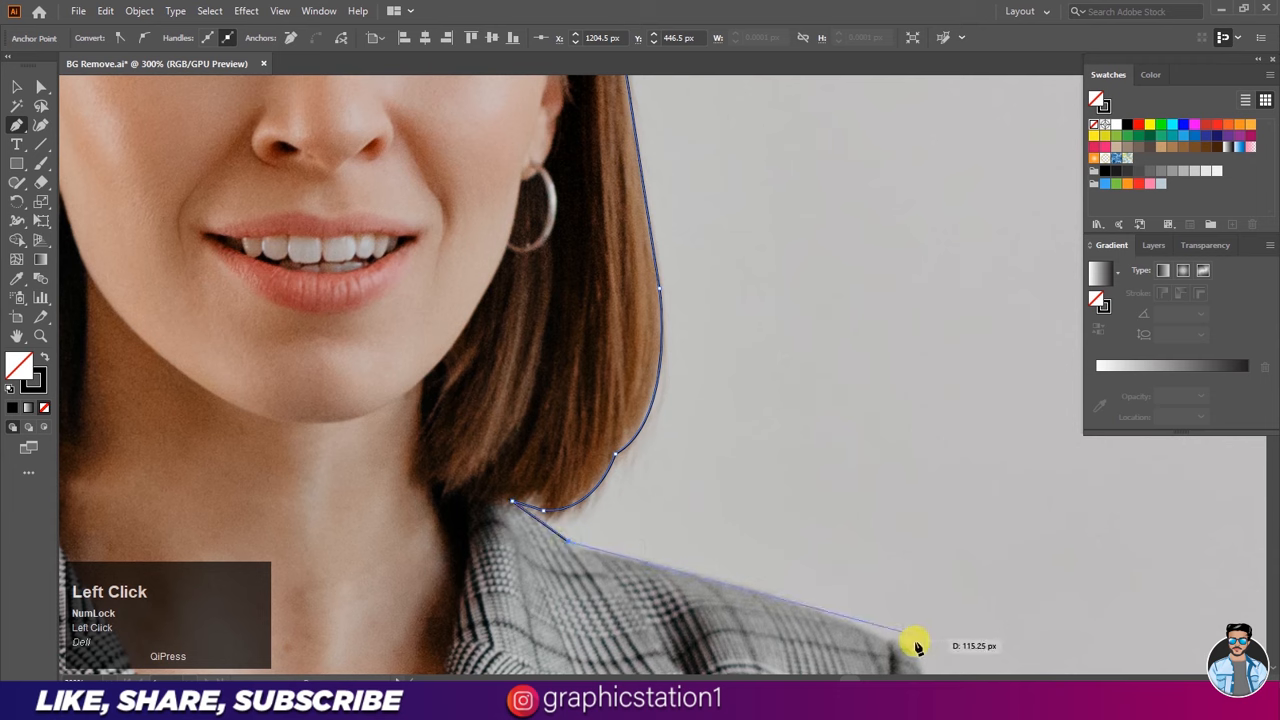
# - Extend the path from the collar along the shoulder on the photo's right and round the shoulder tip onto the sleeve
pyautogui.press('space')
pyautogui.moveTo(880, 632); pyautogui.dragTo(703, 485)
pyautogui.click(664, 424)
pyautogui.press('space')
pyautogui.moveTo(714, 563); pyautogui.dragTo(580, 400)
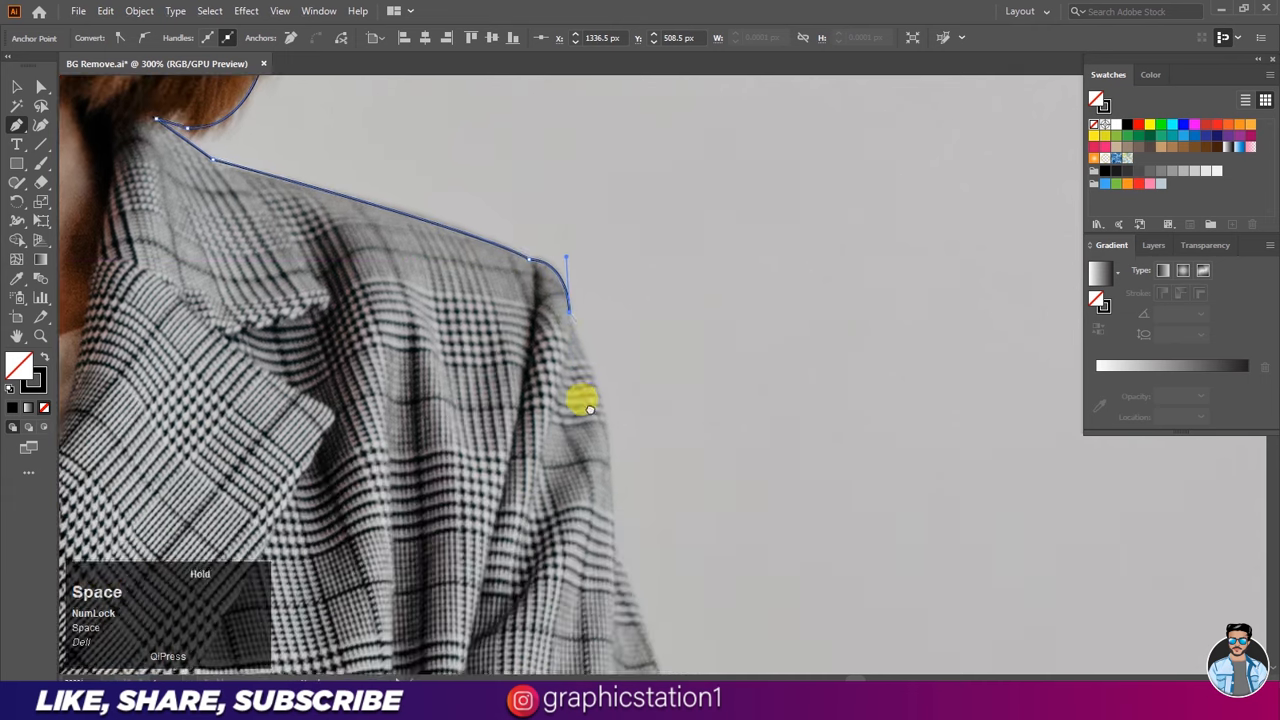
# - Trace the outer sleeve on the photo's right from the shoulder down to the fold above the fingers, ending with a corner anchor
pyautogui.click(611, 490)
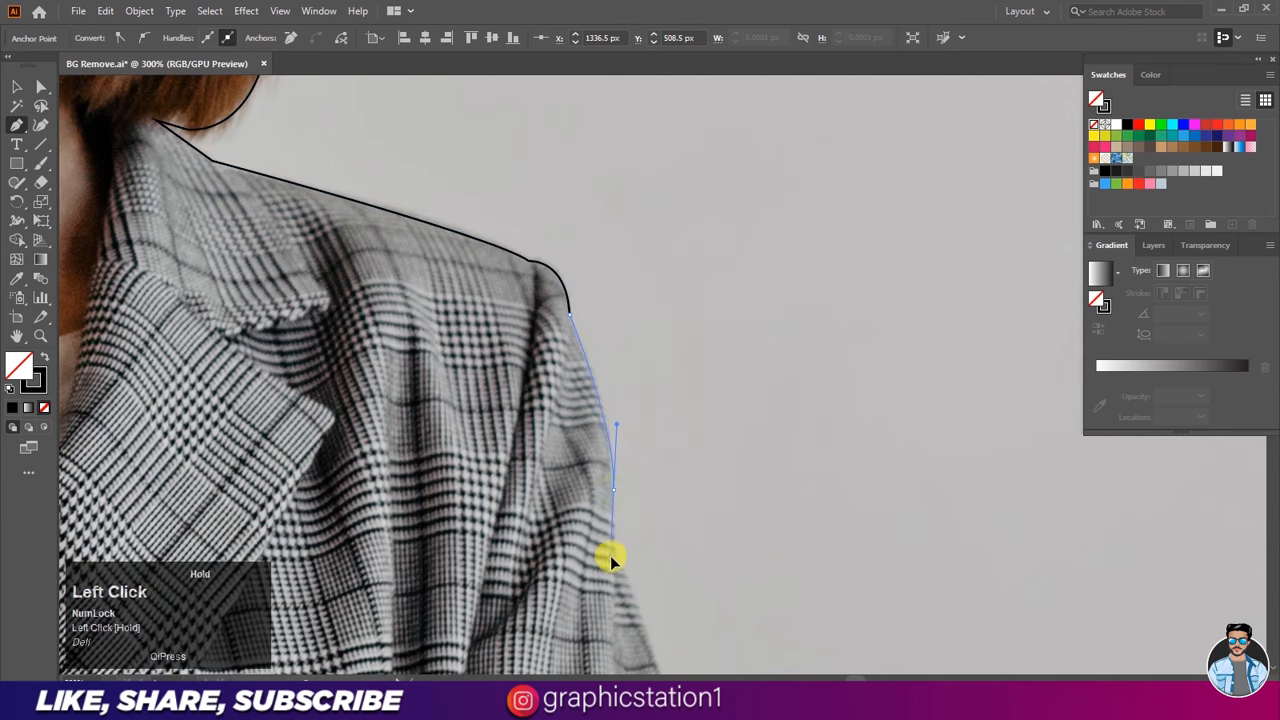
pyautogui.moveTo(610, 555); pyautogui.dragTo(606, 410)
pyautogui.press('space')
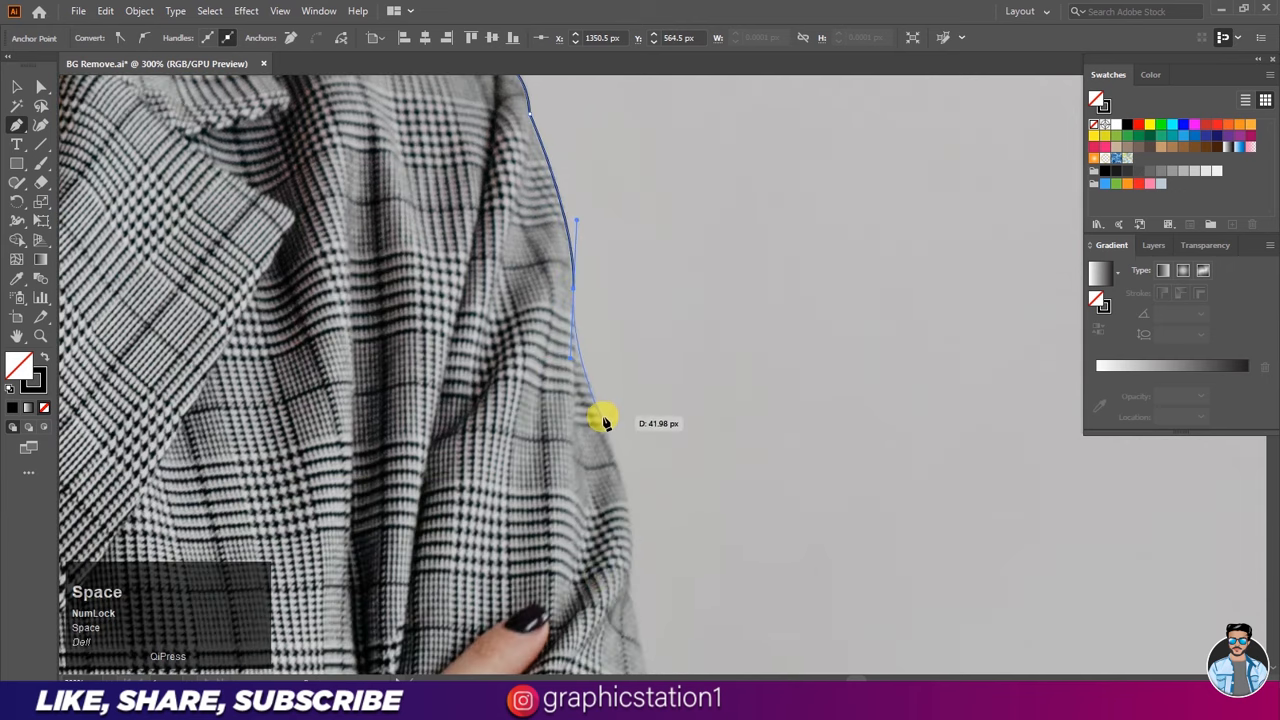
pyautogui.click(607, 428)
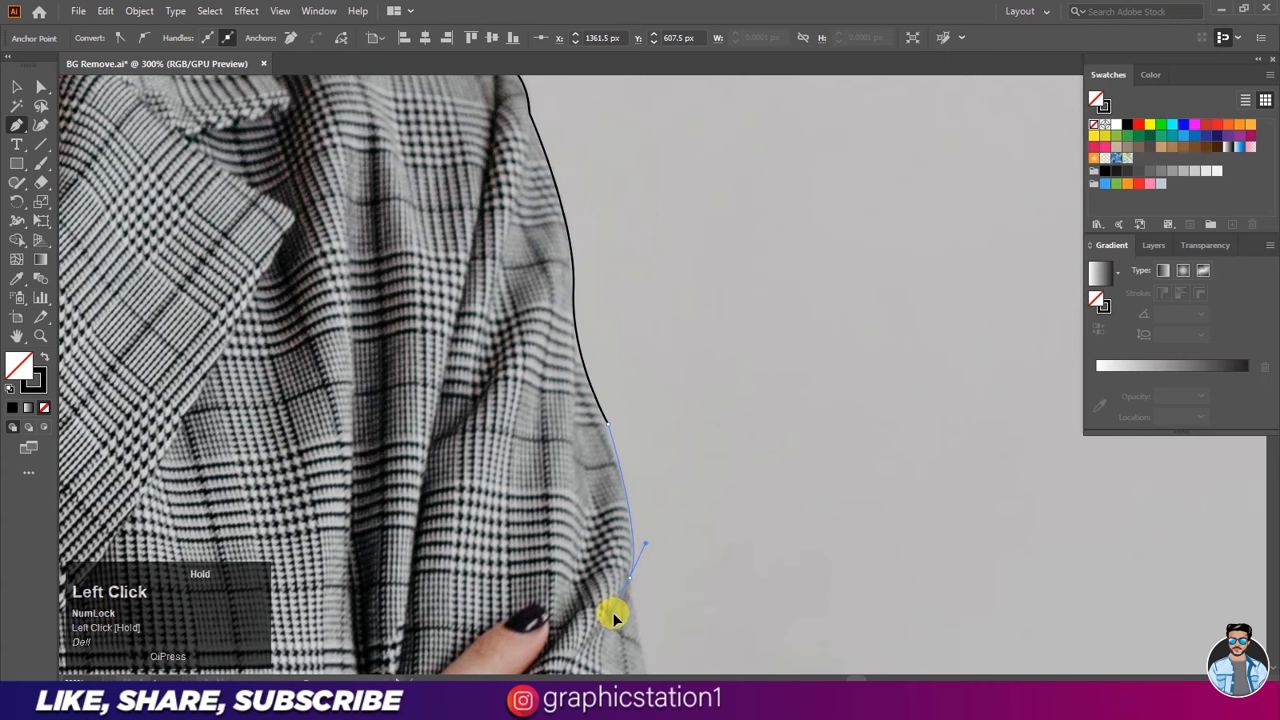
pyautogui.press('space')
pyautogui.moveTo(613, 612); pyautogui.dragTo(543, 291)
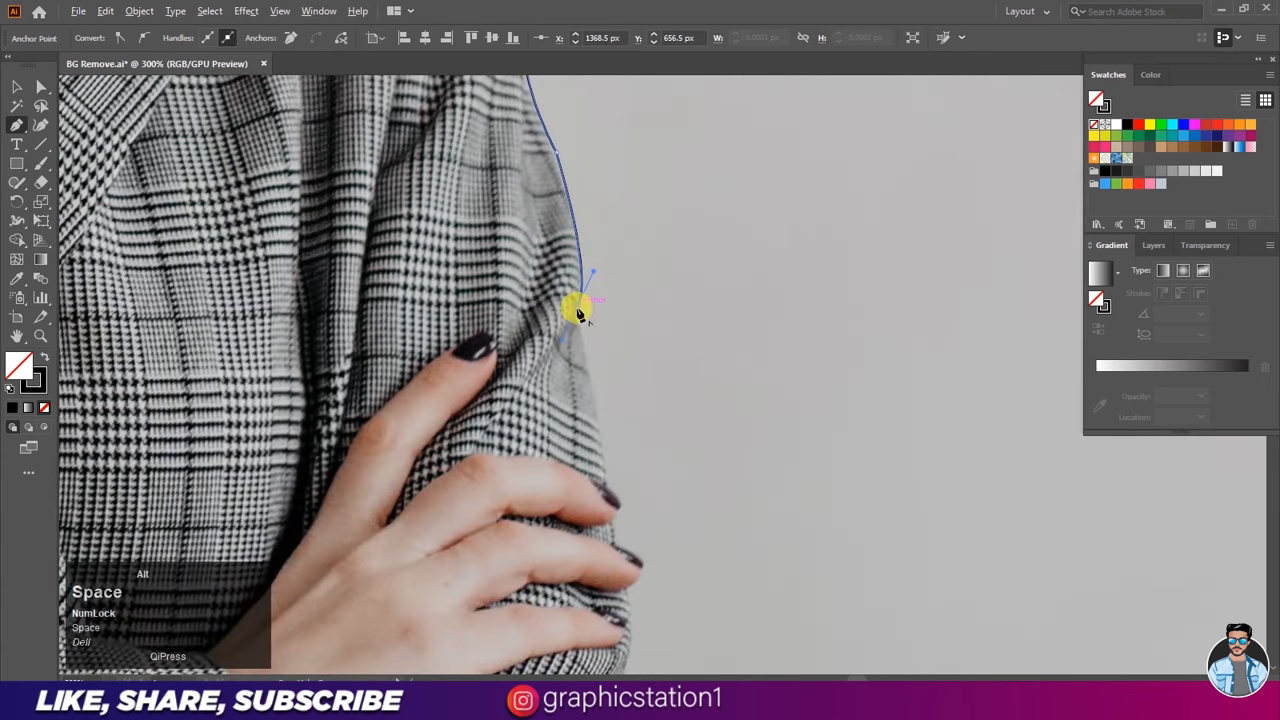
pyautogui.click(577, 316)
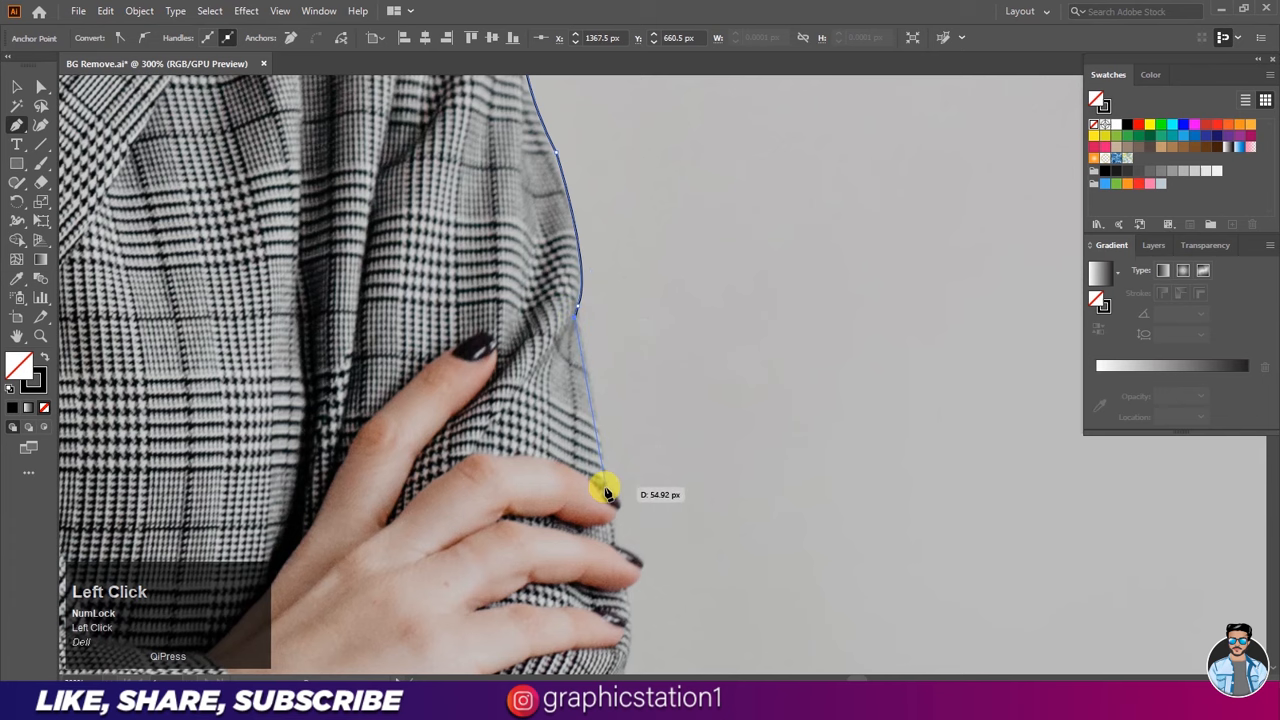
# - Continue the path down the sleeve to the uppermost protruding fingernail and curve it around that fingertip to the sleeve edge below
pyautogui.moveTo(601, 517)
pyautogui.mouseDown()
pyautogui.moveTo(613, 513)
pyautogui.moveTo(594, 520)
pyautogui.moveTo(605, 522)
pyautogui.mouseUp()
pyautogui.keyDown('ctrl'); pyautogui.keyDown('alt'); pyautogui.scroll(3, 610, 518); pyautogui.keyUp('alt'); pyautogui.keyUp('ctrl')
pyautogui.keyDown('alt'); pyautogui.click(620, 484); pyautogui.keyUp('alt')
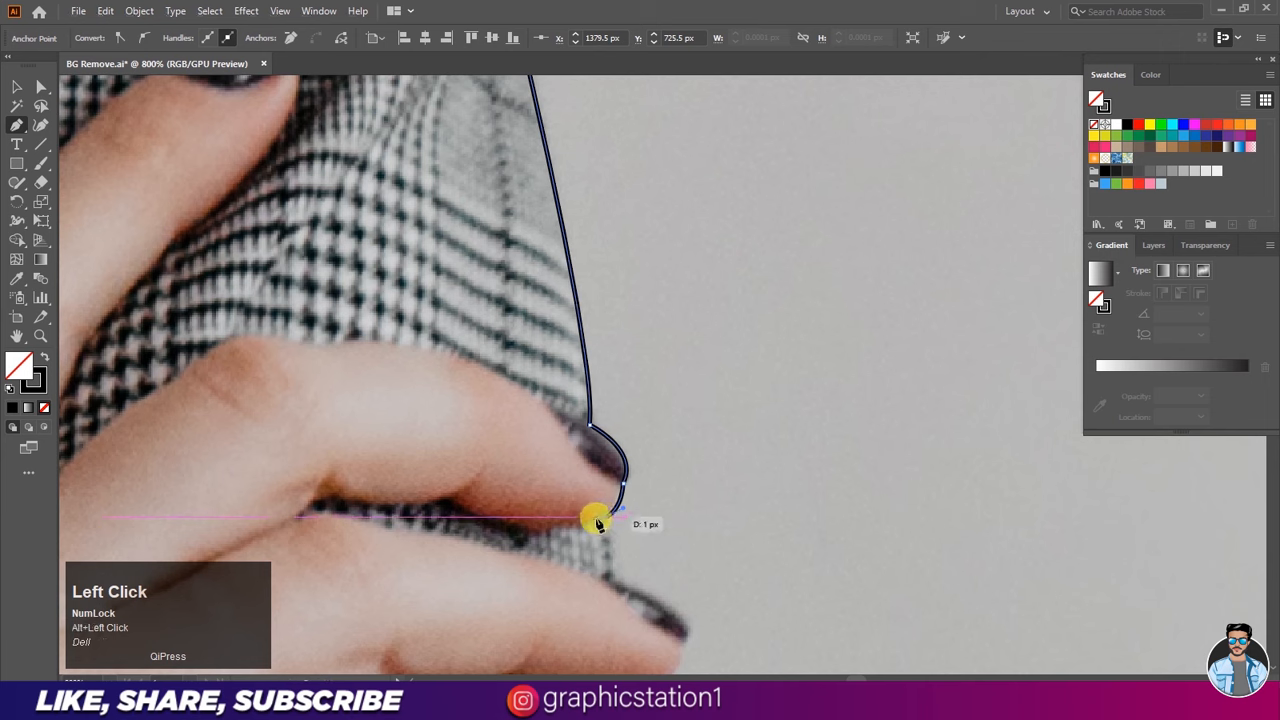
pyautogui.moveTo(614, 574); pyautogui.dragTo(551, 319)
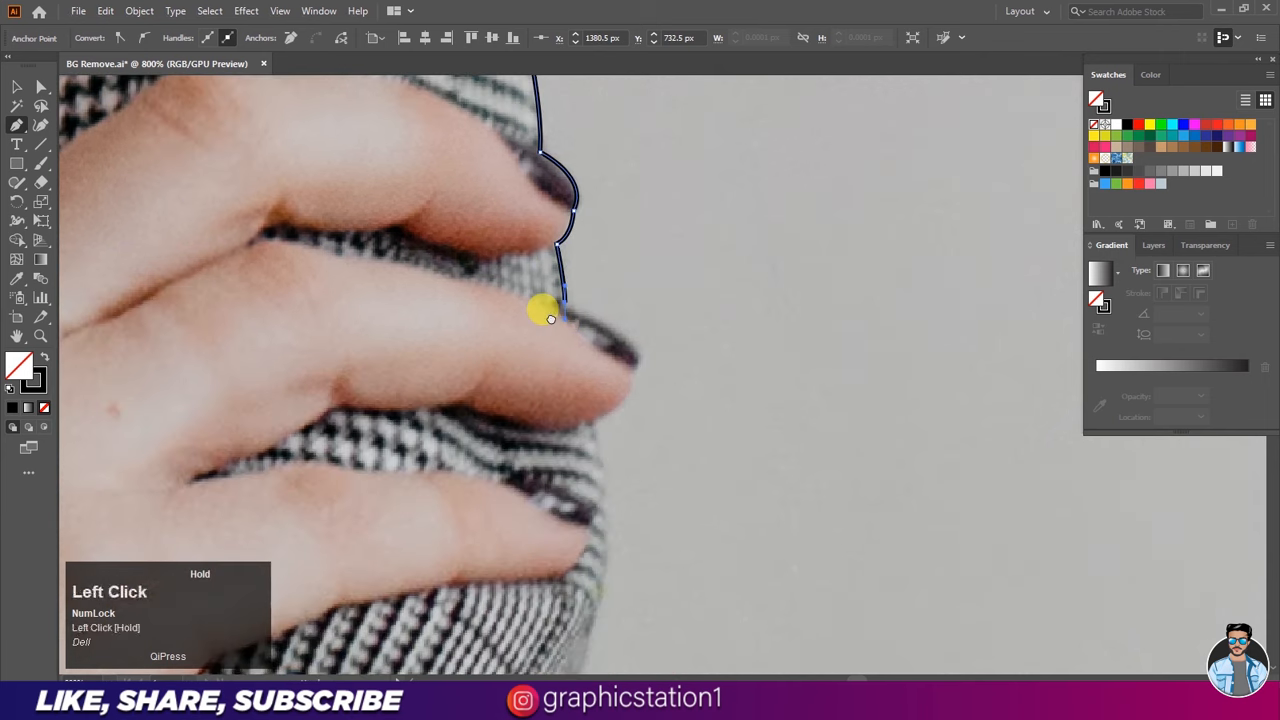
# - Trace around the second protruding fingertip, redoing the curve over its nail from a corner anchor, back to the sleeve edge beneath it
pyautogui.moveTo(632, 369)
pyautogui.mouseDown()
pyautogui.moveTo(631, 407)
pyautogui.moveTo(634, 375)
pyautogui.moveTo(643, 393)
pyautogui.moveTo(634, 363)
pyautogui.moveTo(637, 375)
pyautogui.mouseUp()
pyautogui.hotkey('ctrl', 'z')
pyautogui.hotkey('ctrl', 'z')
pyautogui.keyDown('alt'); pyautogui.click(564, 300); pyautogui.keyUp('alt')
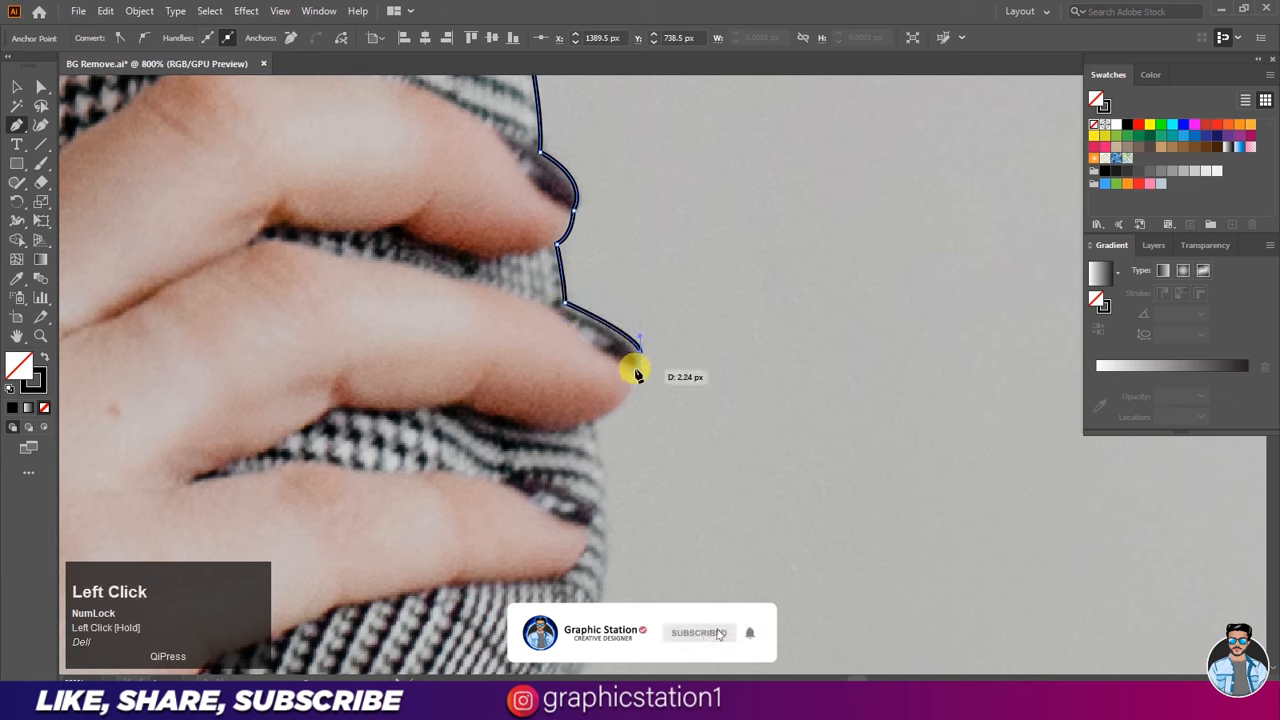
pyautogui.click(633, 368)
pyautogui.moveTo(591, 419)
pyautogui.mouseDown()
pyautogui.moveTo(551, 417)
pyautogui.moveTo(591, 420)
pyautogui.mouseUp()
# - Curve the path along the sleeve edge past the third finger and down the forearm to just above the elbow
pyautogui.press('space')
pyautogui.moveTo(580, 503); pyautogui.dragTo(531, 257)
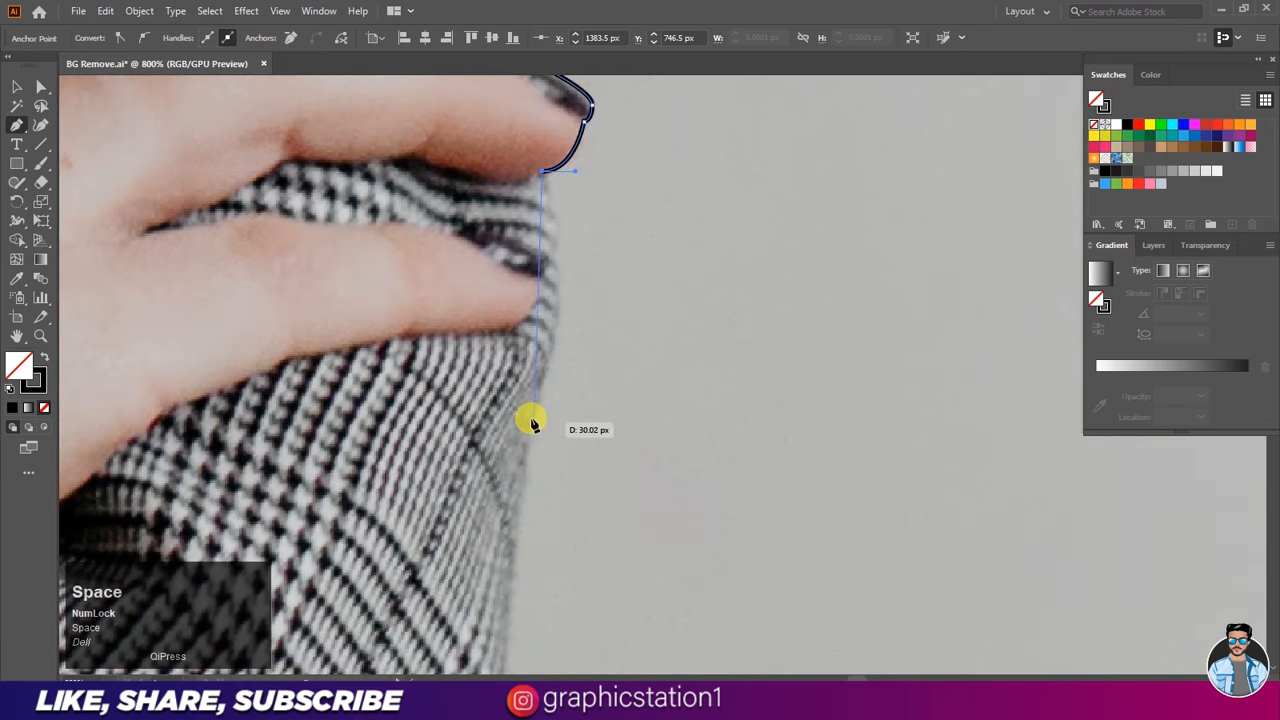
pyautogui.moveTo(533, 422); pyautogui.dragTo(483, 503)
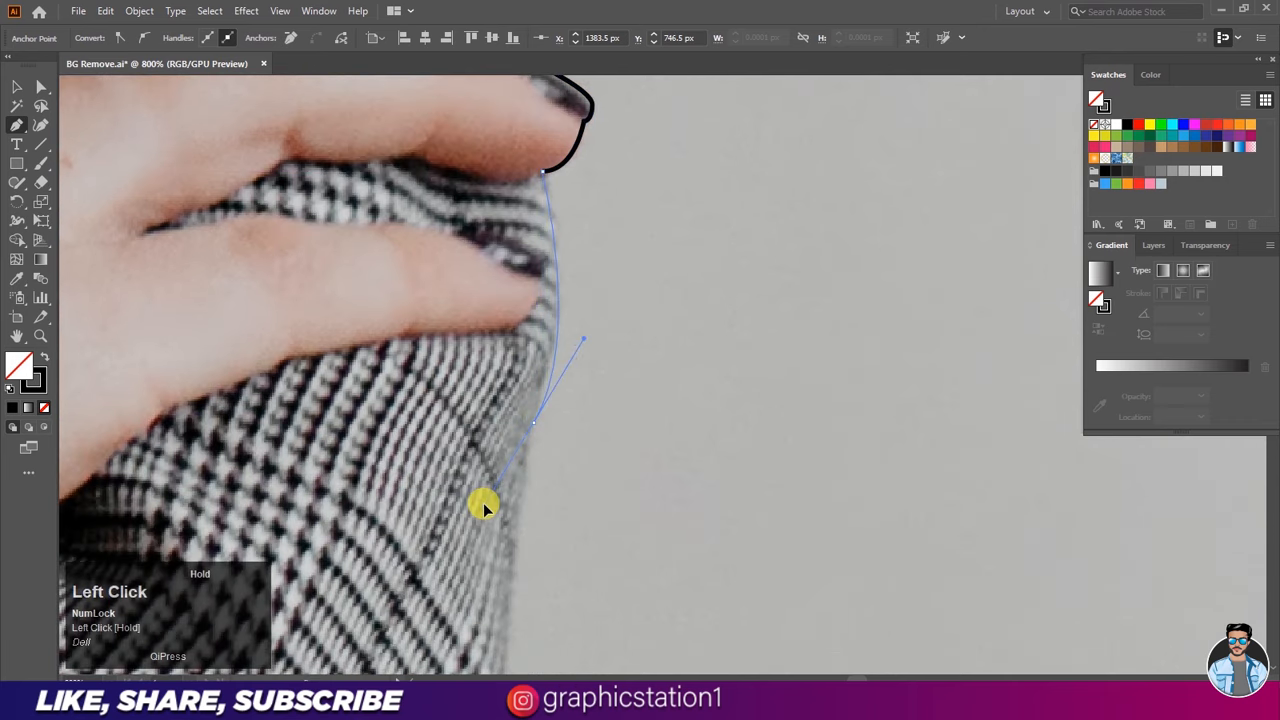
pyautogui.scroll(-3, 648, 296)
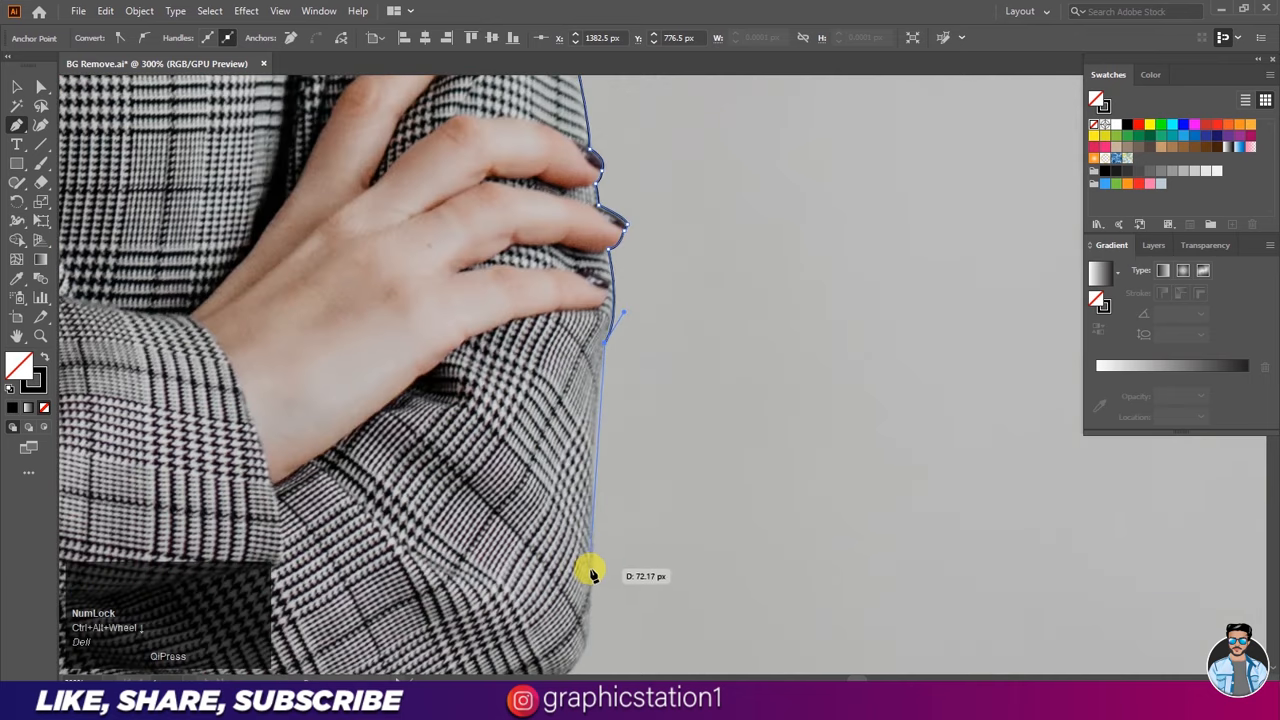
pyautogui.moveTo(593, 575); pyautogui.dragTo(595, 634)
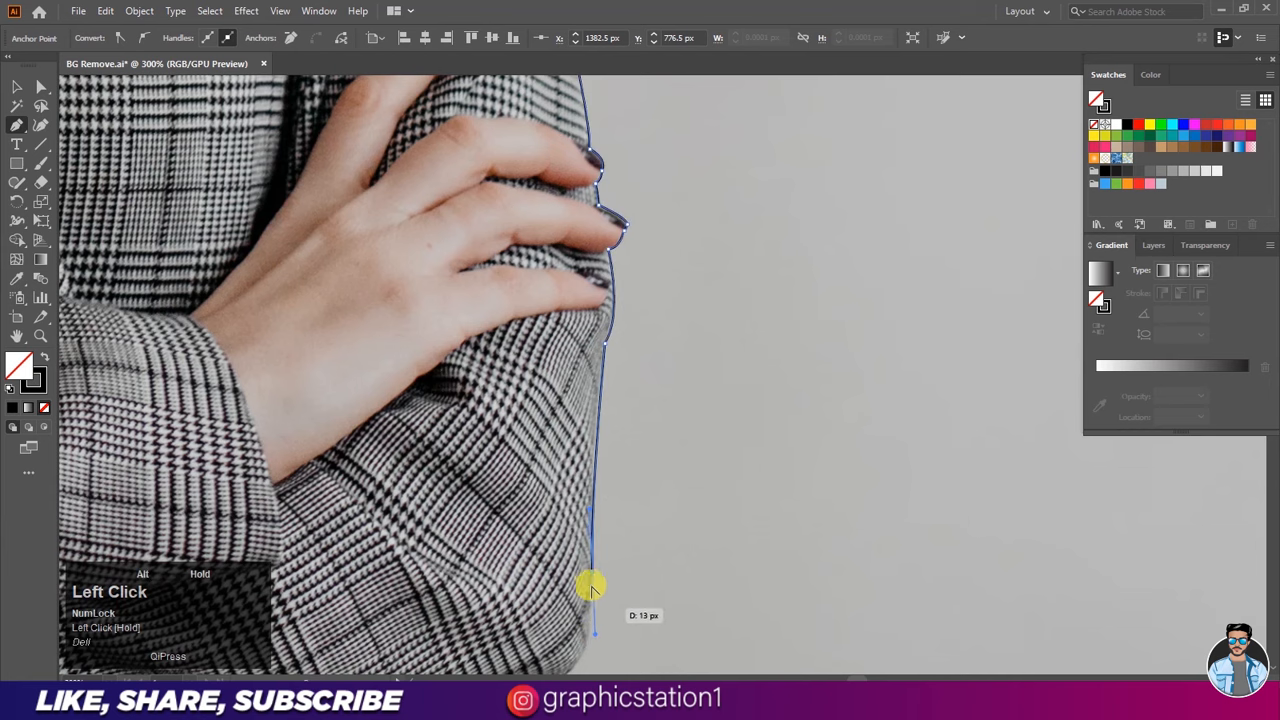
# - Round the elbow on the photo's right and follow the sleeve's underside to where it meets the jacket's side
pyautogui.press('space')
pyautogui.moveTo(508, 571); pyautogui.dragTo(623, 286)
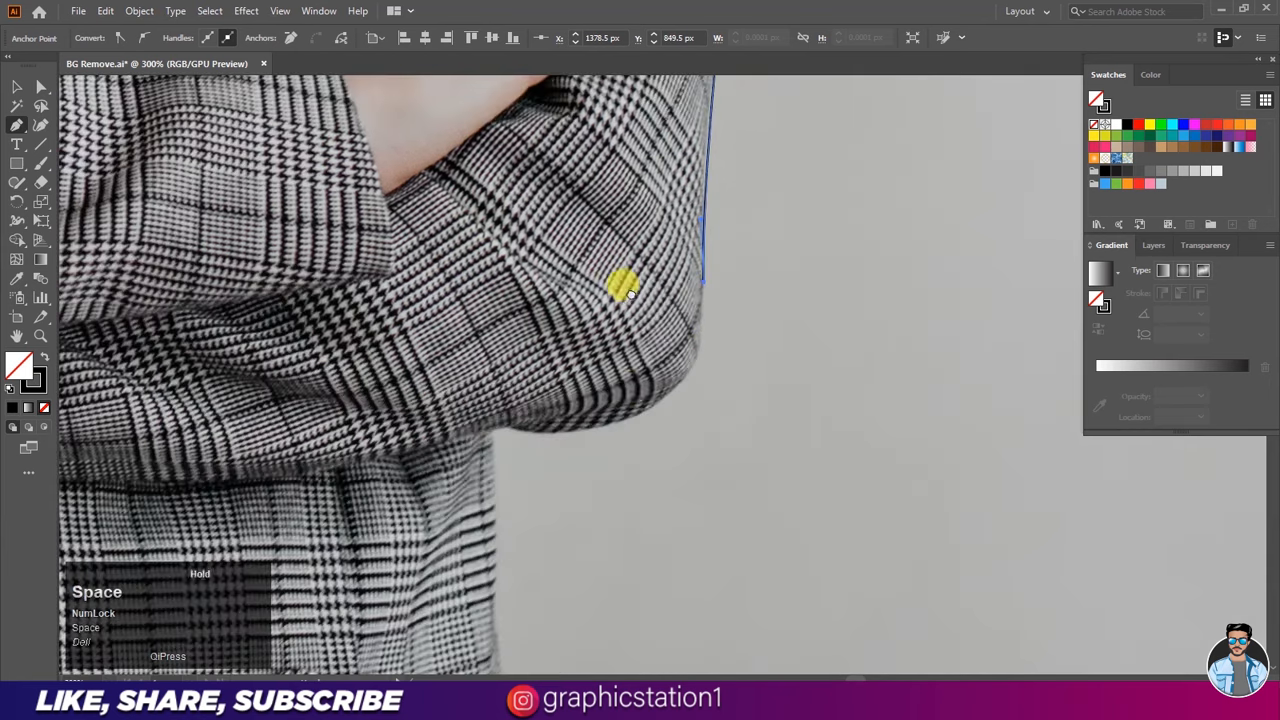
pyautogui.click(698, 358)
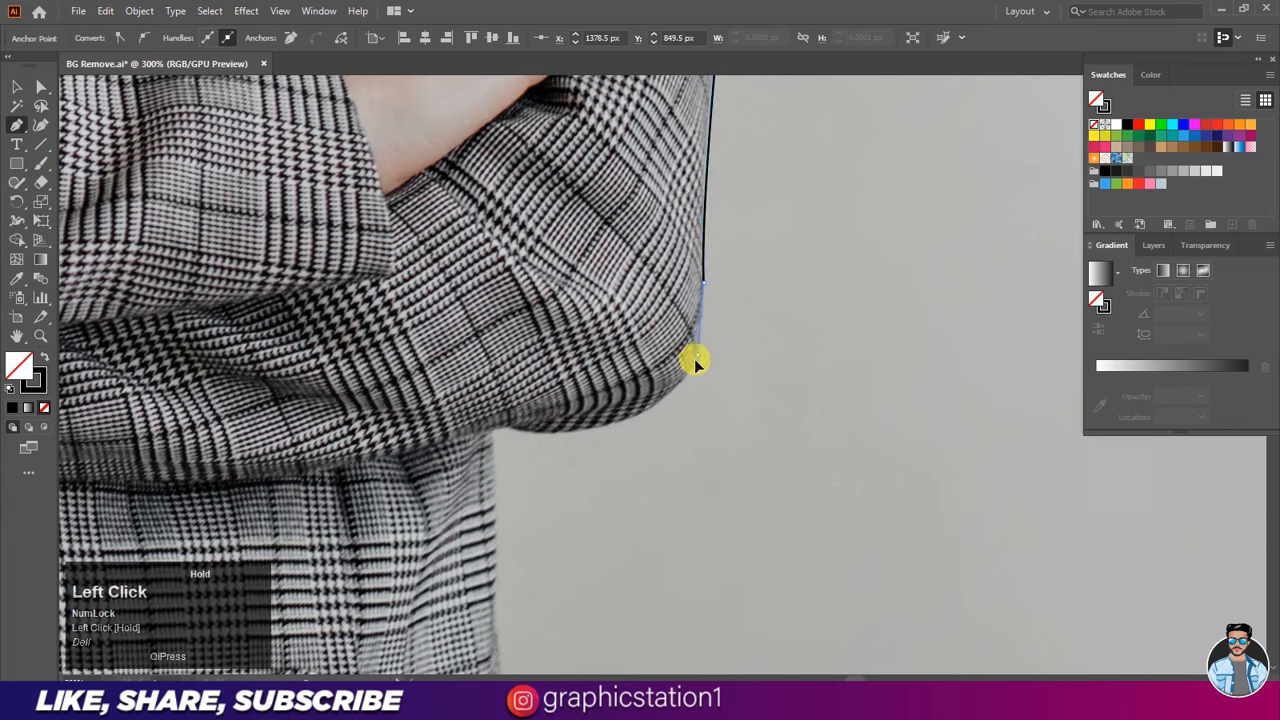
pyautogui.moveTo(510, 427); pyautogui.dragTo(370, 408)
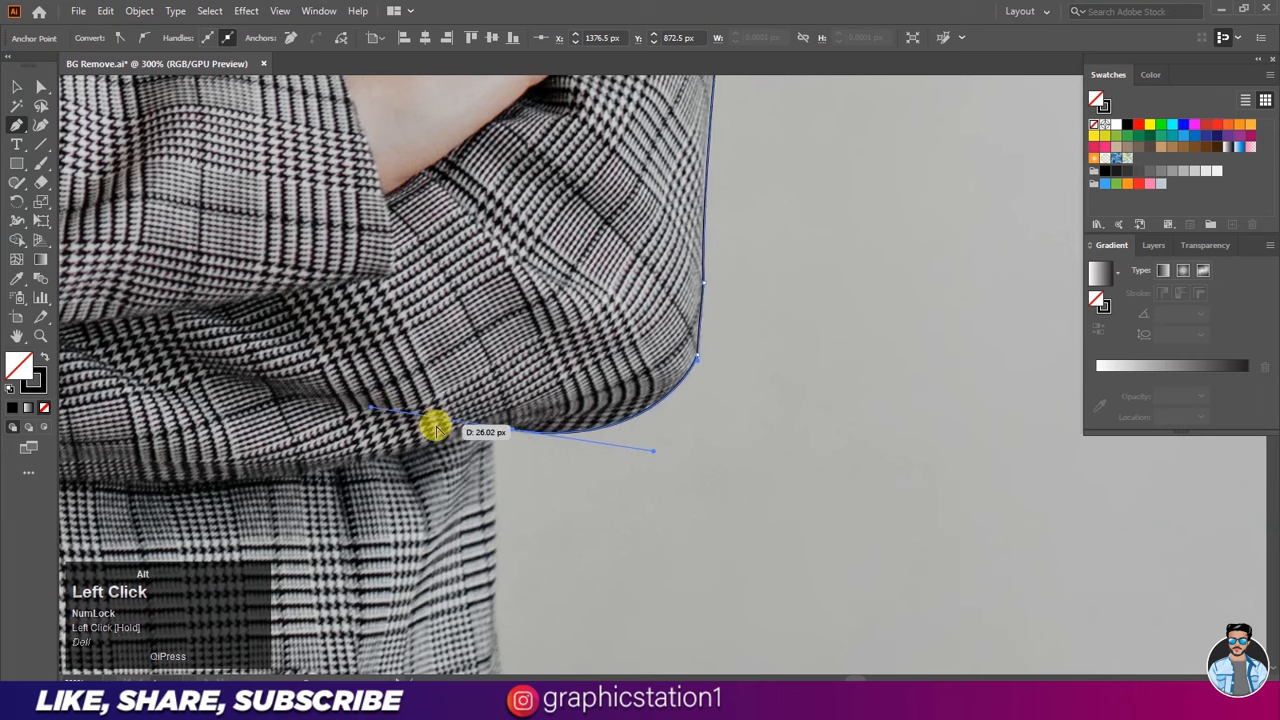
pyautogui.click(489, 433)
pyautogui.moveTo(508, 508); pyautogui.dragTo(555, 313)
# - Trace the jacket's side down to the photo's bottom edge and run the path straight along the hem to the opposite corner
pyautogui.click(539, 458)
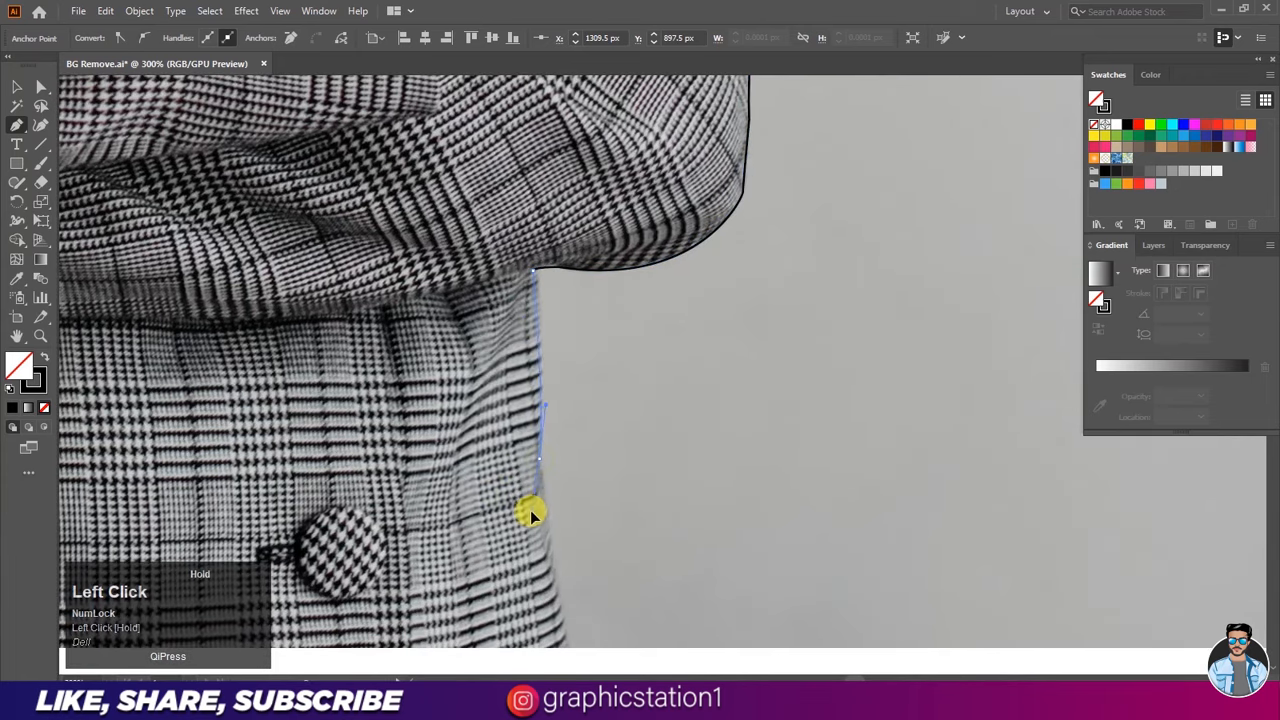
pyautogui.moveTo(531, 517); pyautogui.dragTo(537, 472)
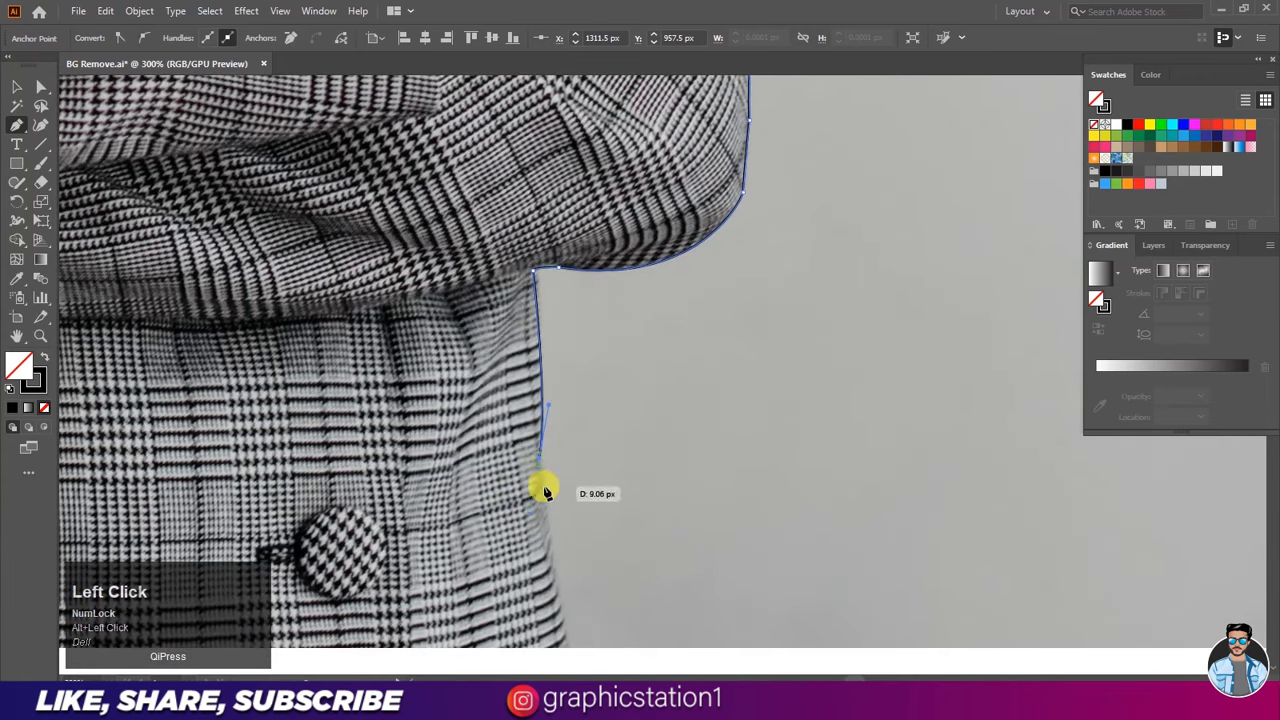
pyautogui.moveTo(540, 546); pyautogui.dragTo(480, 328)
pyautogui.click(514, 433)
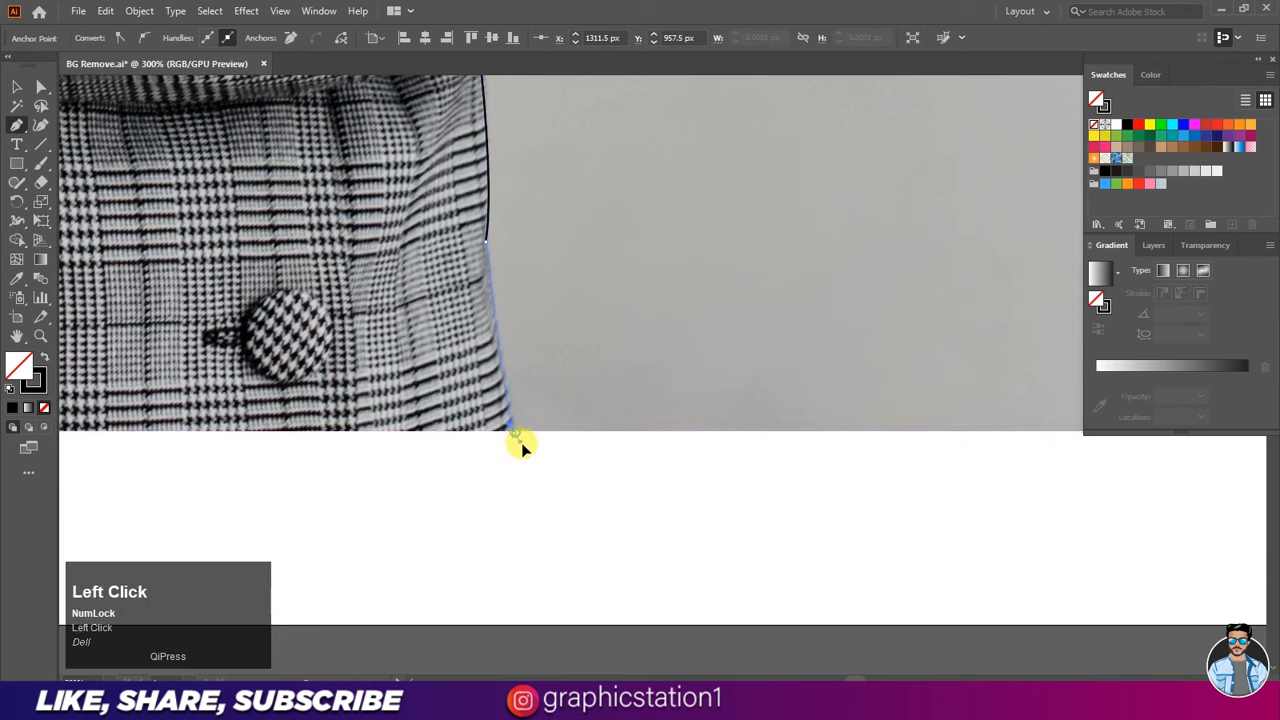
pyautogui.scroll(-3, 680, 466)
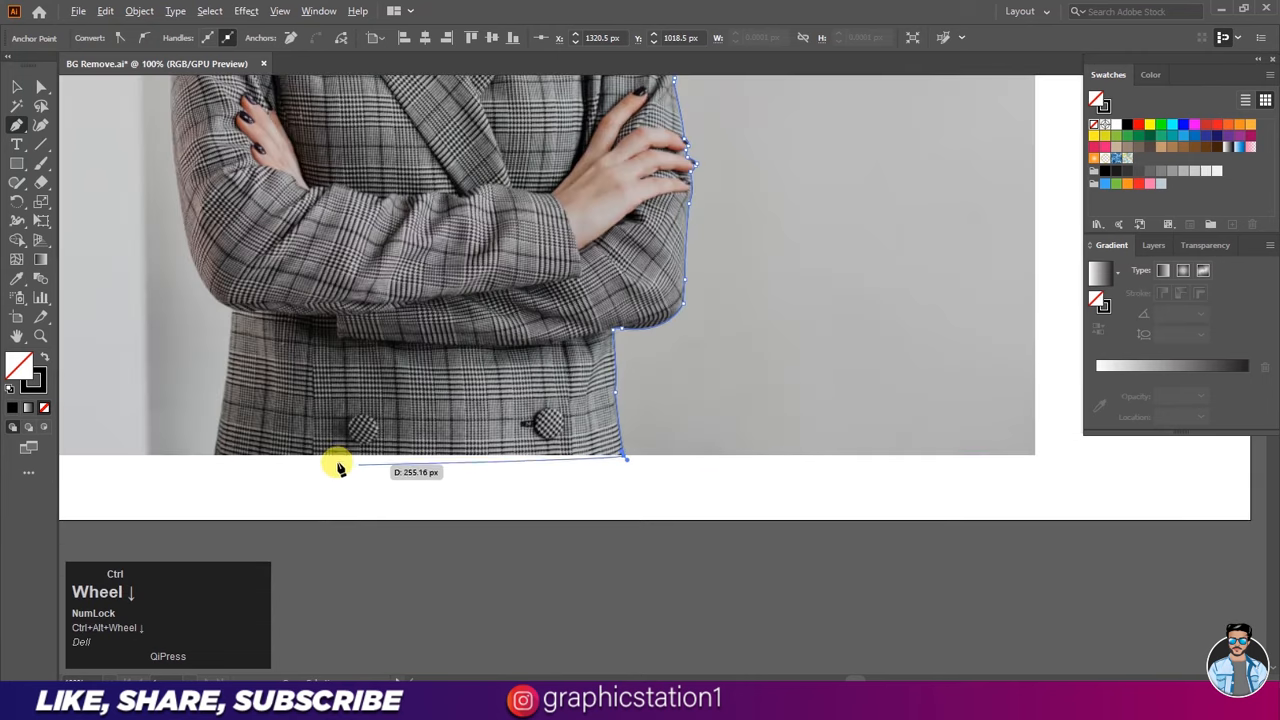
pyautogui.keyDown('alt'); pyautogui.click(624, 458); pyautogui.keyUp('alt')
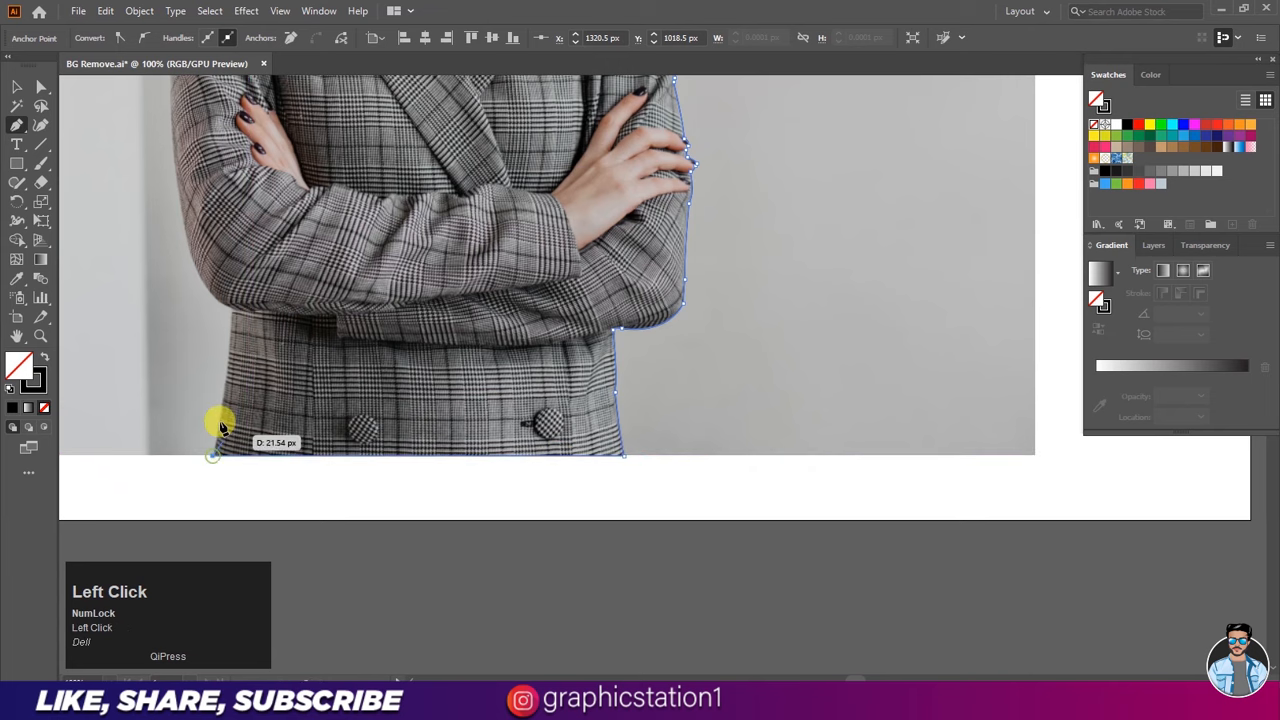
# - Extend the path up the jacket's side on the photo's left to the elbow's underside, ending with a corner anchor
pyautogui.press('space')
pyautogui.moveTo(222, 428); pyautogui.dragTo(474, 531)
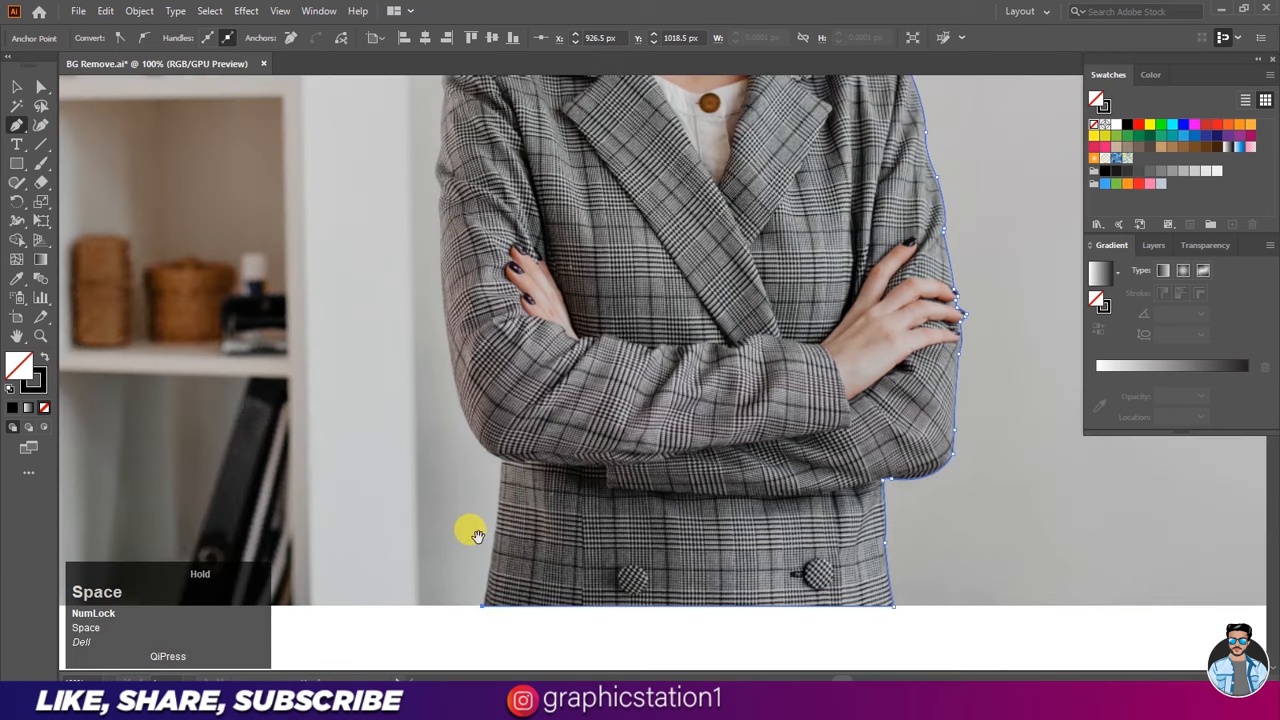
pyautogui.click(503, 455)
pyautogui.scroll(3, 500, 437)
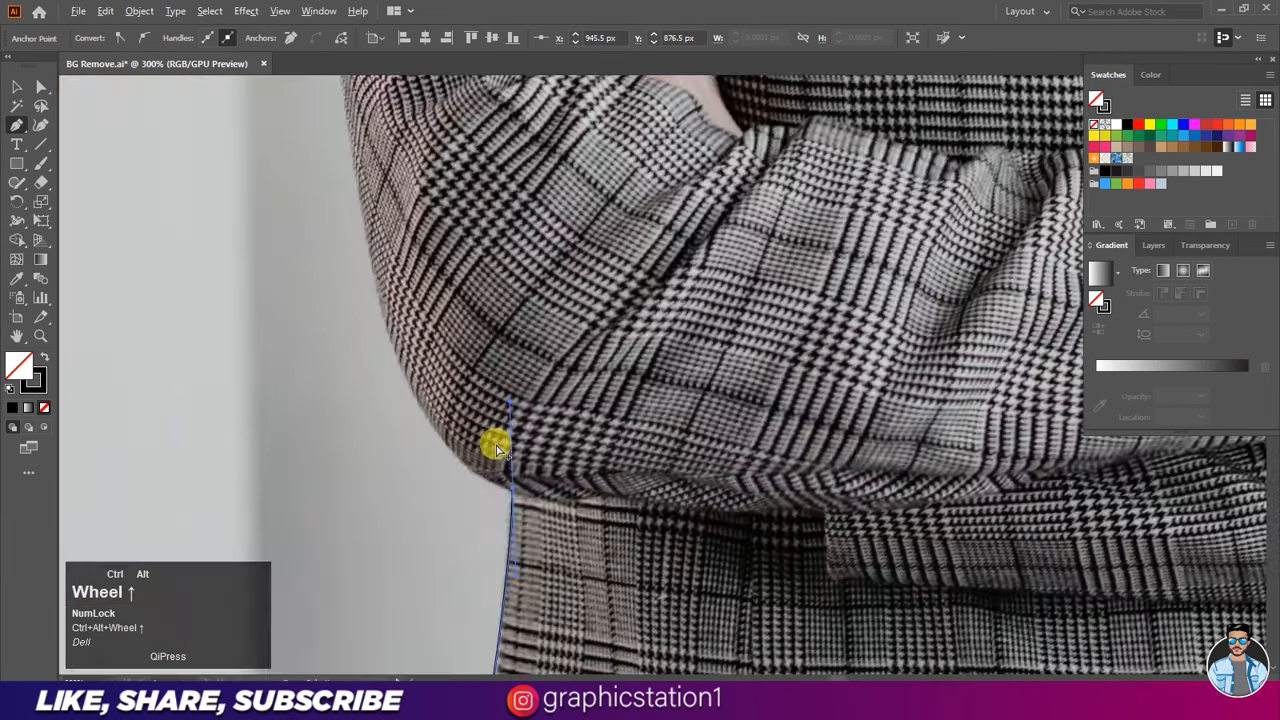
pyautogui.keyDown('alt'); pyautogui.click(509, 487); pyautogui.keyUp('alt')
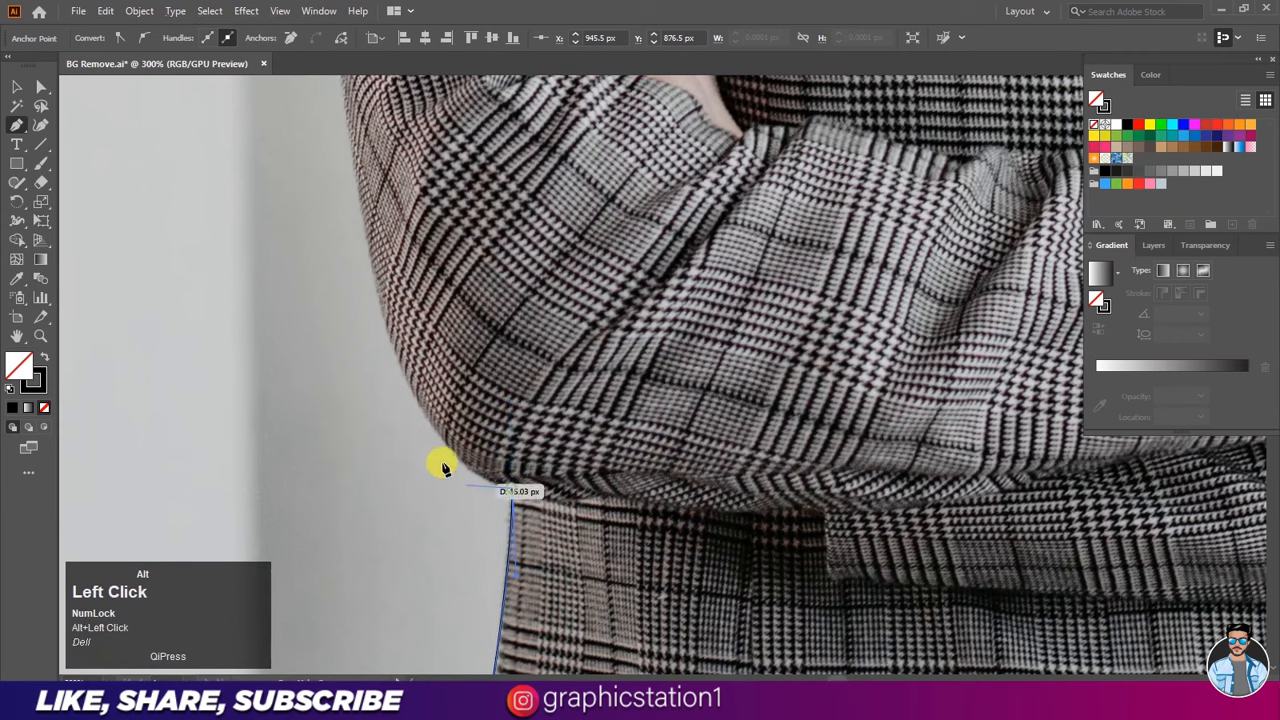
# - Curve the path around the elbow on the photo's left and up the forearm sleeve, removing the outgoing handle at the last anchor
pyautogui.moveTo(397, 357); pyautogui.dragTo(368, 268)
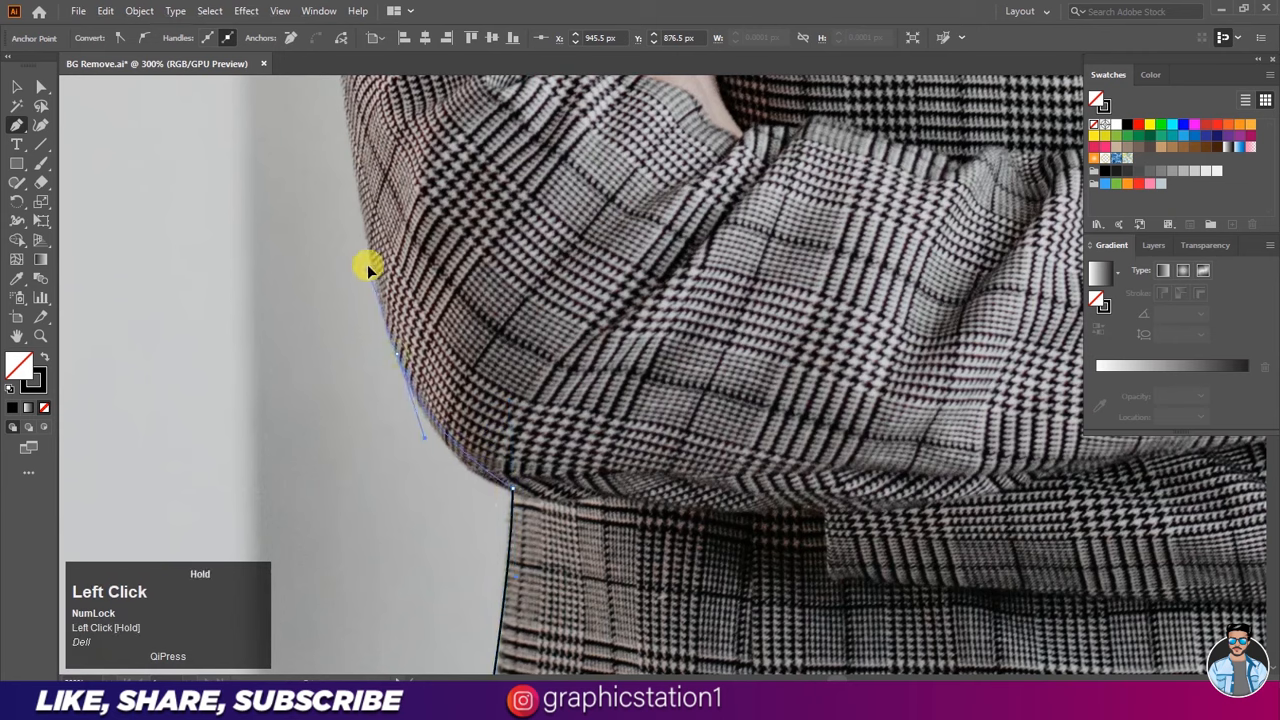
pyautogui.press('space')
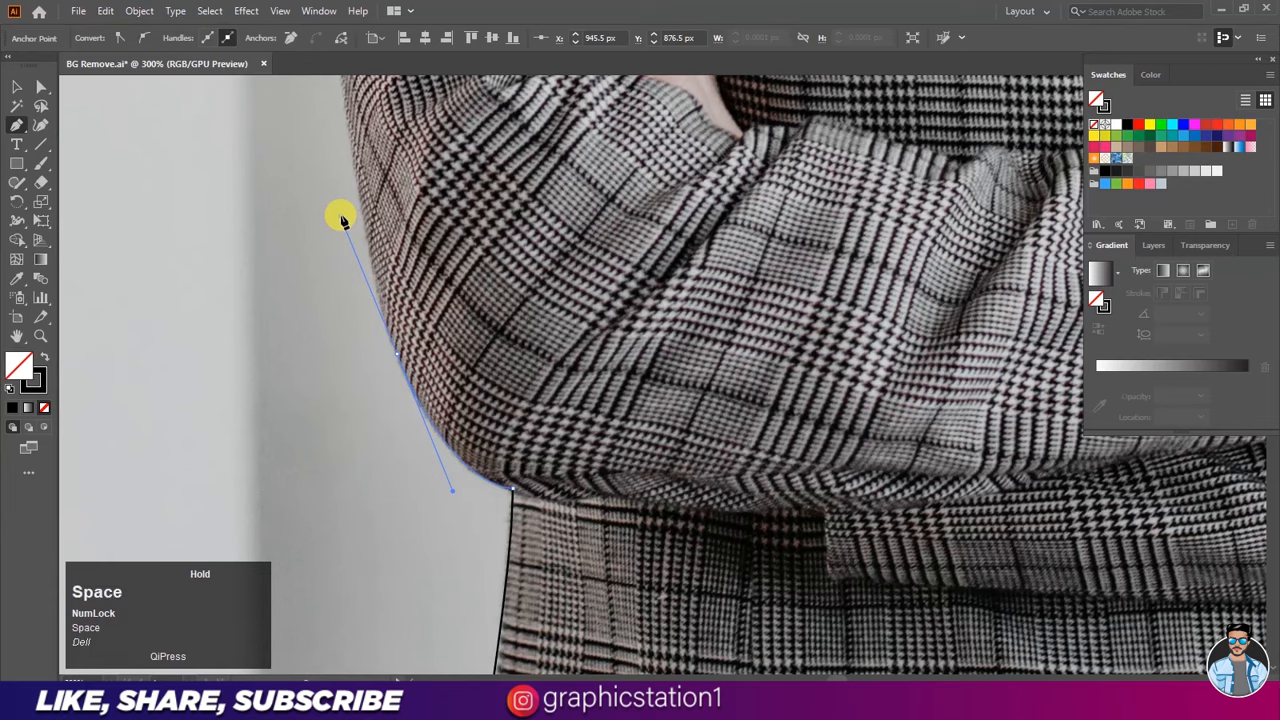
pyautogui.moveTo(337, 214); pyautogui.dragTo(420, 429)
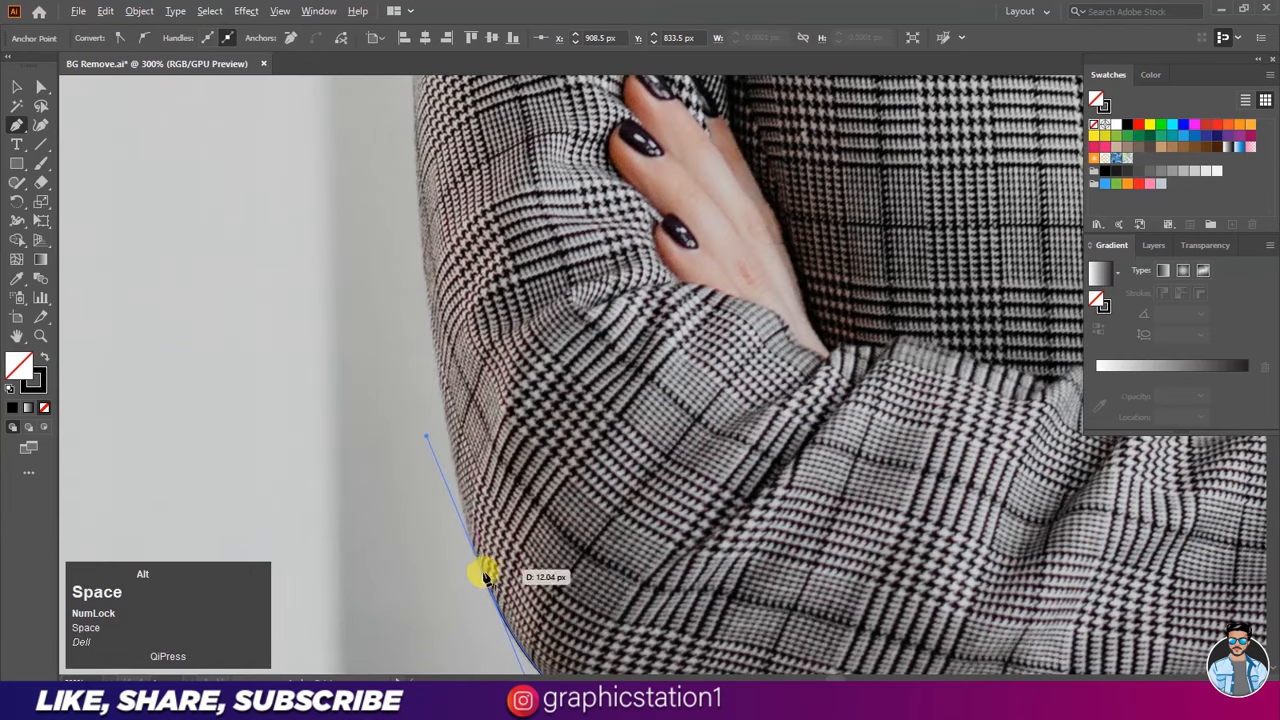
pyautogui.moveTo(440, 383); pyautogui.dragTo(432, 308)
pyautogui.keyDown('alt'); pyautogui.click(440, 382); pyautogui.keyUp('alt')
# - Trace the sleeve edge on the photo's left up the upper arm, following the fabric folds toward the shoulder
pyautogui.press('space')
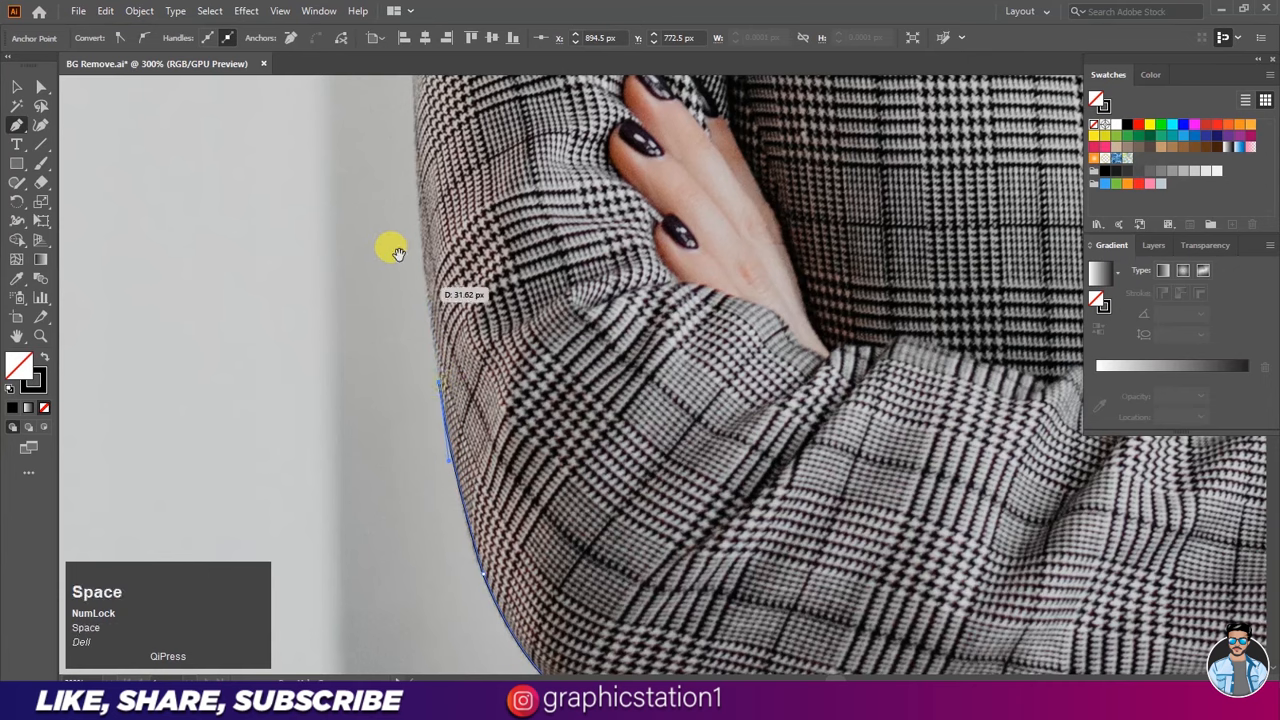
pyautogui.moveTo(398, 251); pyautogui.dragTo(462, 549)
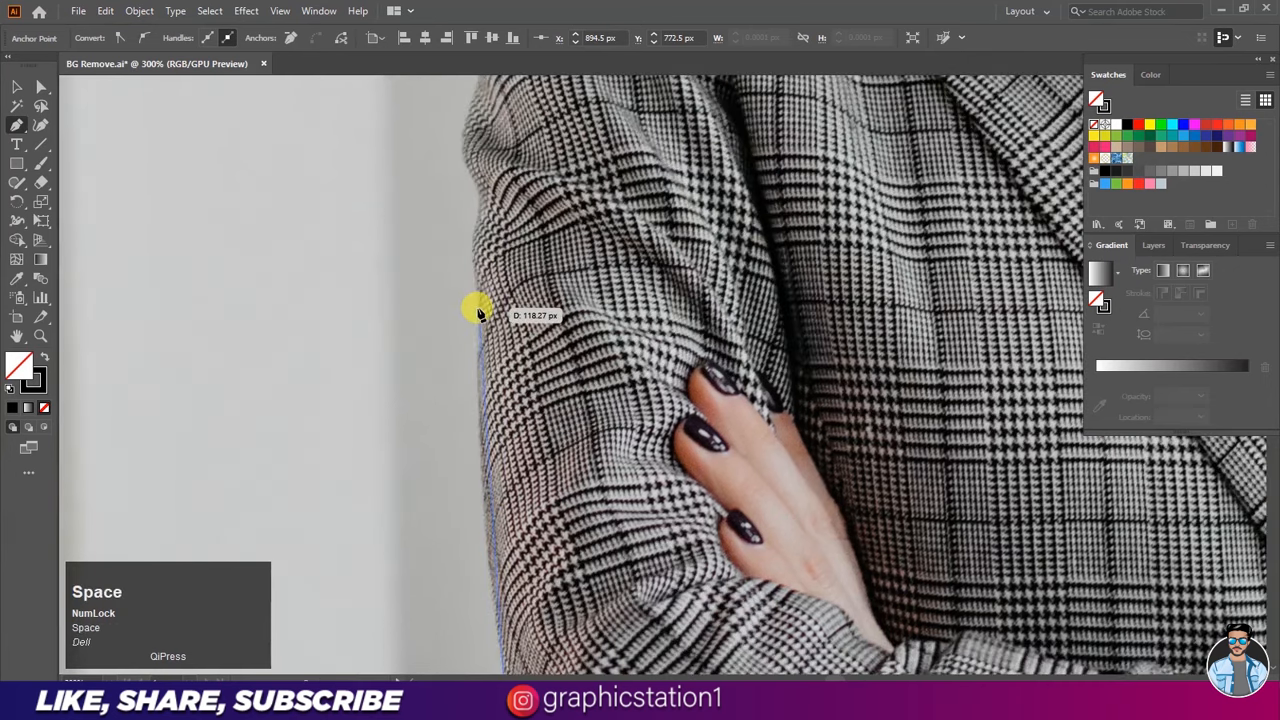
pyautogui.moveTo(481, 286); pyautogui.dragTo(481, 285)
pyautogui.moveTo(490, 241); pyautogui.dragTo(490, 213)
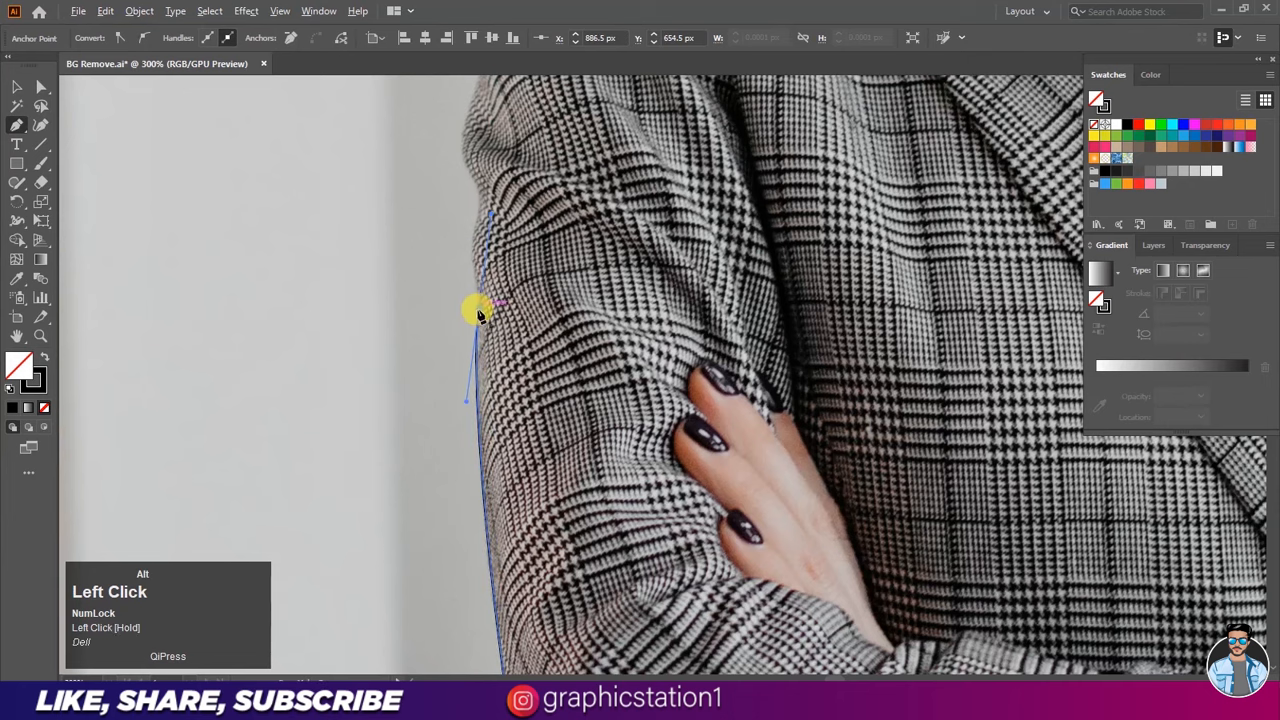
pyautogui.moveTo(467, 244); pyautogui.dragTo(503, 300)
pyautogui.press('space')
pyautogui.press('space')
pyautogui.moveTo(504, 296); pyautogui.dragTo(531, 491)
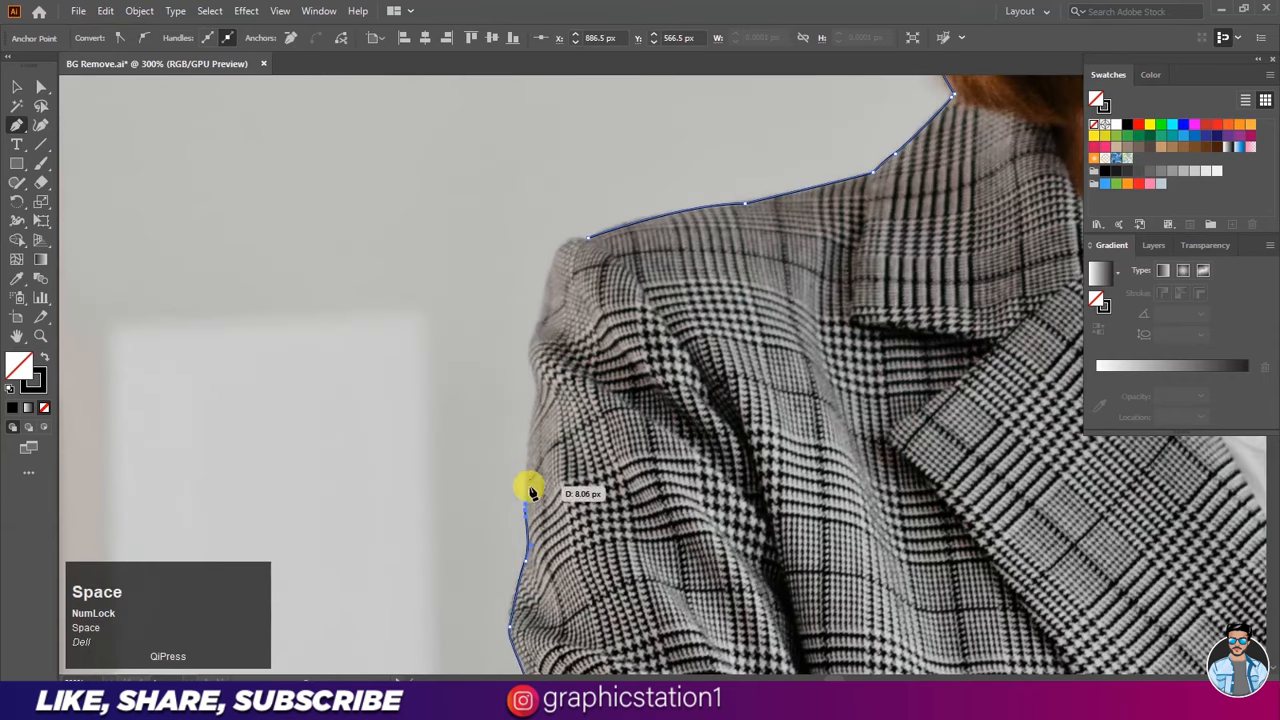
# - Trace the remaining sleeve folds up to the shoulder on the photo's left and close the path at its starting anchor with a curve
pyautogui.click(538, 393)
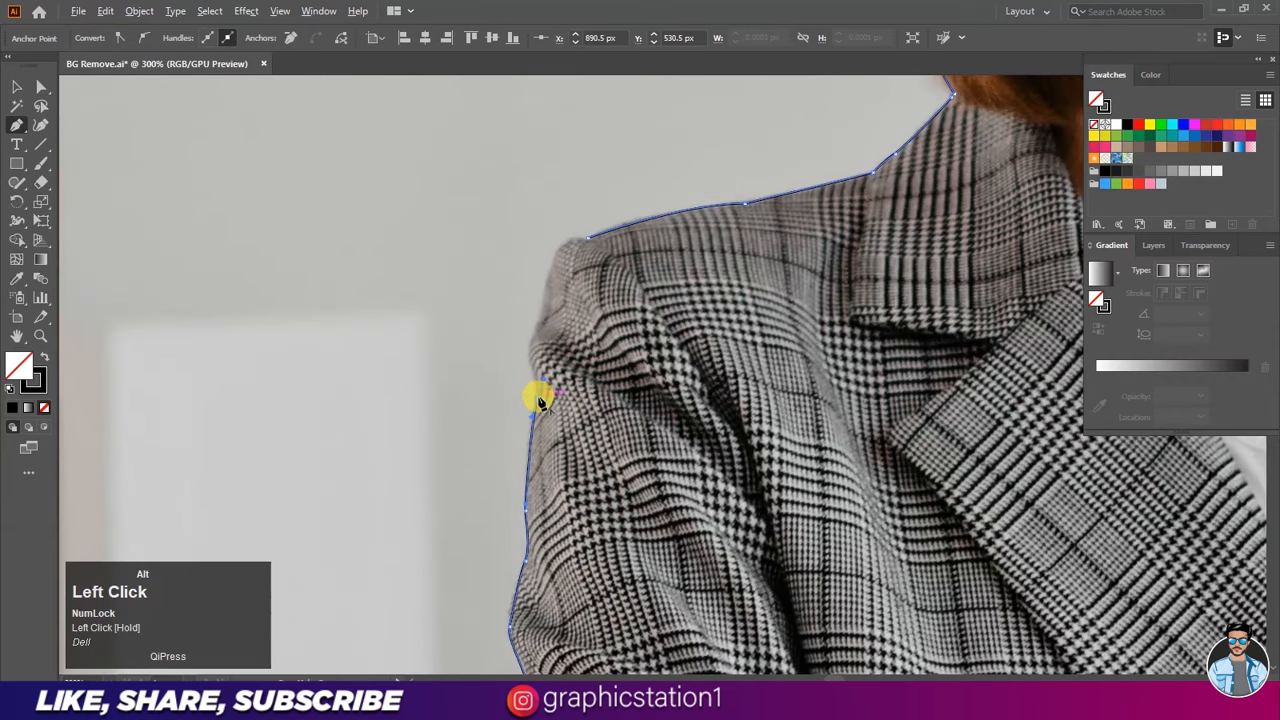
pyautogui.moveTo(529, 357); pyautogui.dragTo(556, 297)
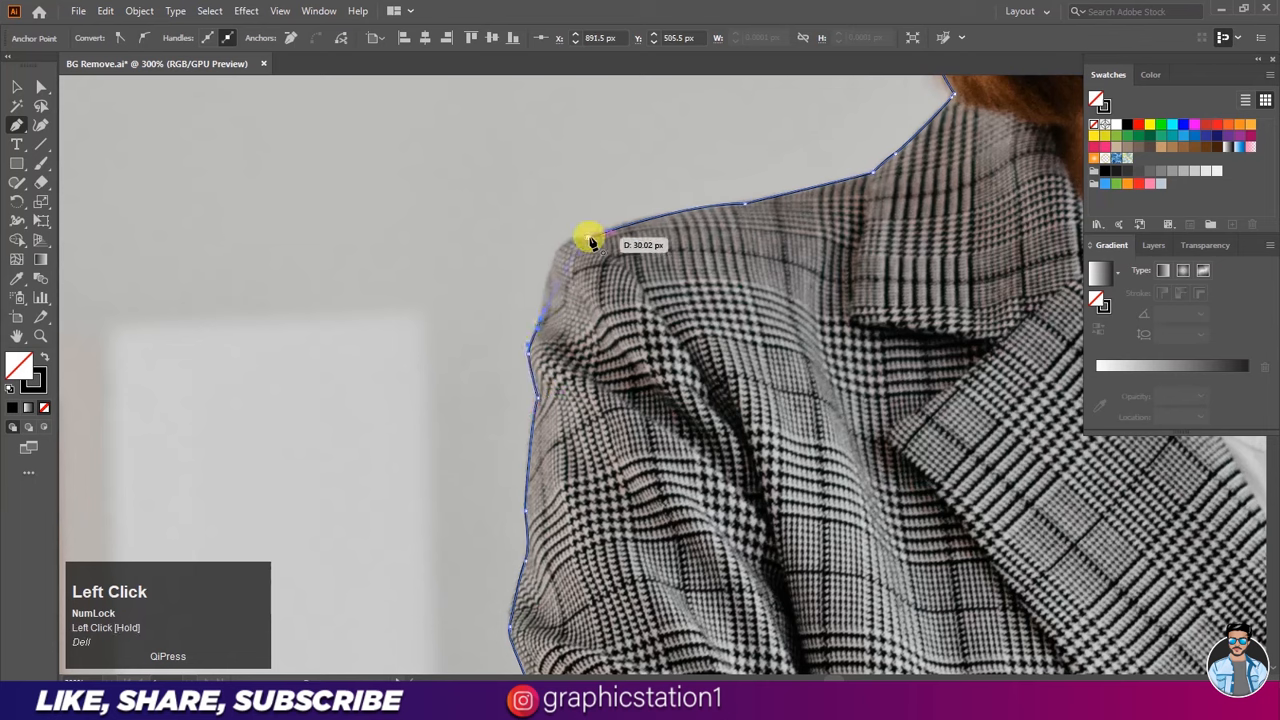
pyautogui.moveTo(587, 239); pyautogui.dragTo(631, 257)
pyautogui.scroll(-8, 594, 251)
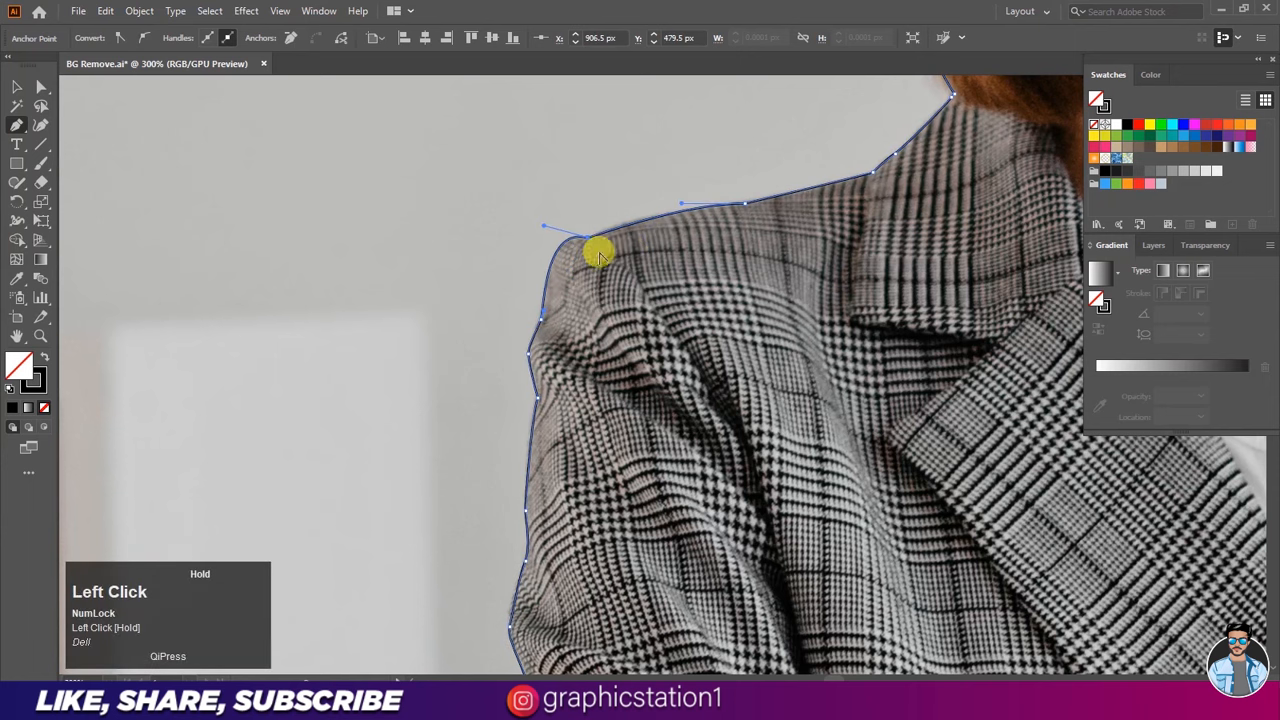
pyautogui.scroll(-1, 607, 150)
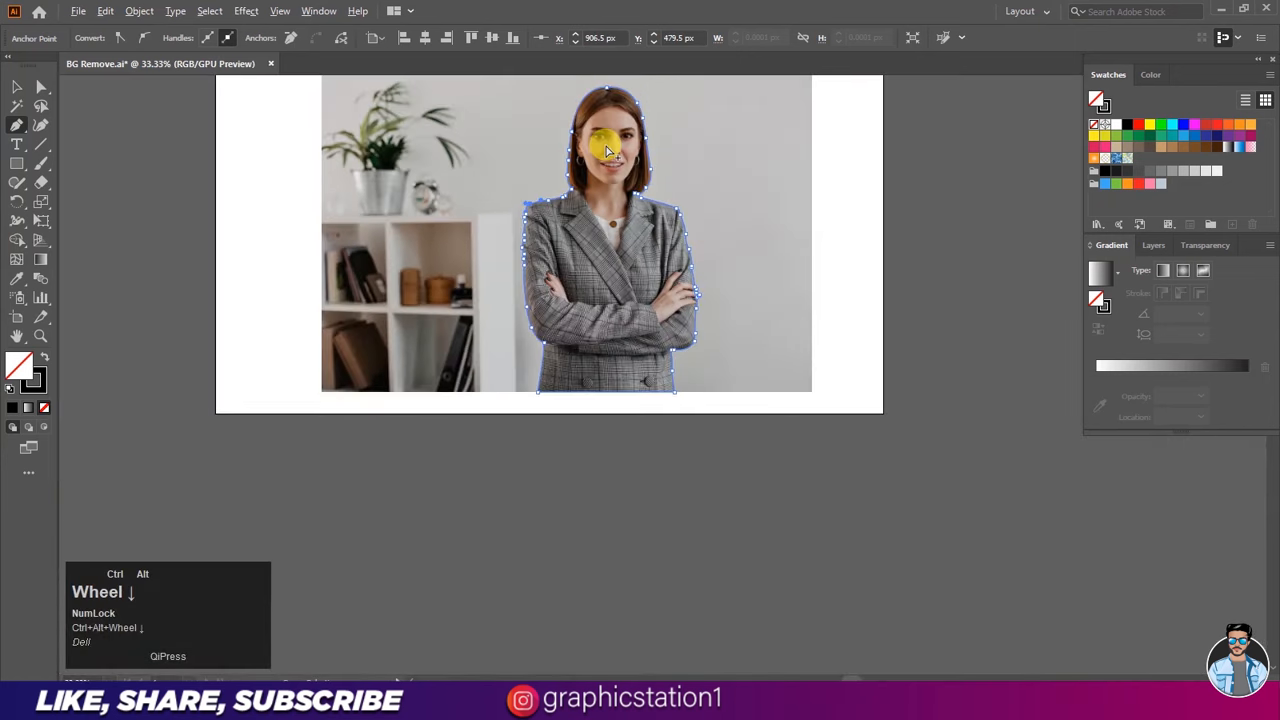
pyautogui.moveTo(614, 158); pyautogui.dragTo(563, 237)
pyautogui.scroll(2, 562, 257)
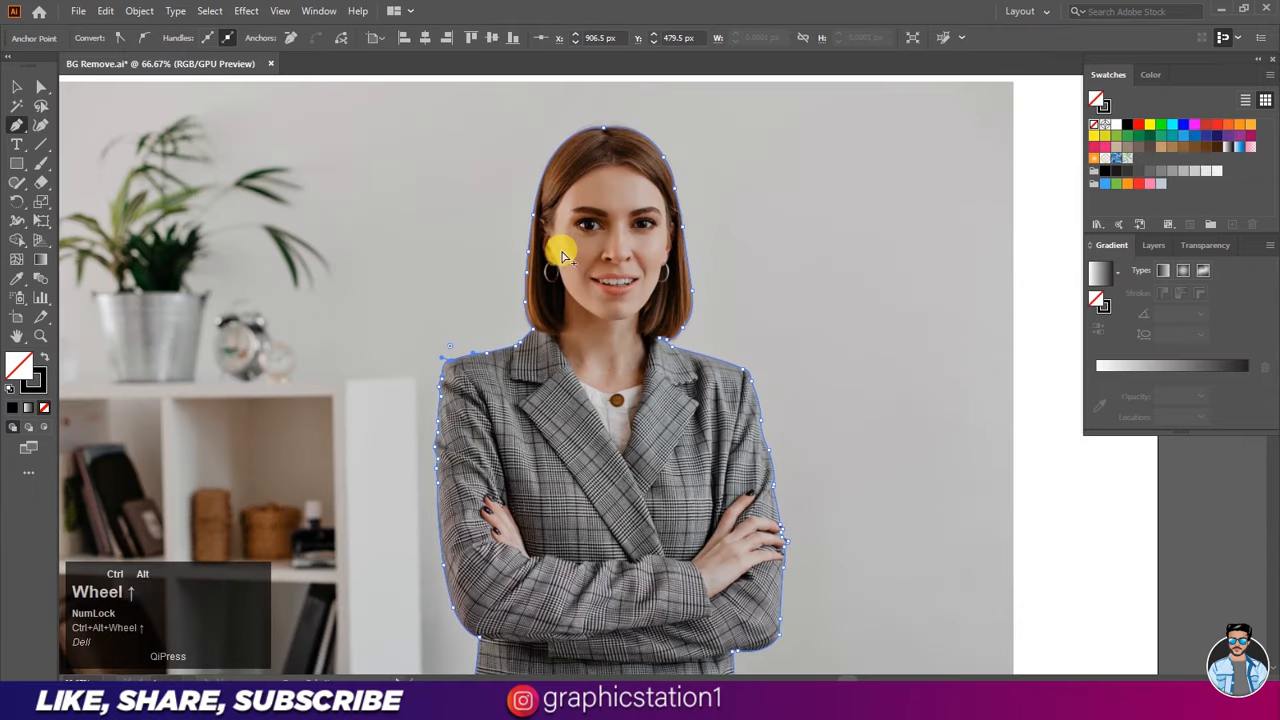
# - Deselect the finished outline path, unlock all locked objects to release the photo, and clear the selection
pyautogui.scroll(-1, 578, 242)
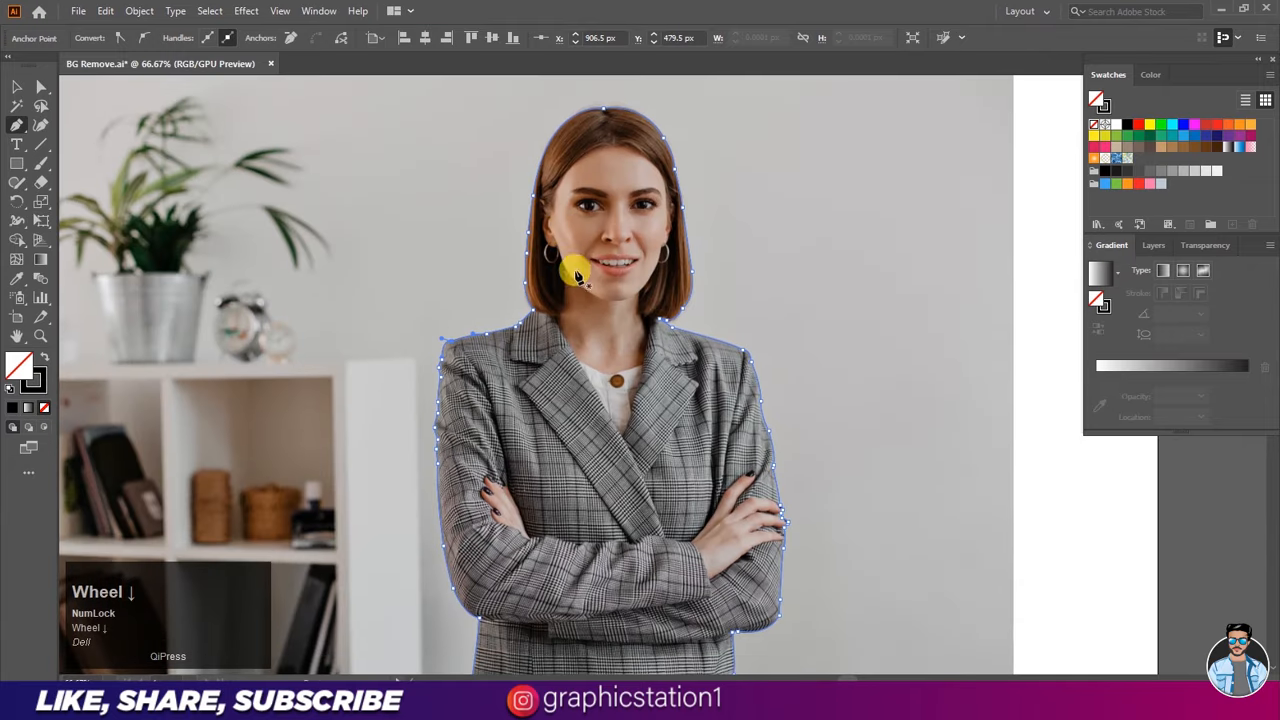
pyautogui.click(20, 90)
pyautogui.click(1040, 446)
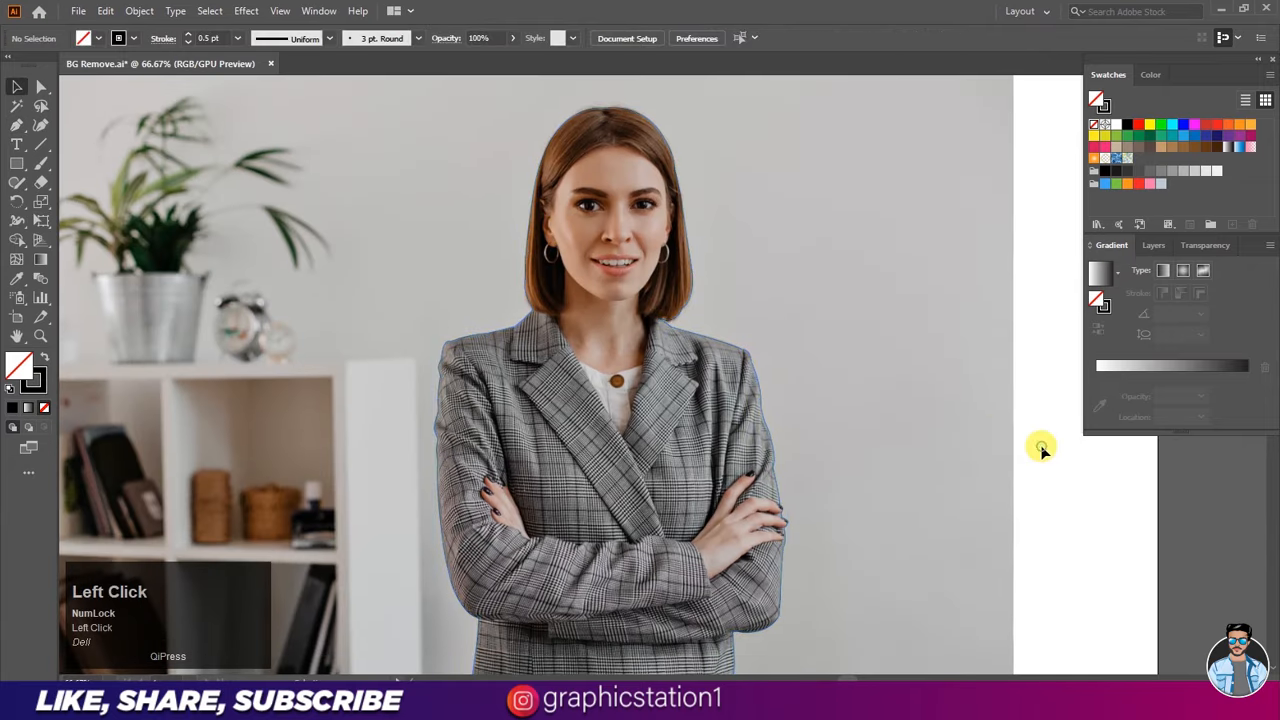
pyautogui.click(139, 11)
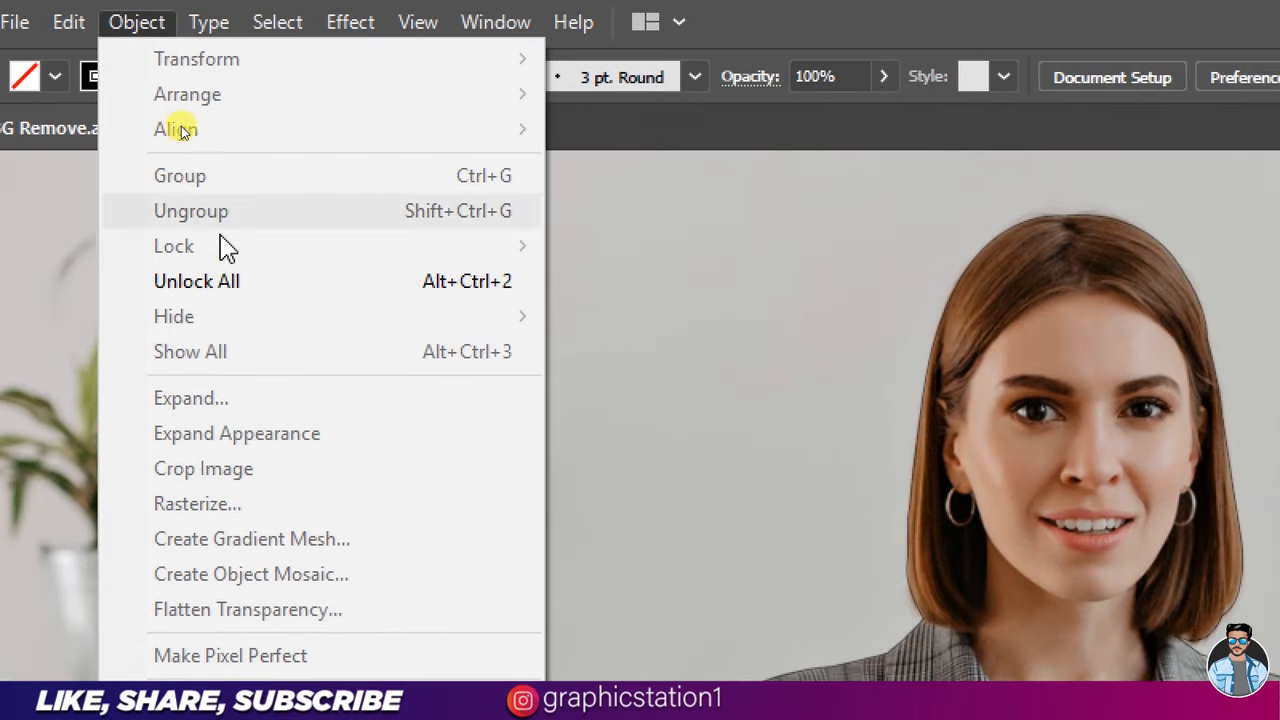
pyautogui.click(285, 295)
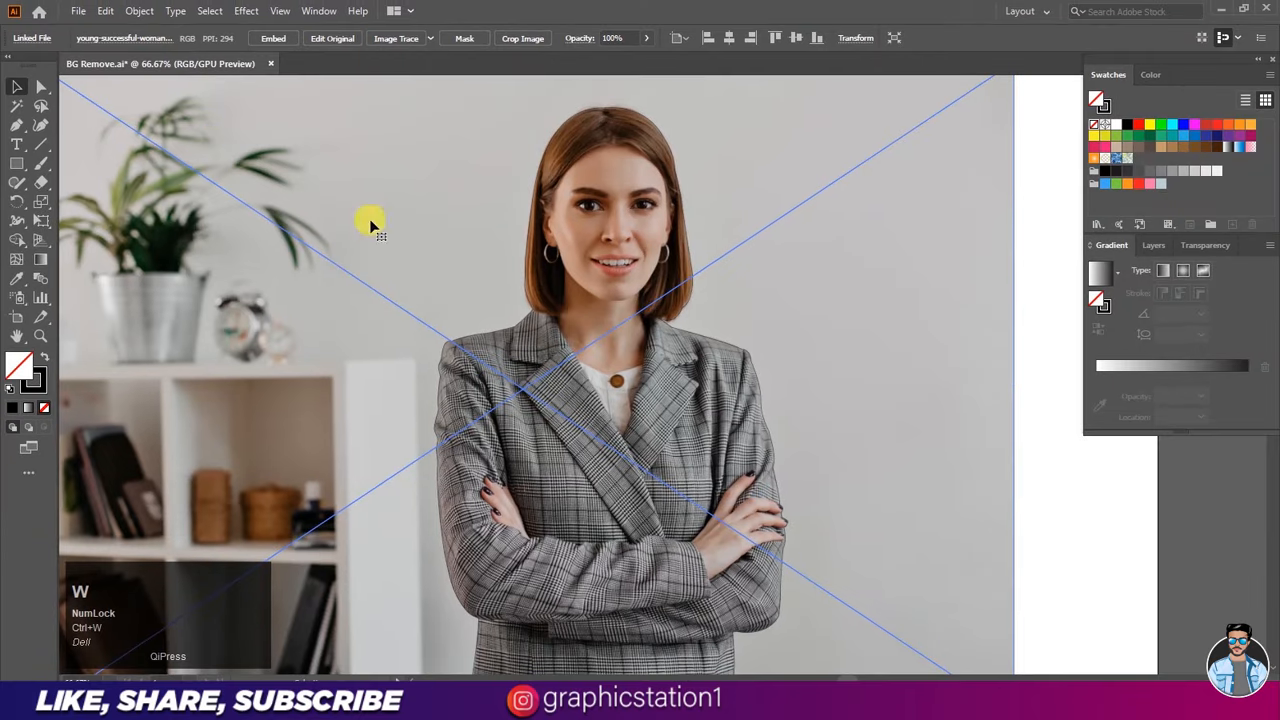
pyautogui.click(1071, 477)
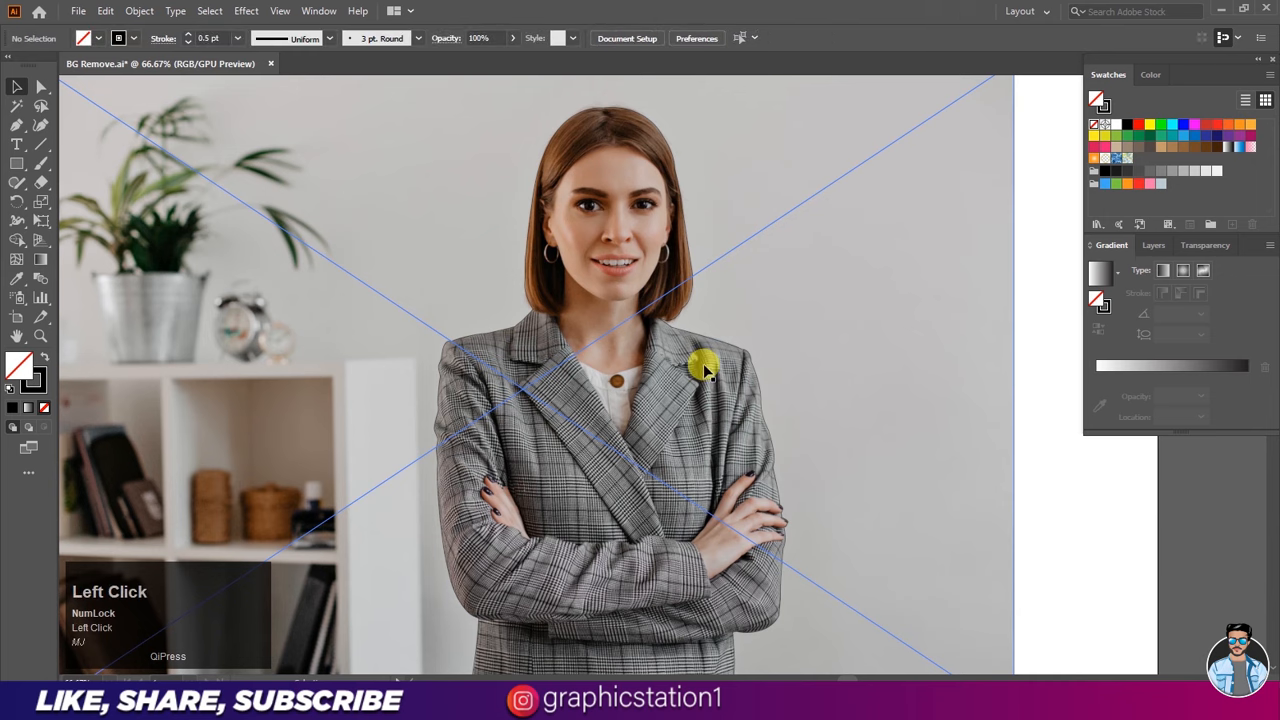
# - Try green and brown fills on the woman's traced outline path, then settle on solid blue
pyautogui.click(720, 343)
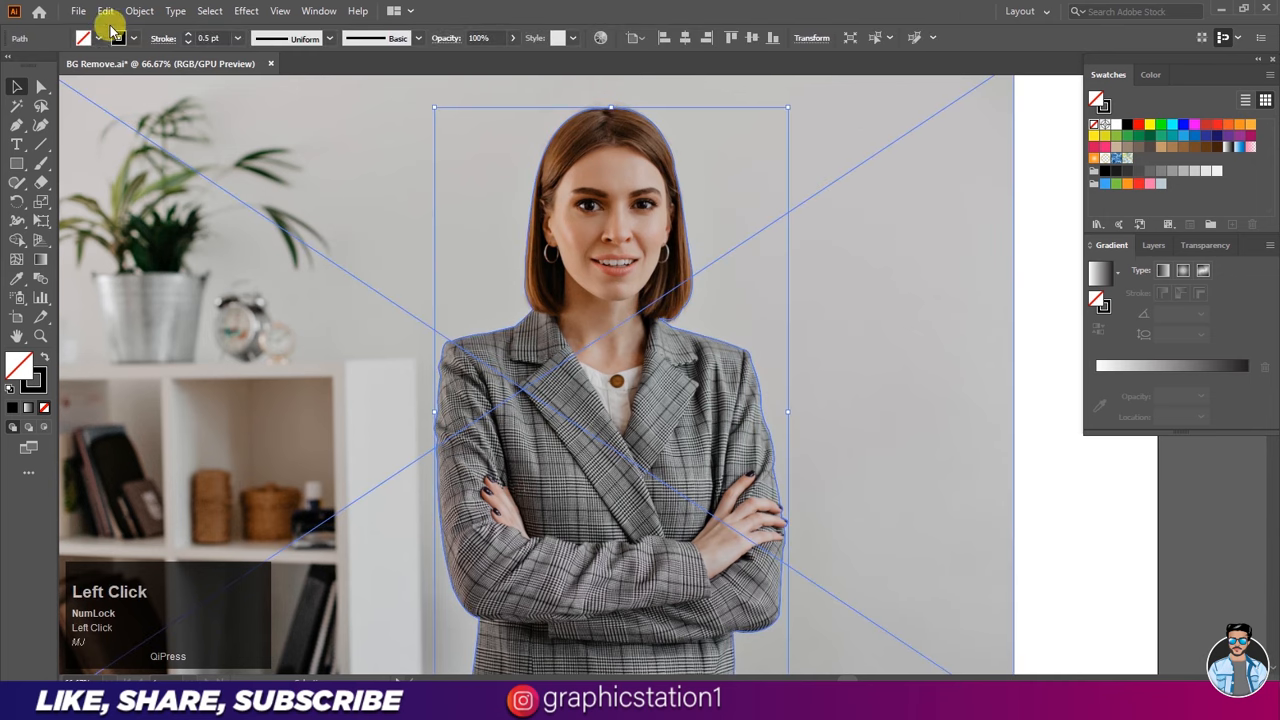
pyautogui.click(99, 40)
pyautogui.click(67, 78)
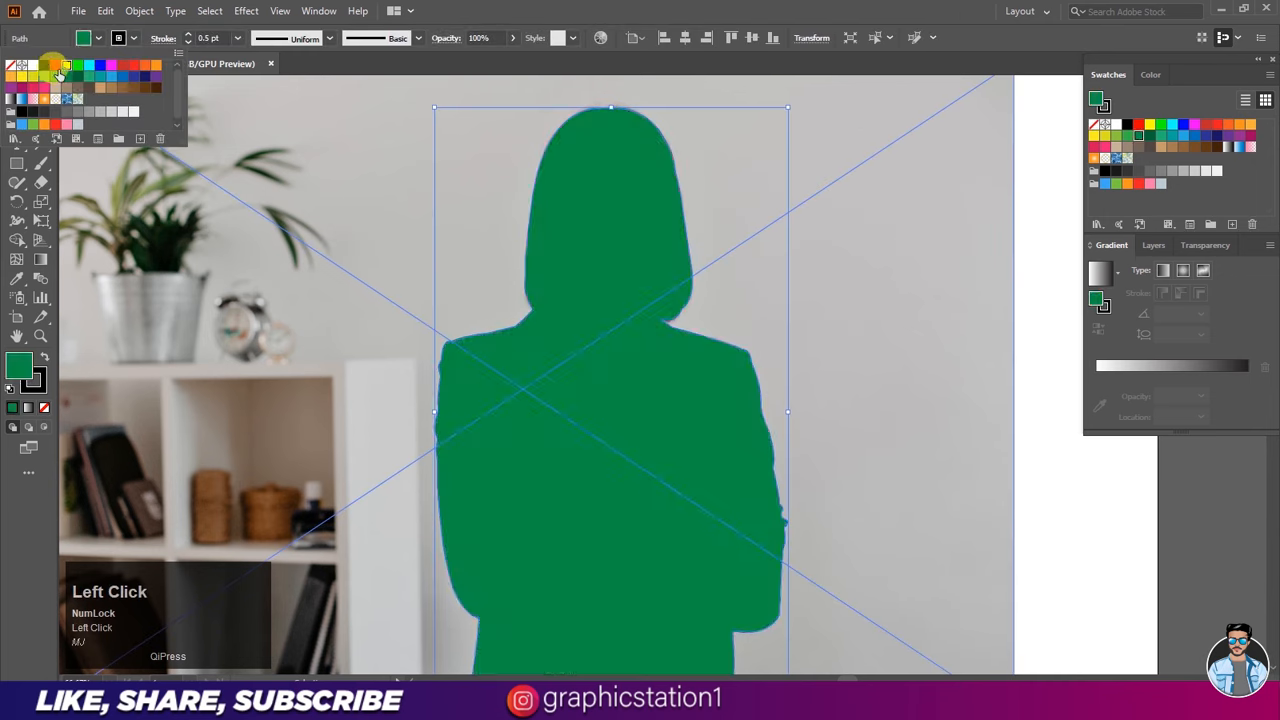
pyautogui.click(31, 77)
pyautogui.click(114, 88)
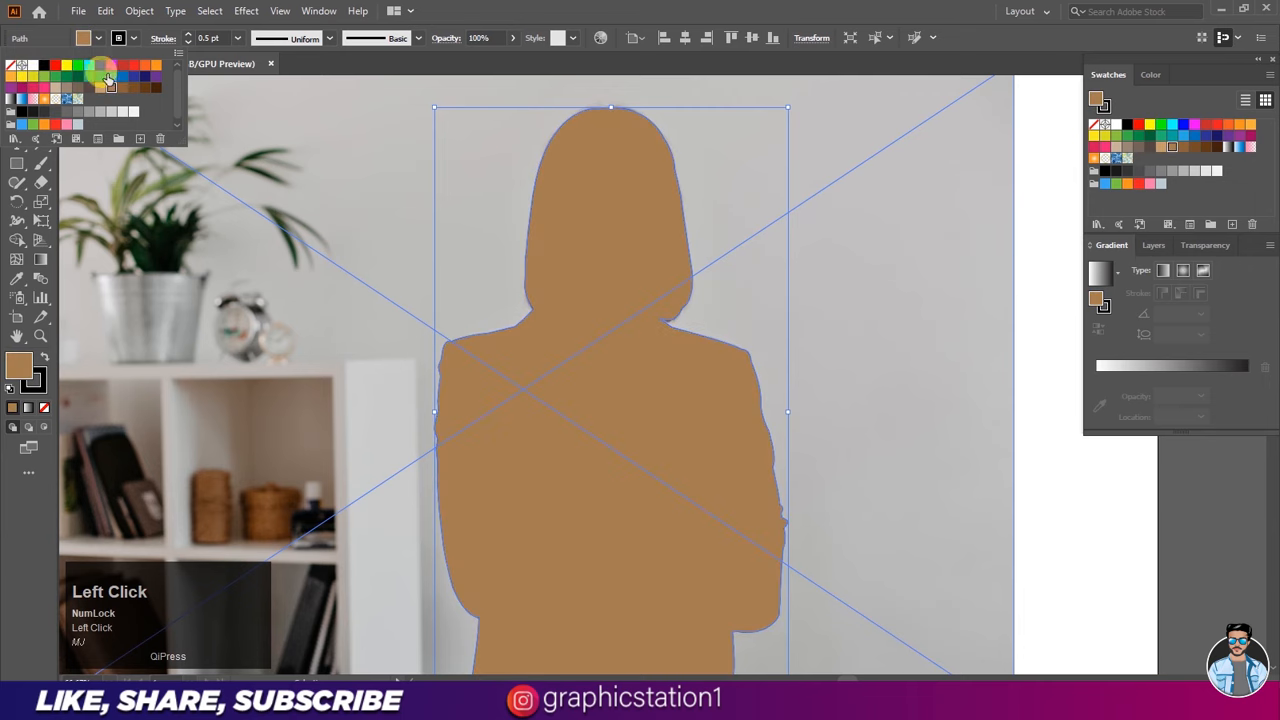
pyautogui.click(105, 68)
pyautogui.click(274, 136)
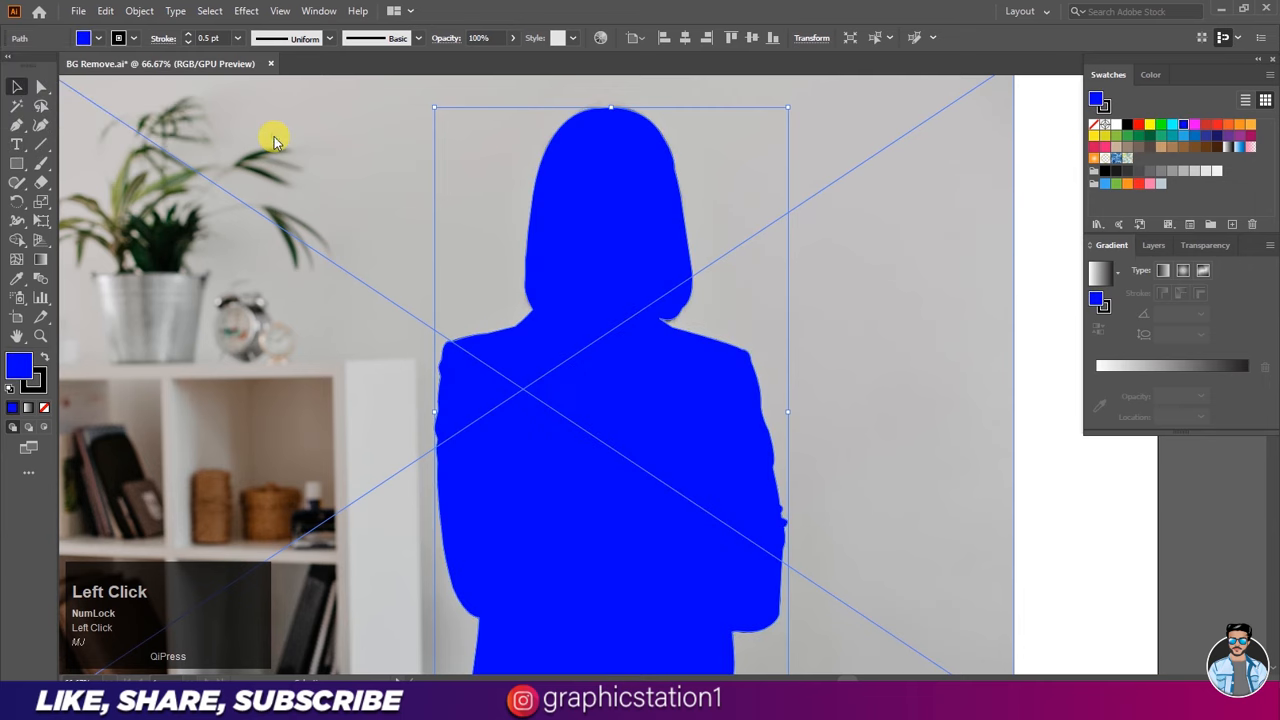
# - Select the photo together with the blue outline shape and make a clipping mask from them
pyautogui.click(670, 258)
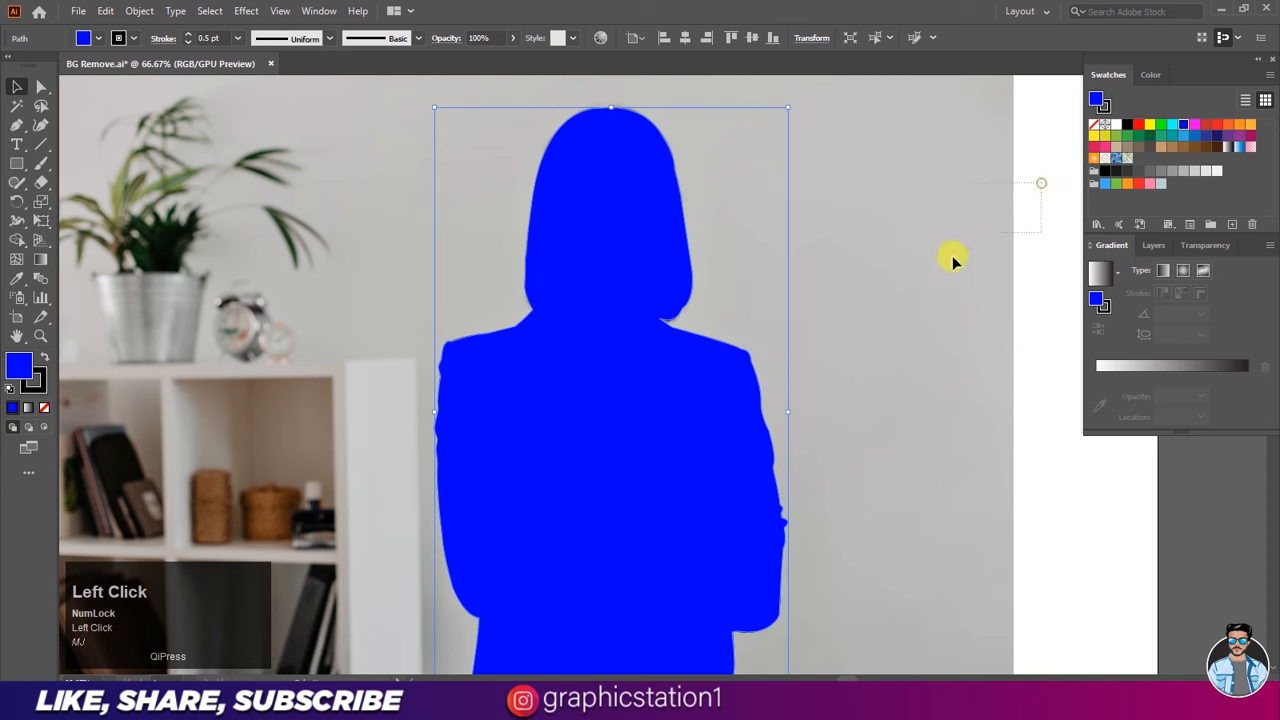
pyautogui.moveTo(952, 261); pyautogui.dragTo(509, 413)
pyautogui.moveTo(378, 455); pyautogui.dragTo(378, 457)
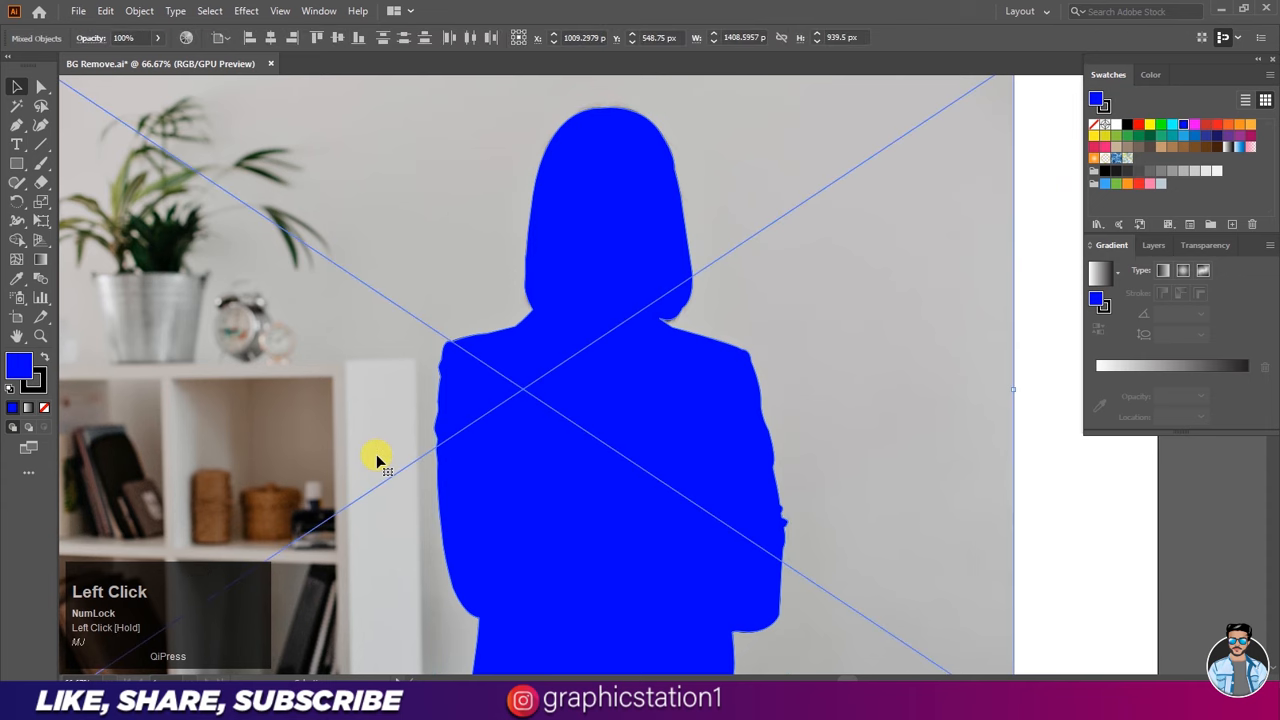
pyautogui.click(138, 12)
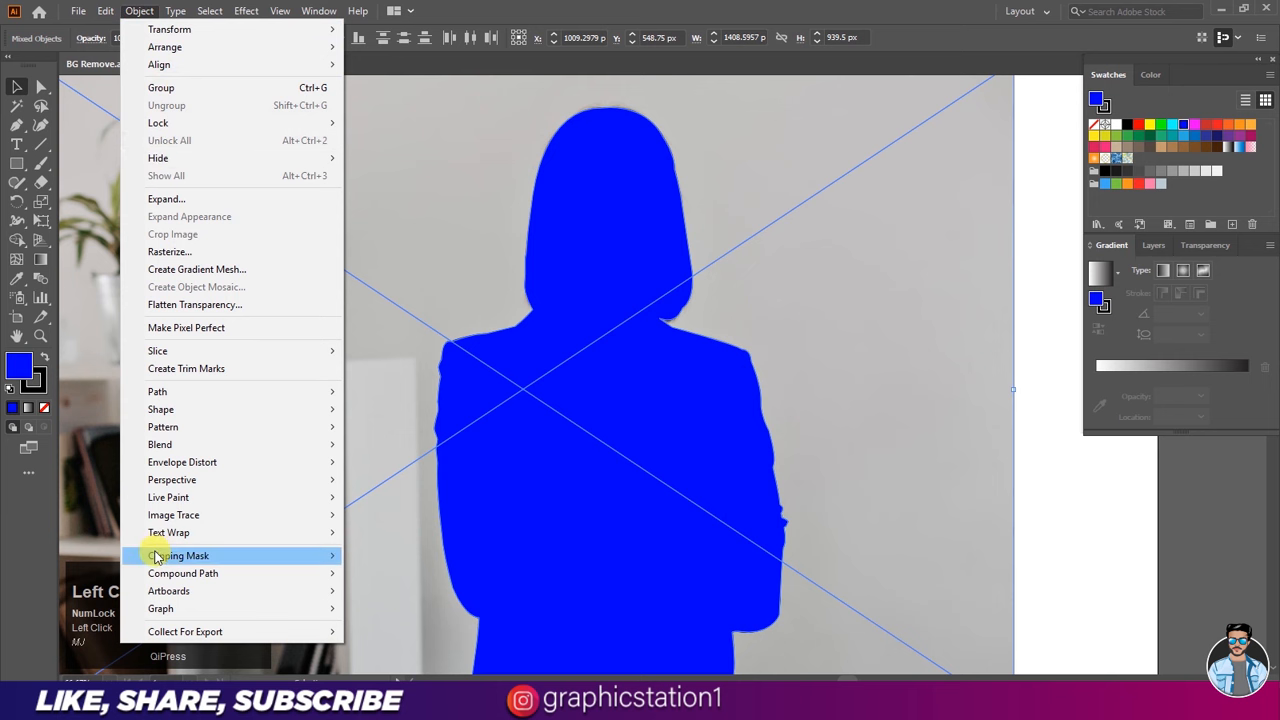
pyautogui.moveTo(155, 563)
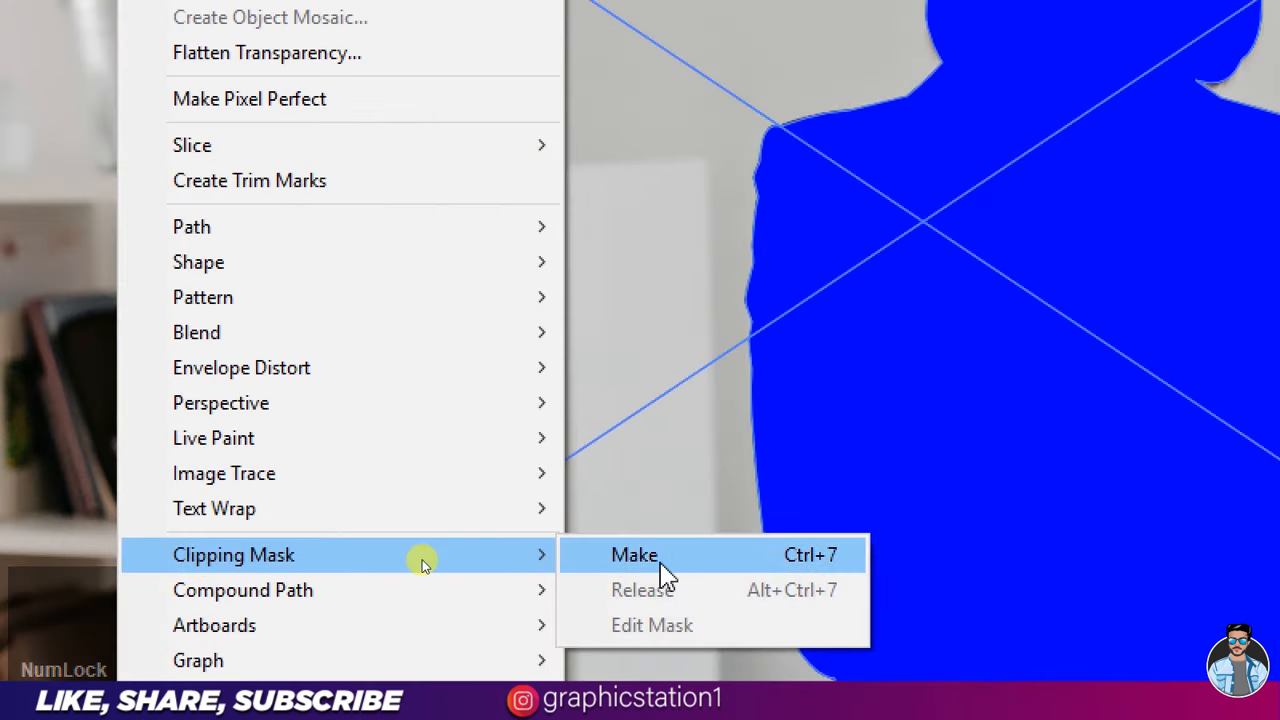
pyautogui.click(790, 568)
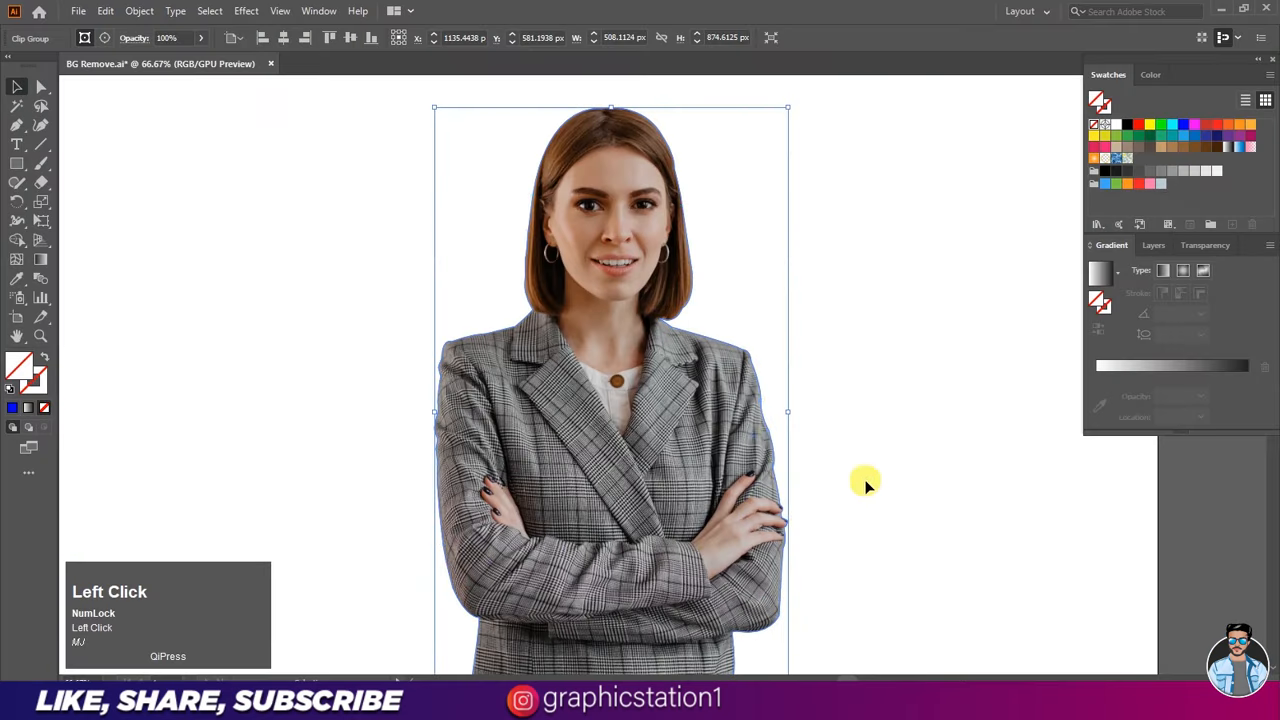
pyautogui.click(866, 484)
# - Move the cut-out woman about 156 px to the left on the artboard and deselect her
pyautogui.scroll(-2, 663, 249)
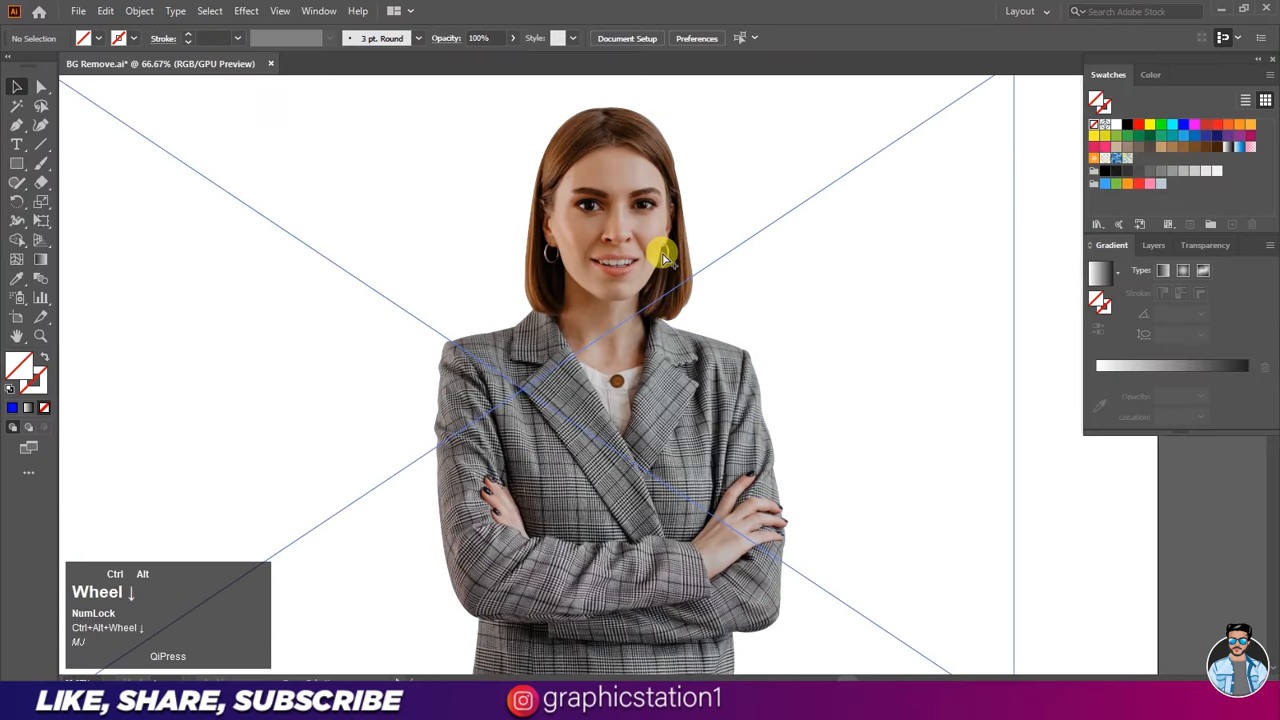
pyautogui.moveTo(652, 352); pyautogui.dragTo(596, 356)
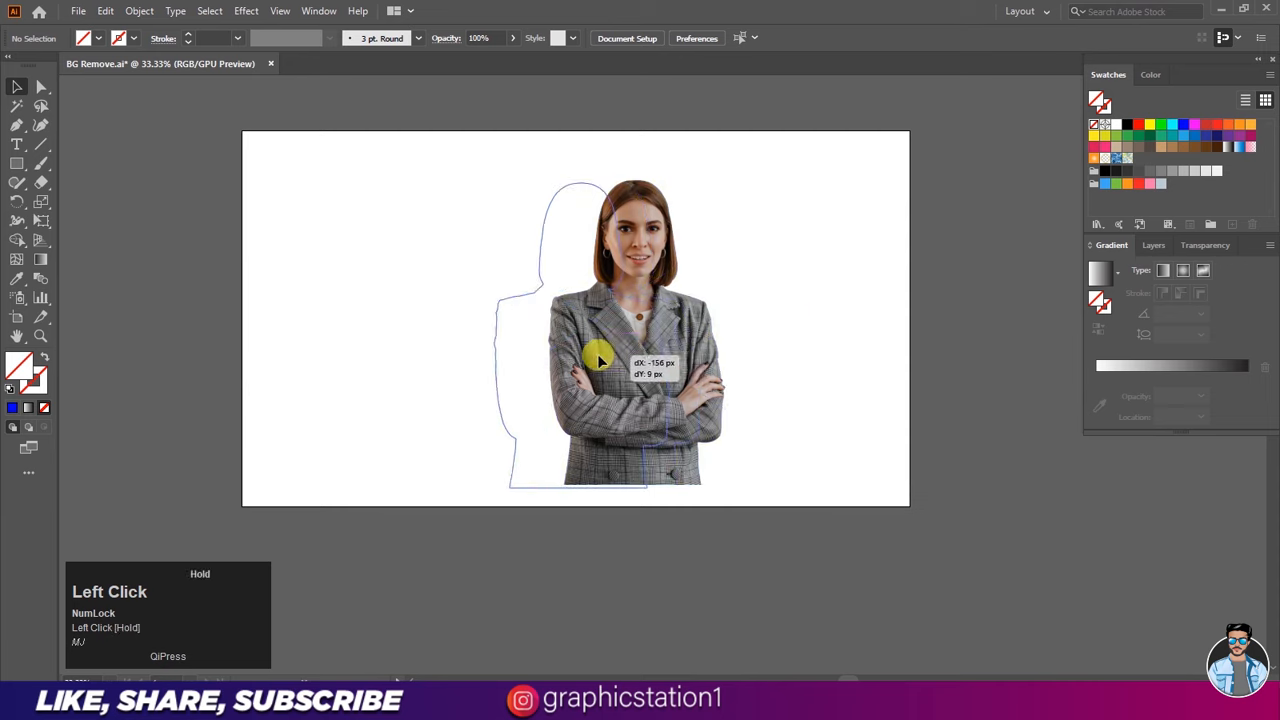
pyautogui.click(739, 354)
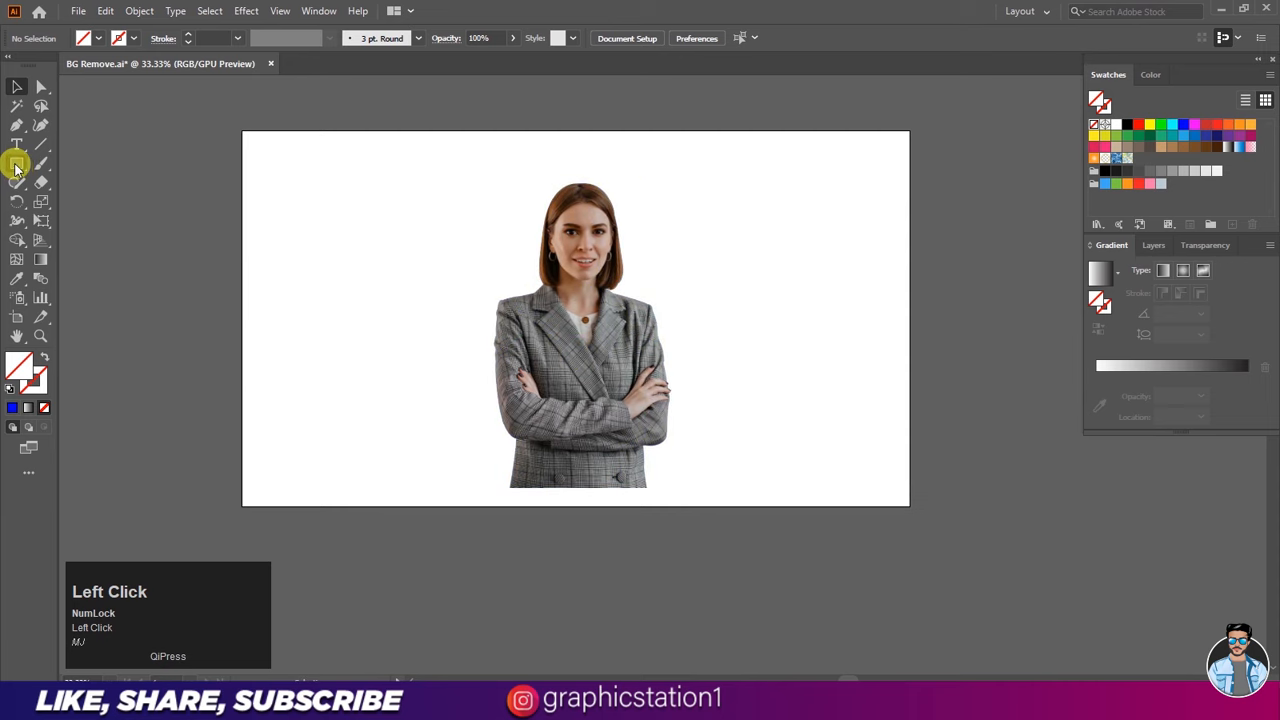
# - Draw a rectangle with a red fill and no stroke covering the whole artboard
pyautogui.moveTo(16, 168); pyautogui.dragTo(62, 168)
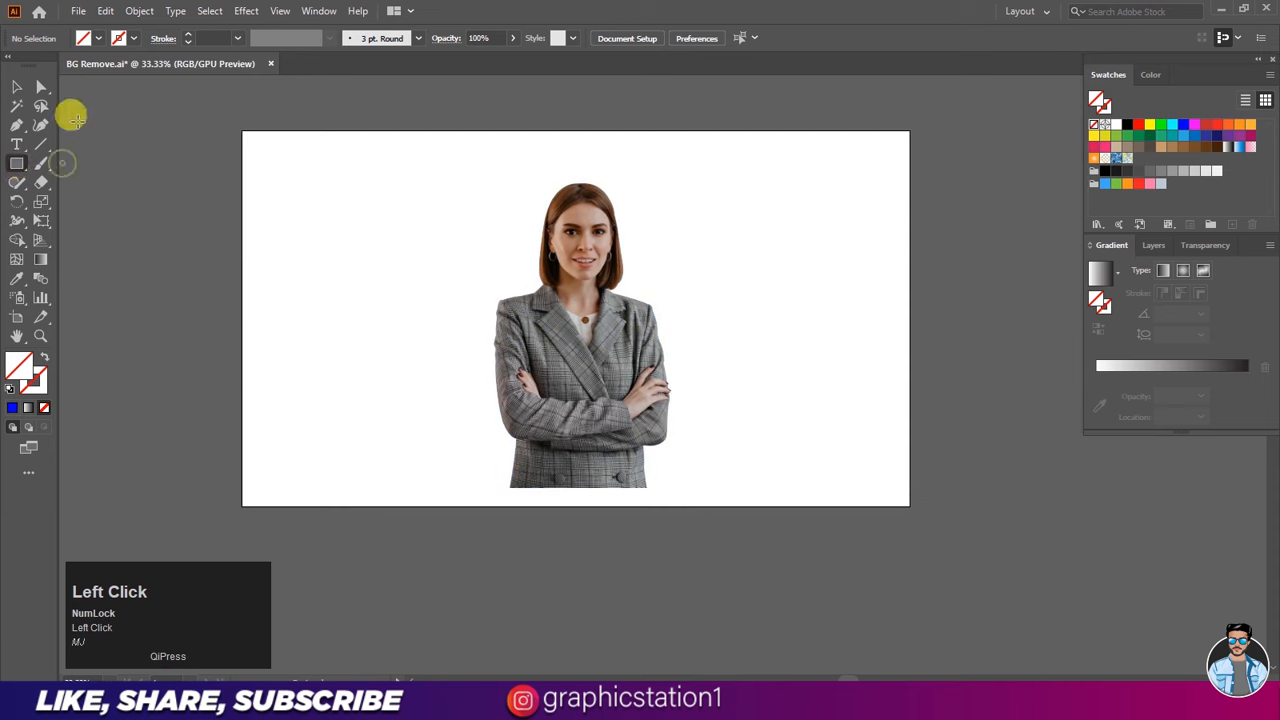
pyautogui.click(96, 38)
pyautogui.click(55, 64)
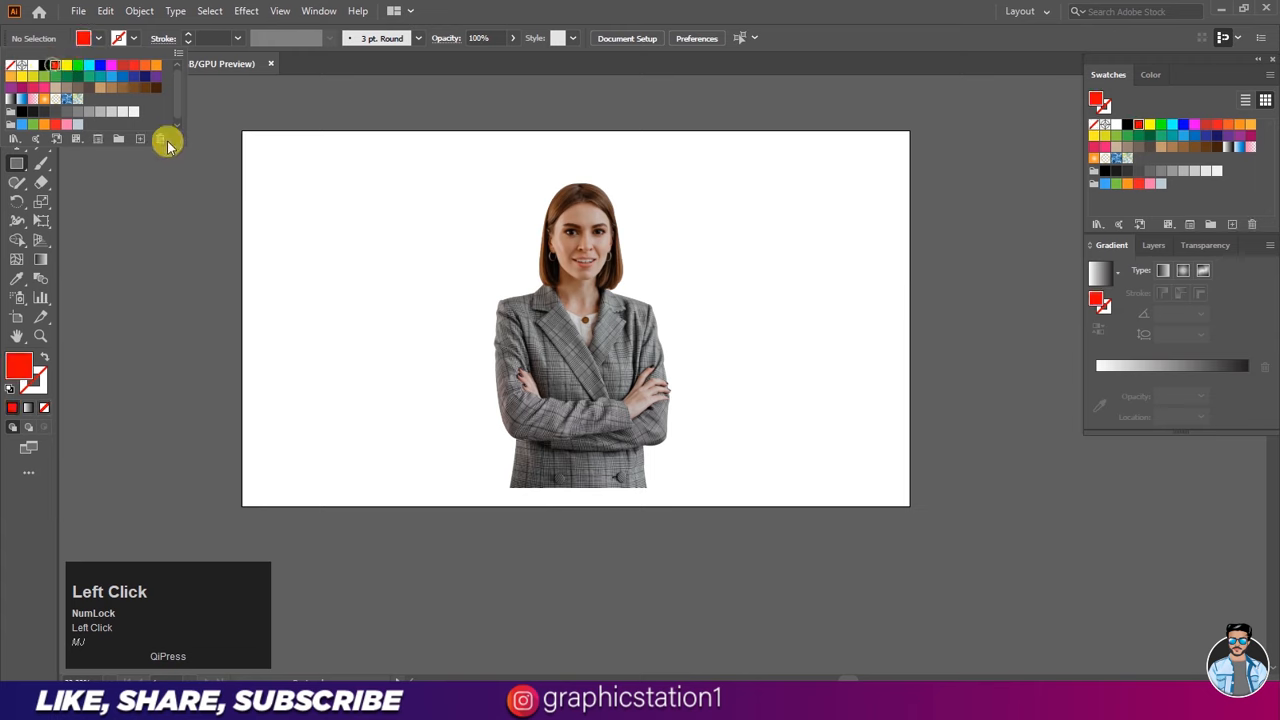
pyautogui.click(245, 130)
pyautogui.moveTo(242, 130); pyautogui.dragTo(909, 505)
pyautogui.click(16, 87)
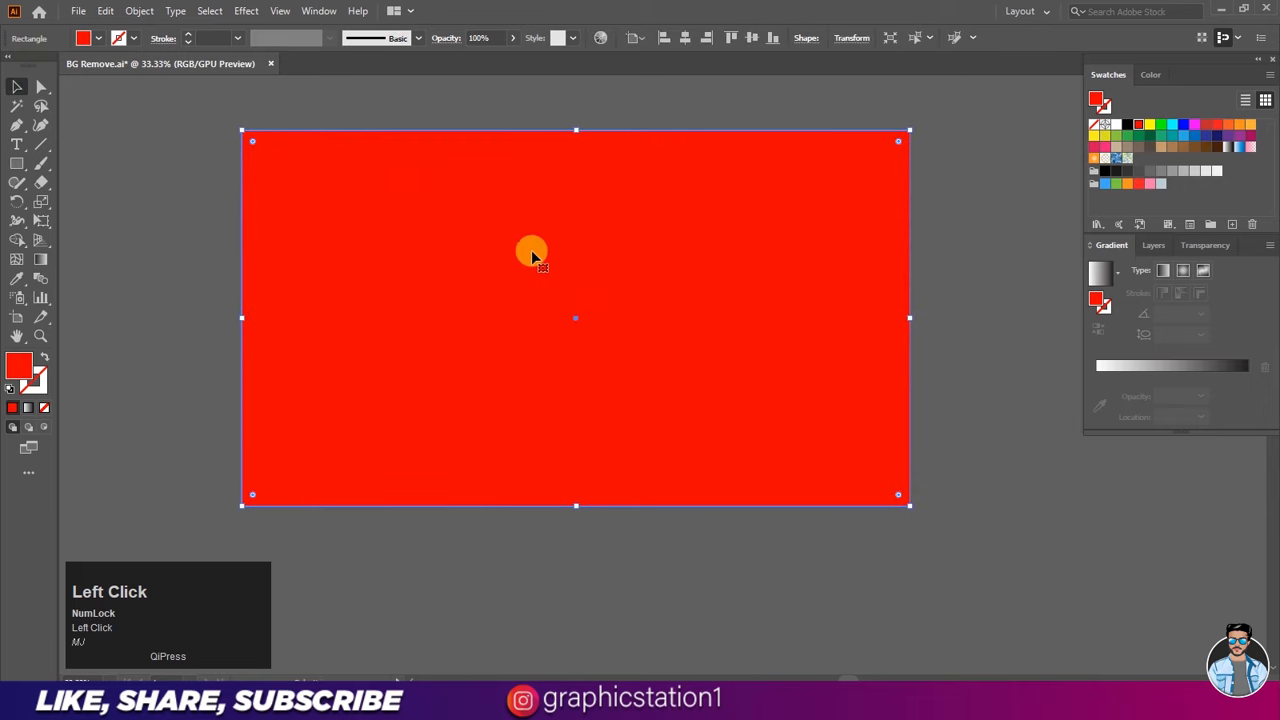
# - Send the red rectangle to the back and move the cut-out woman down to the artboard's bottom edge
pyautogui.rightClick(590, 257)
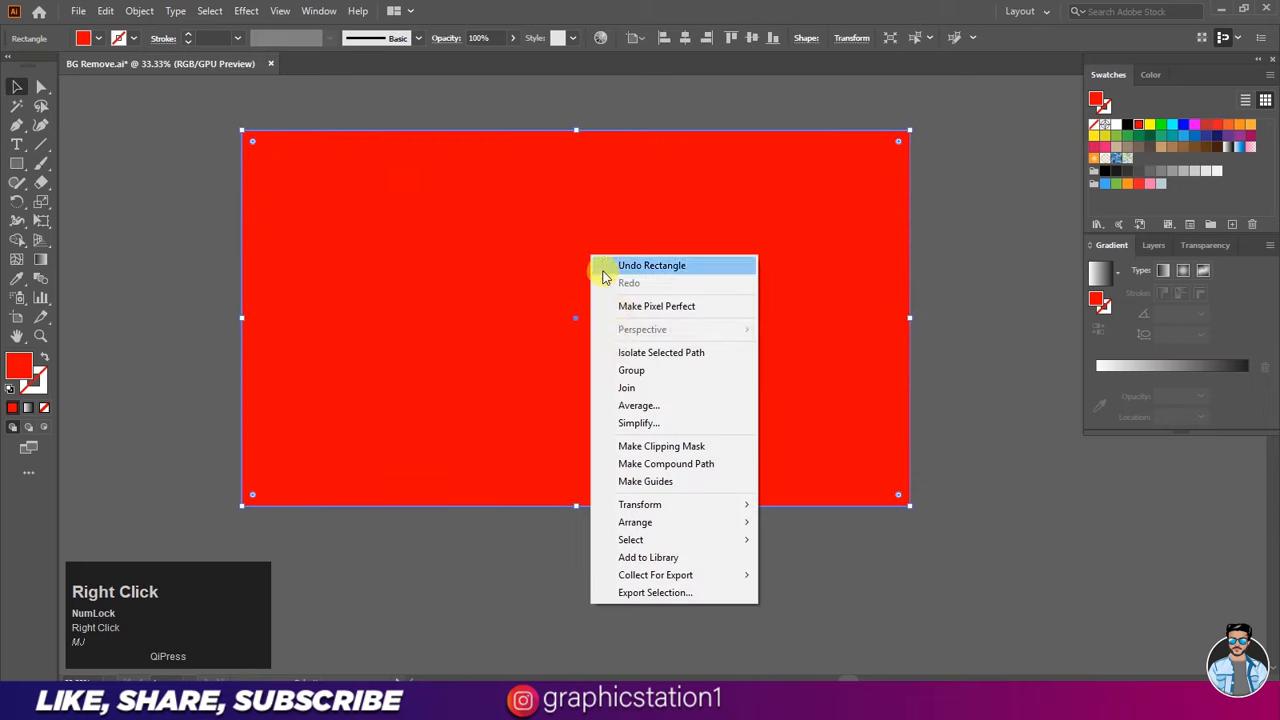
pyautogui.click(630, 524)
pyautogui.click(786, 573)
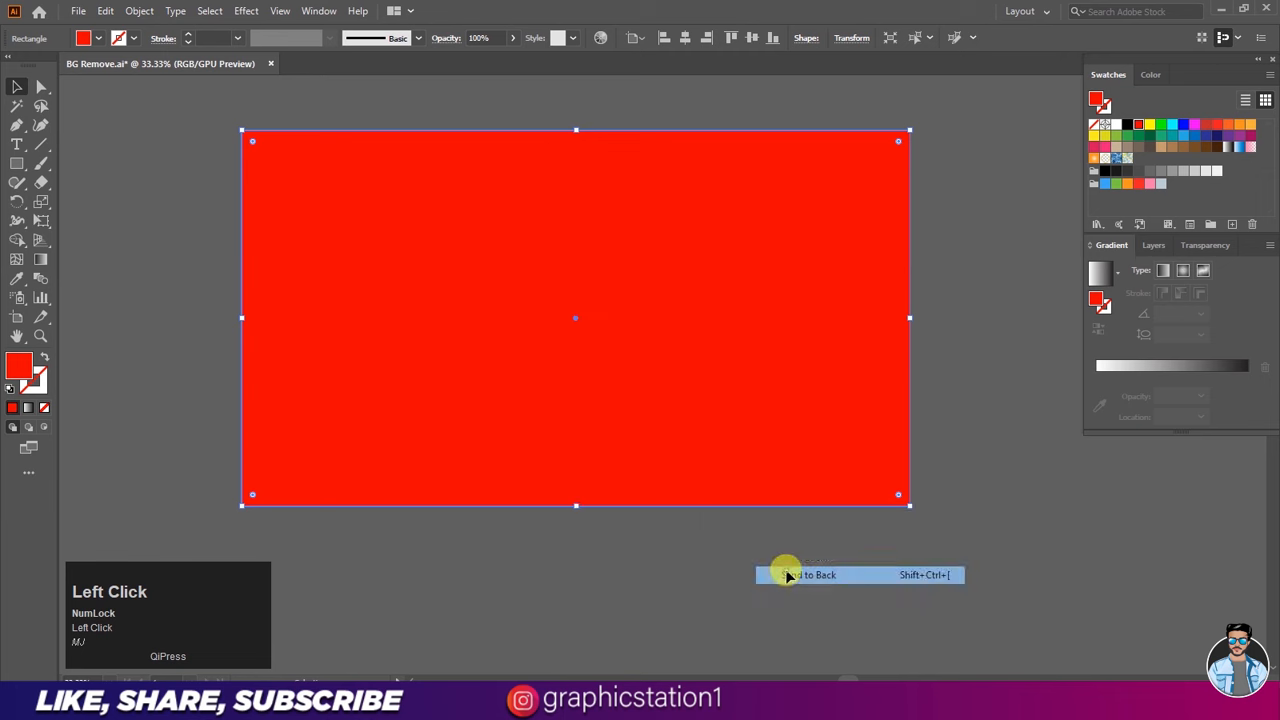
pyautogui.moveTo(591, 400); pyautogui.dragTo(601, 418)
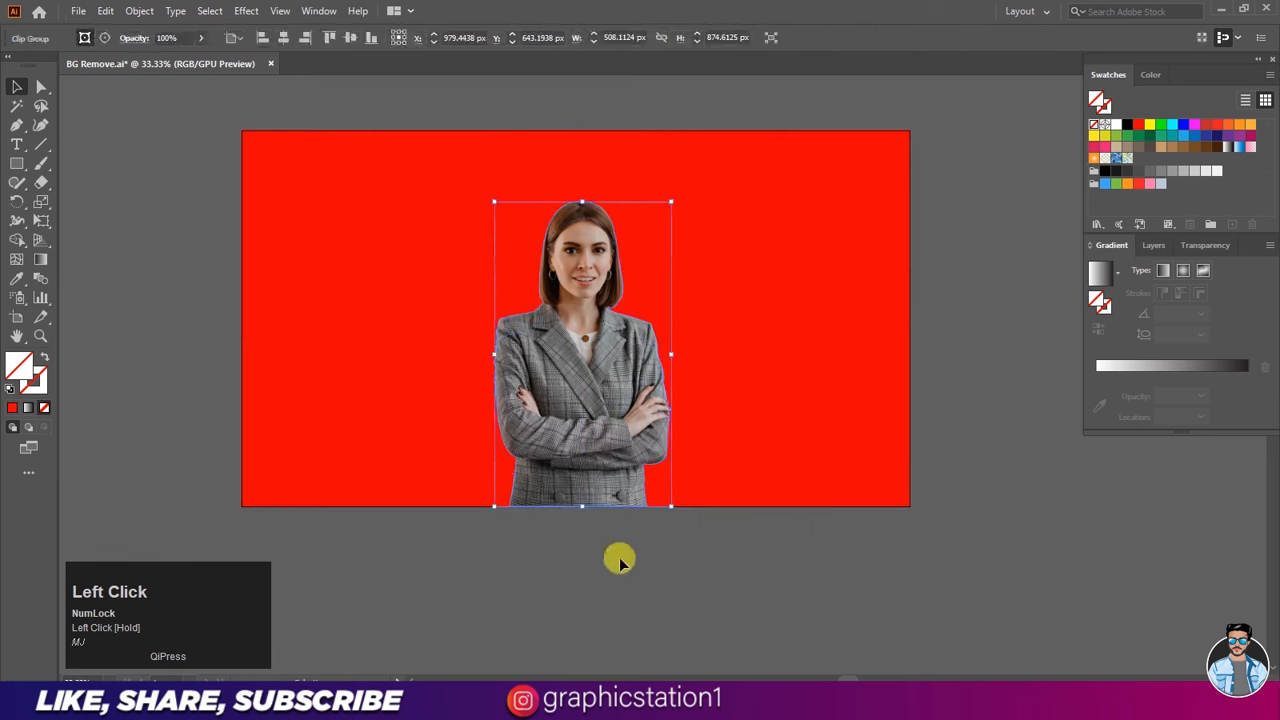
pyautogui.click(619, 558)
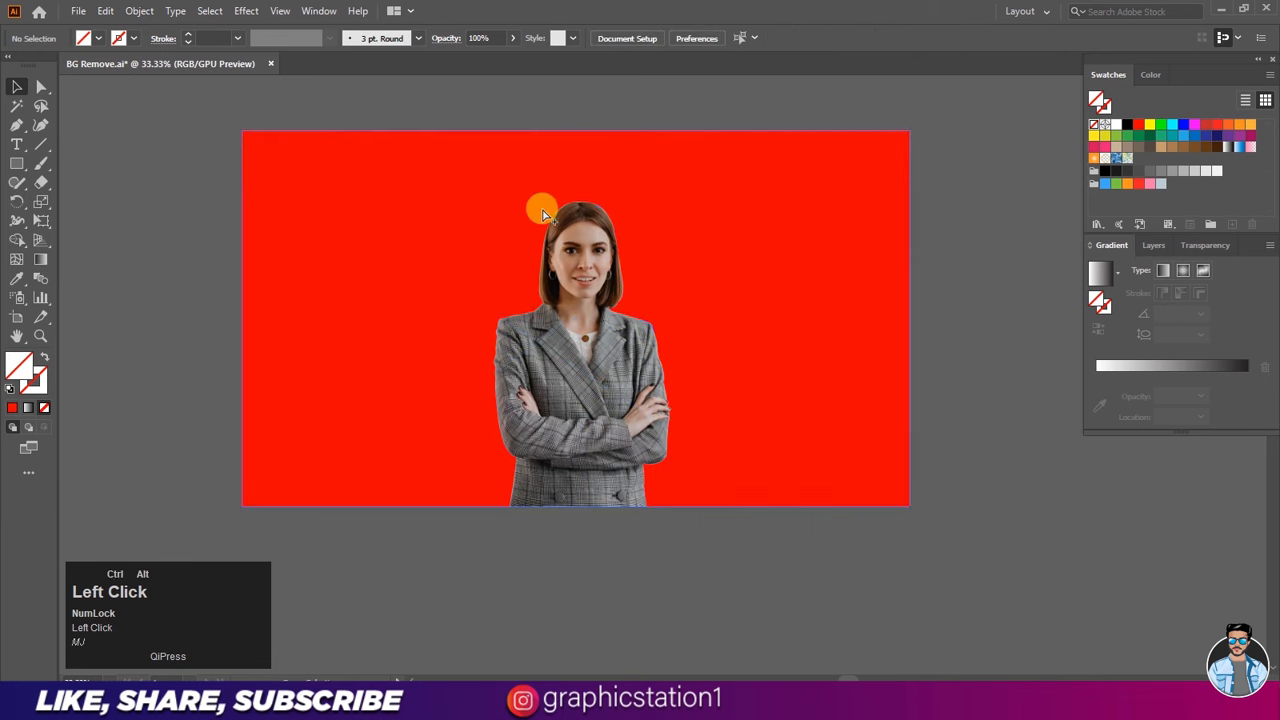
# - Soften the cut-out woman's edges by applying a Feather effect with a 5 px radius to the clip group
pyautogui.scroll(5, 560, 212)
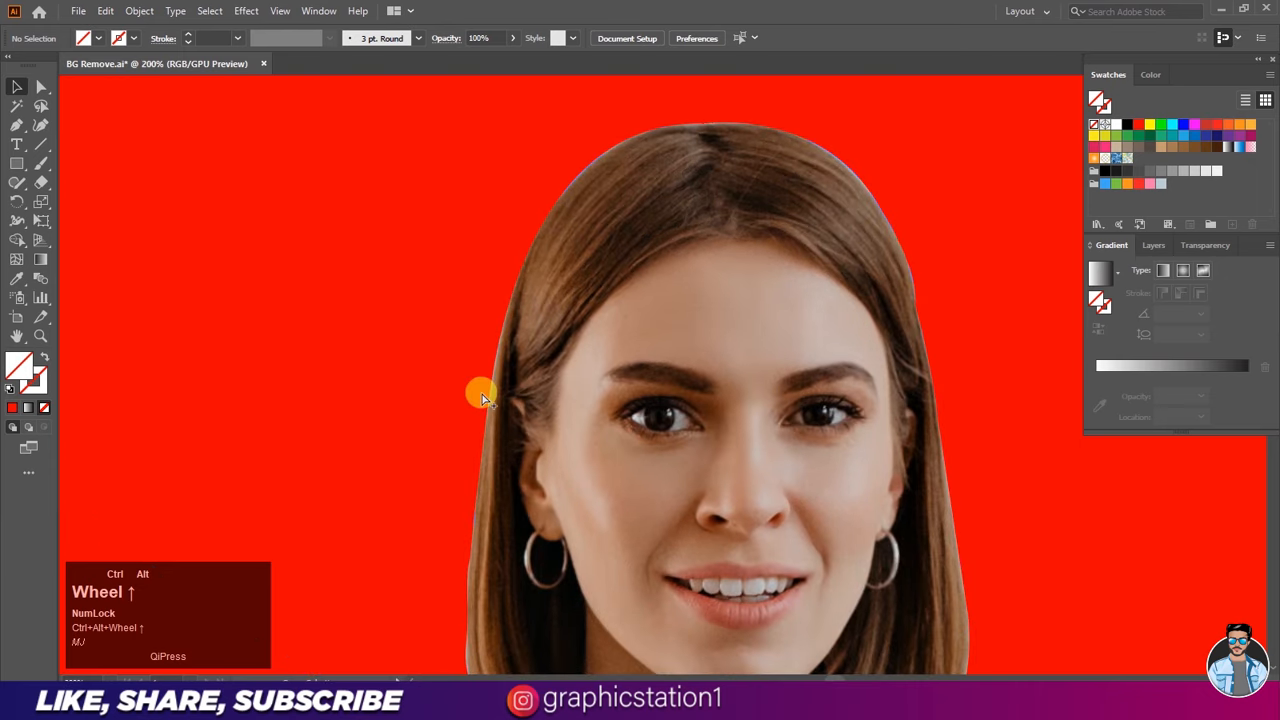
pyautogui.scroll(5, 482, 391)
pyautogui.scroll(1, 513, 322)
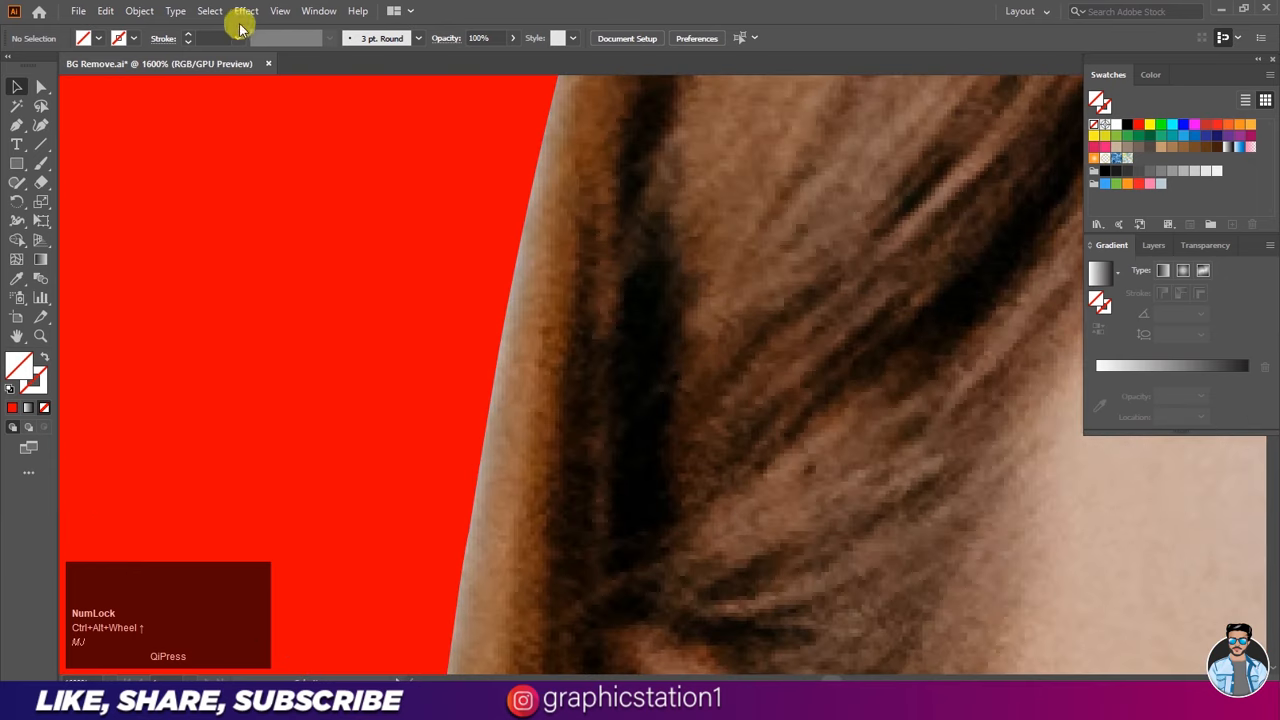
pyautogui.click(851, 249)
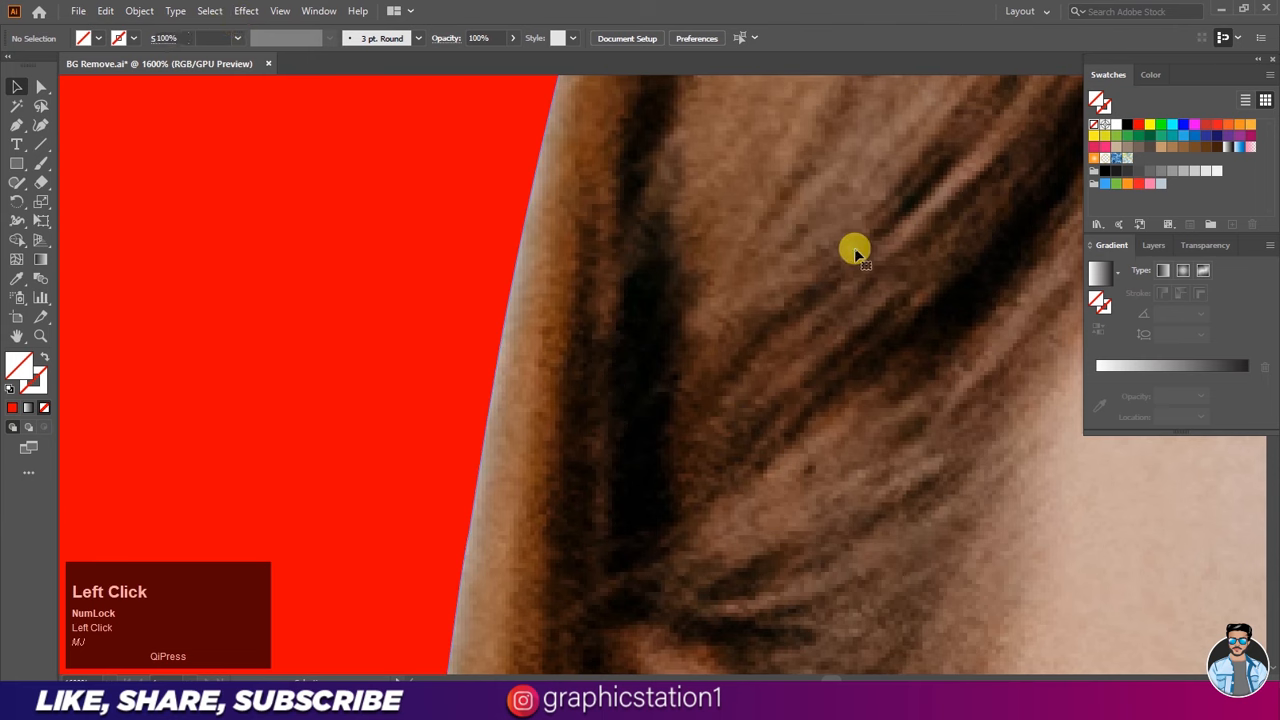
pyautogui.click(248, 12)
pyautogui.moveTo(250, 196)
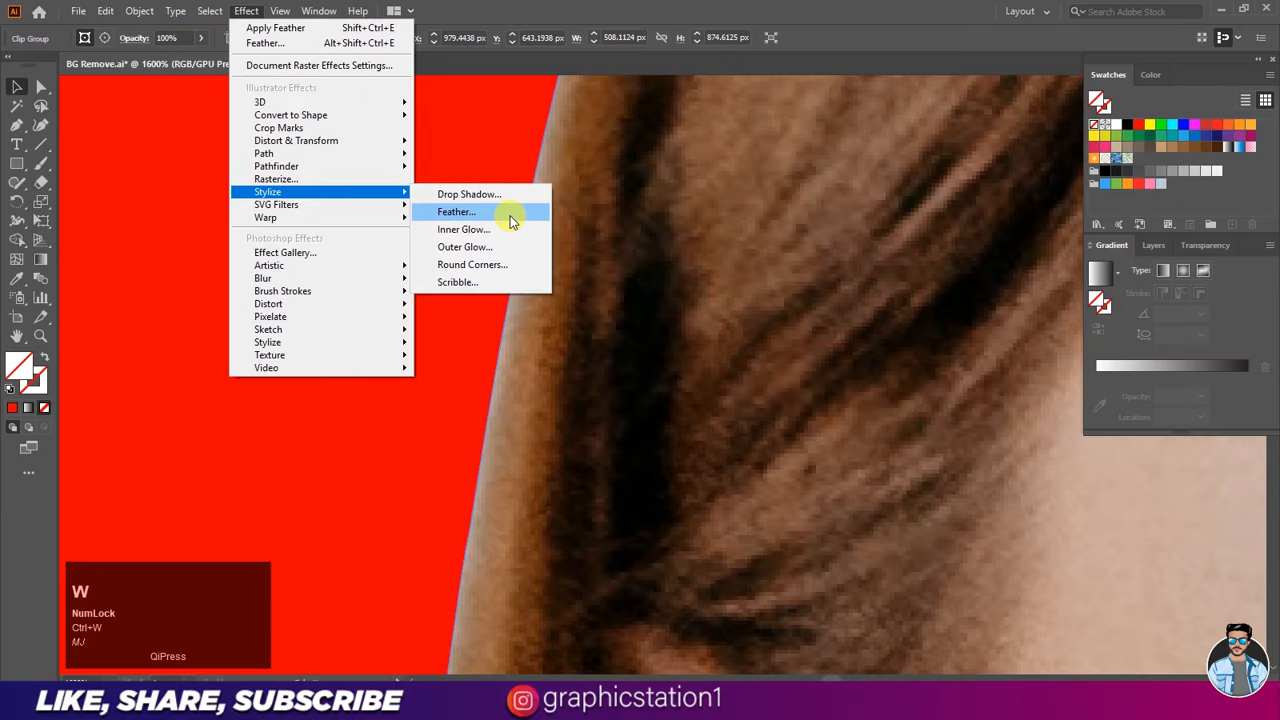
pyautogui.click(510, 215)
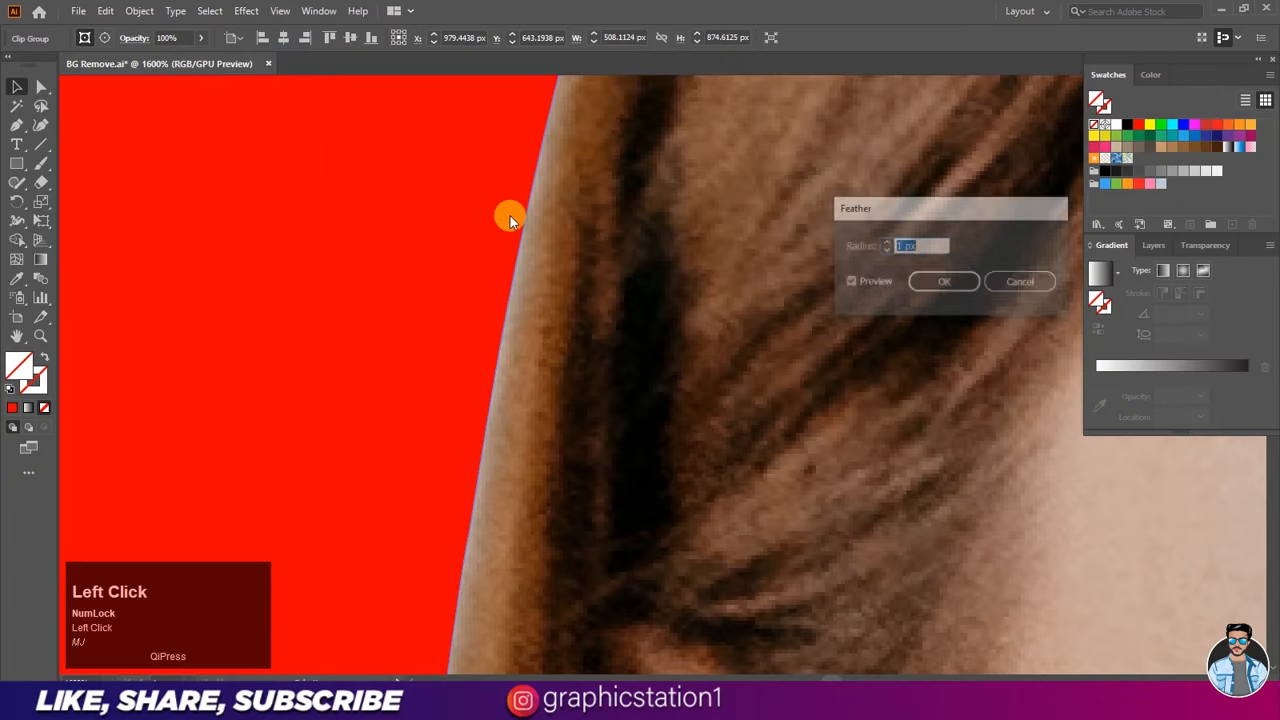
pyautogui.moveTo(990, 212); pyautogui.dragTo(802, 220)
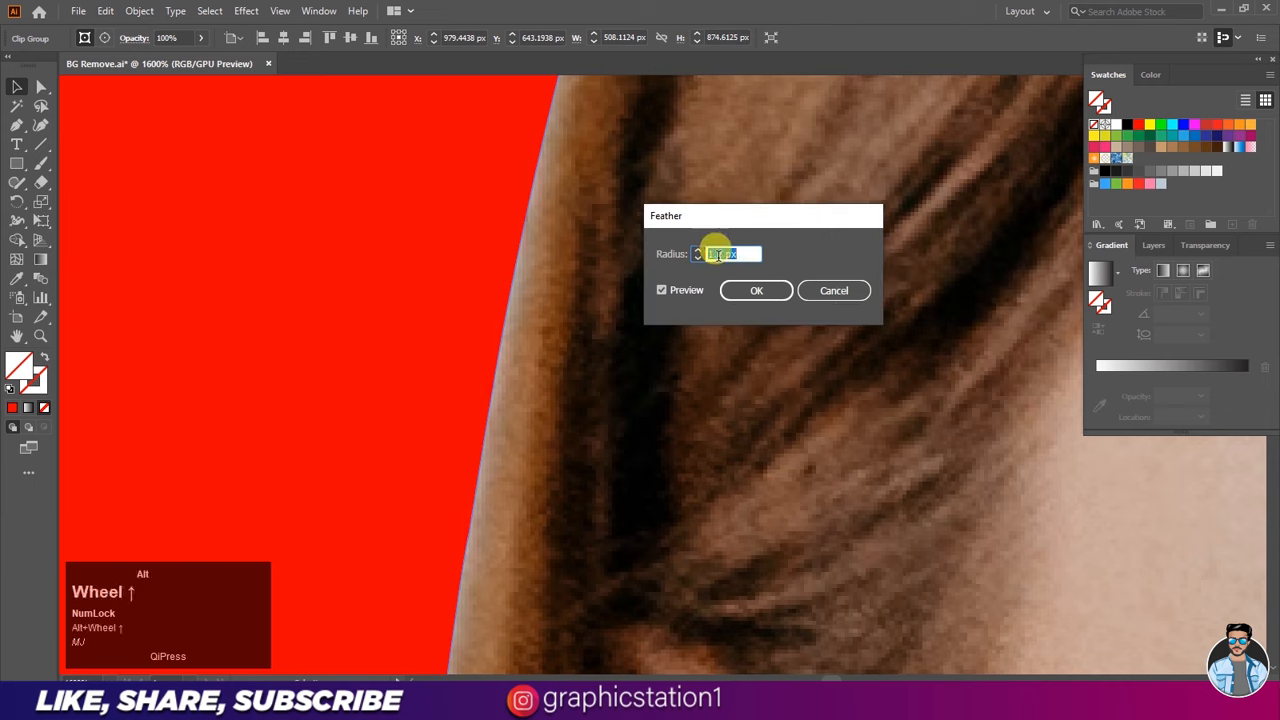
pyautogui.click(676, 250)
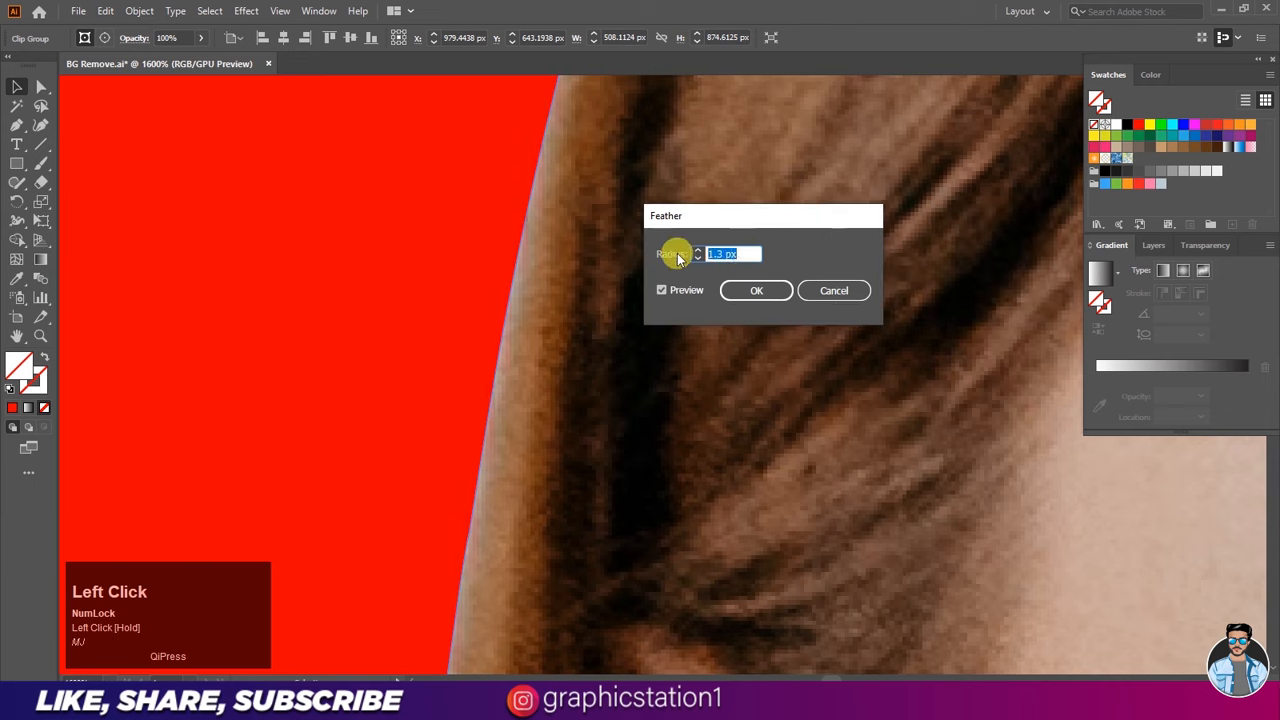
pyautogui.click(663, 290)
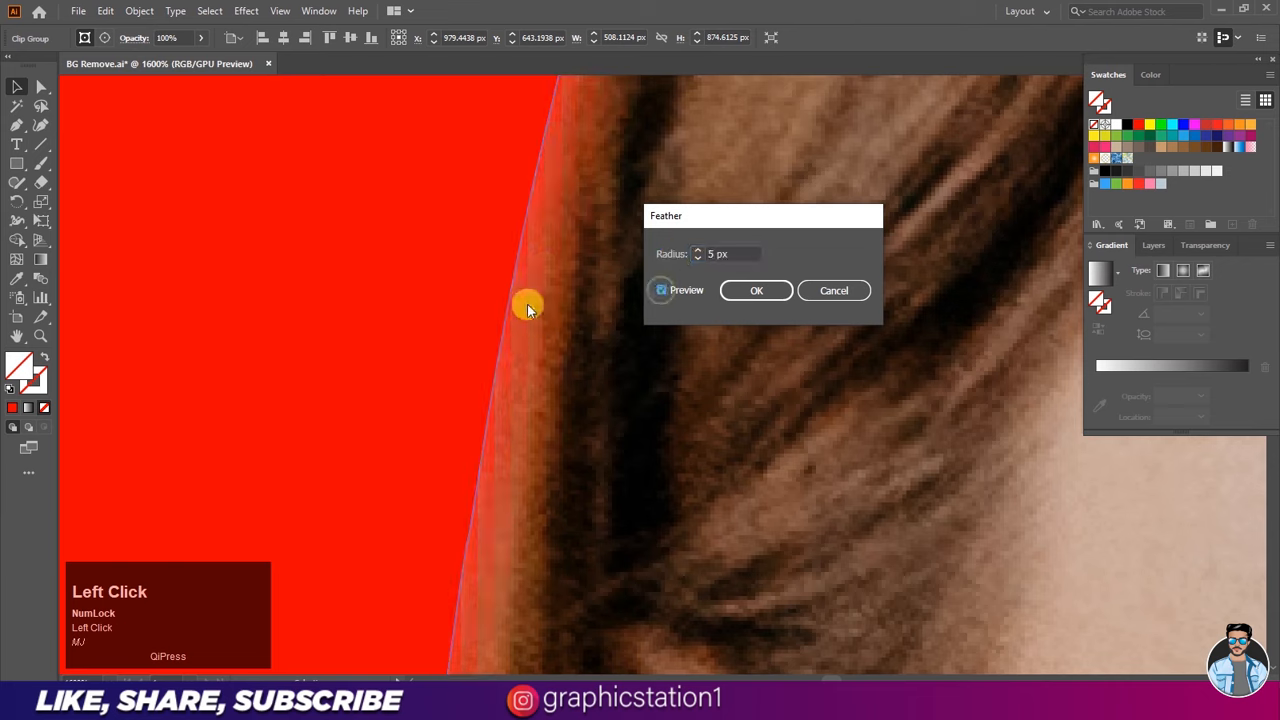
pyautogui.click(752, 291)
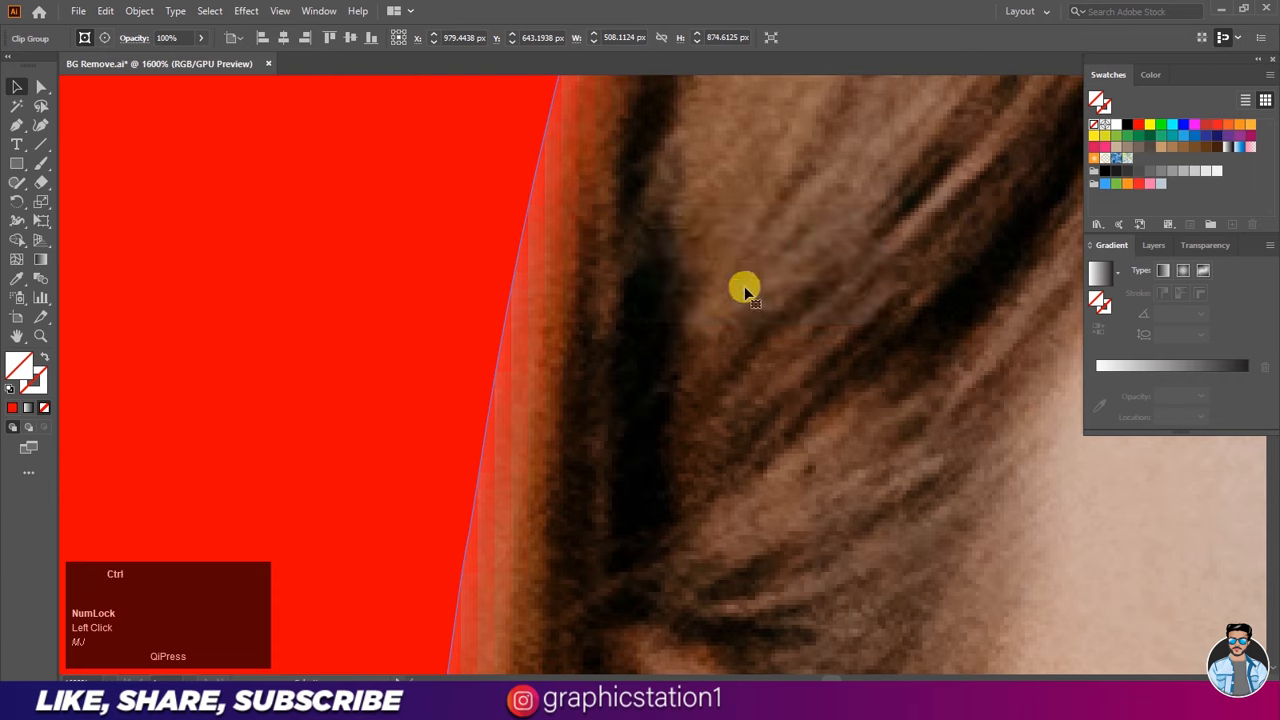
# - Undo and redo the feather effect to compare the hair edge with and without it
pyautogui.hotkey('ctrl', 'z')
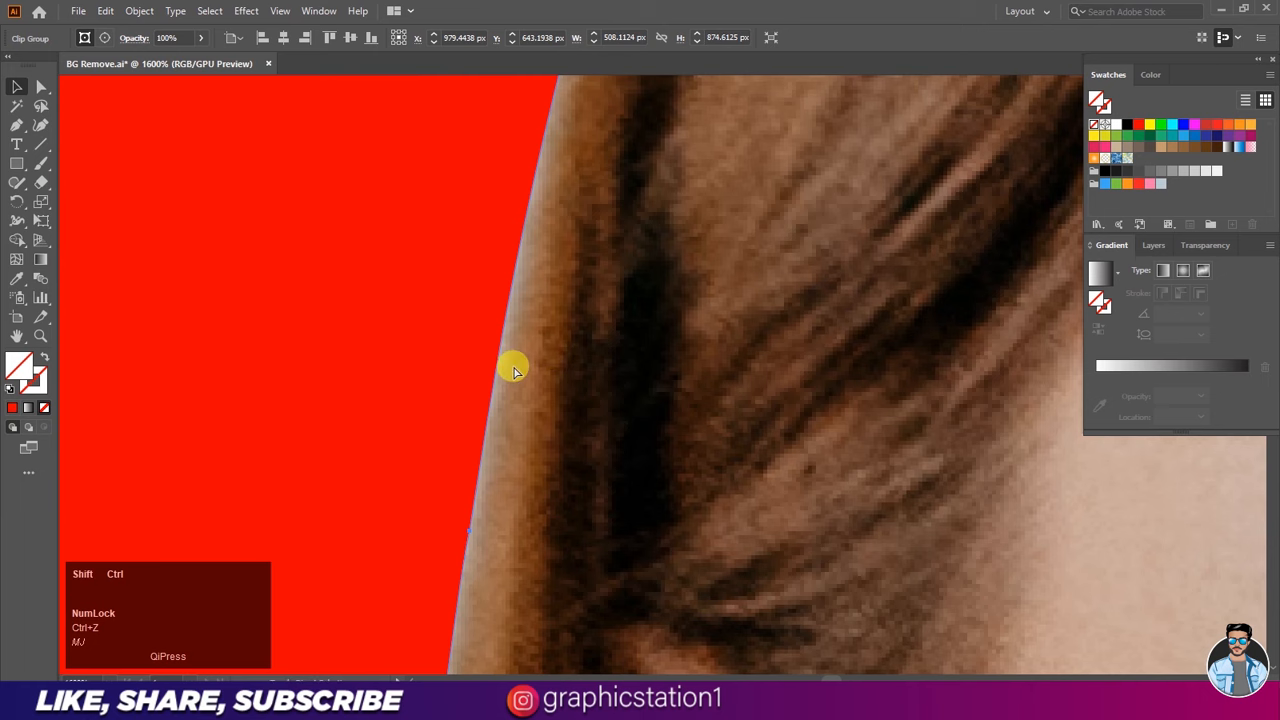
pyautogui.hotkey('ctrl', 'shift', 'z')
pyautogui.scroll(-8, 591, 315)
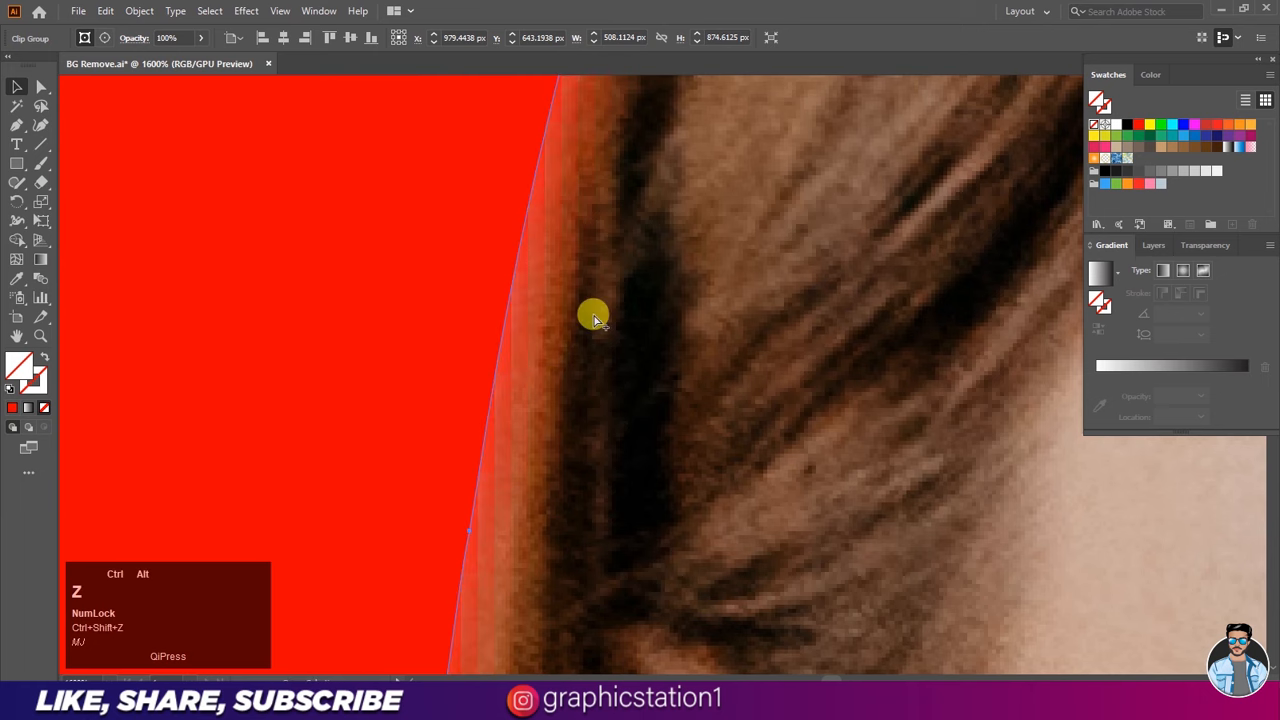
# - Replace the background rectangle's solid red fill with a white-to-black radial gradient
pyautogui.scroll(-4, 594, 320)
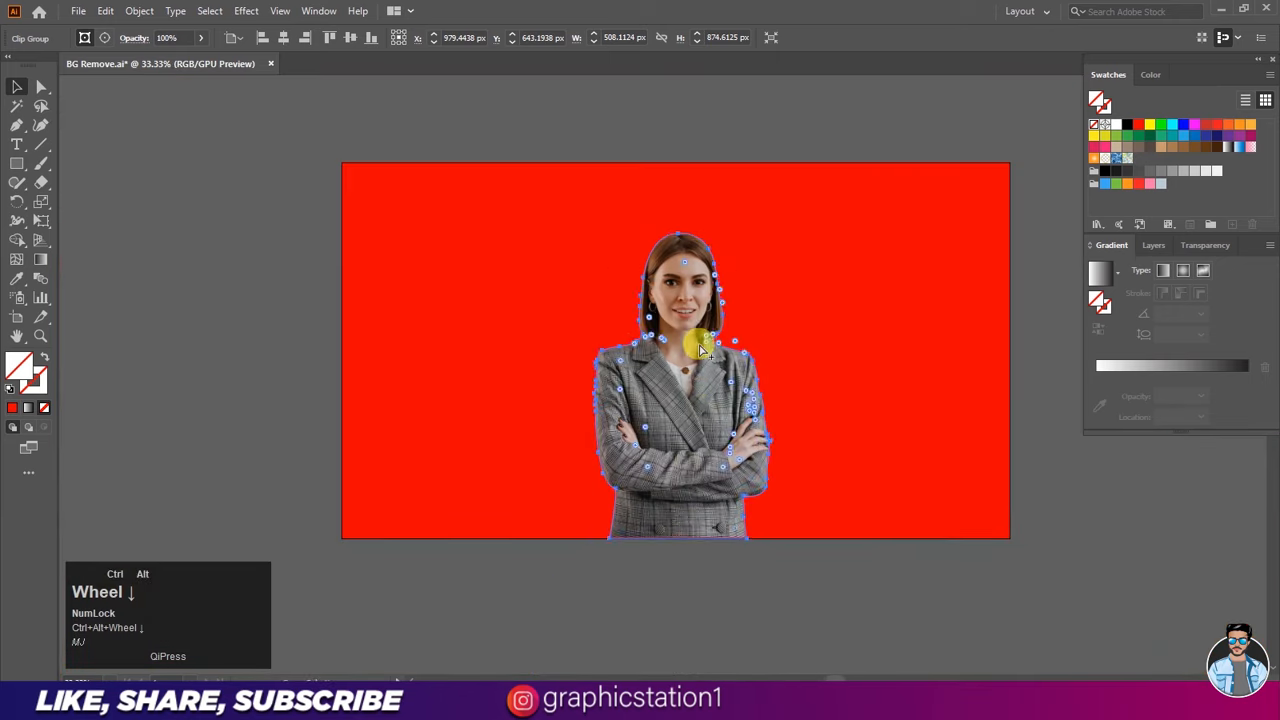
pyautogui.click(680, 571)
pyautogui.scroll(1, 733, 368)
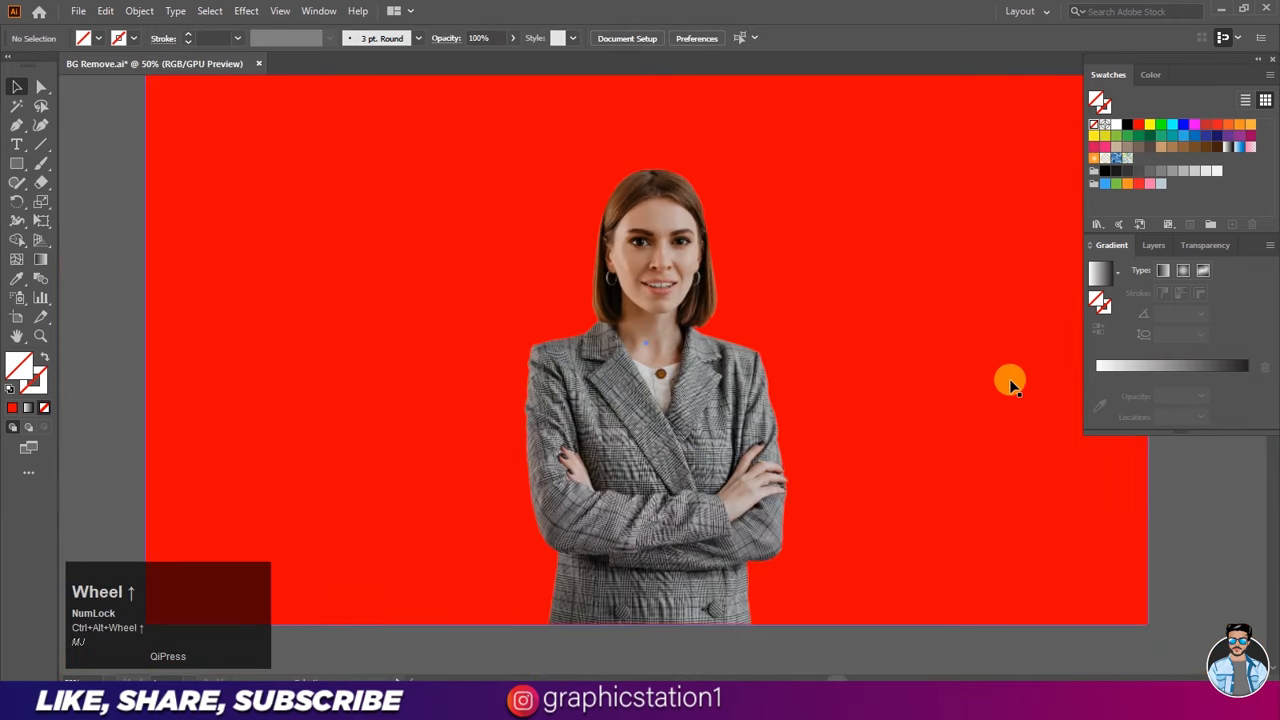
pyautogui.click(1010, 380)
pyautogui.click(1099, 276)
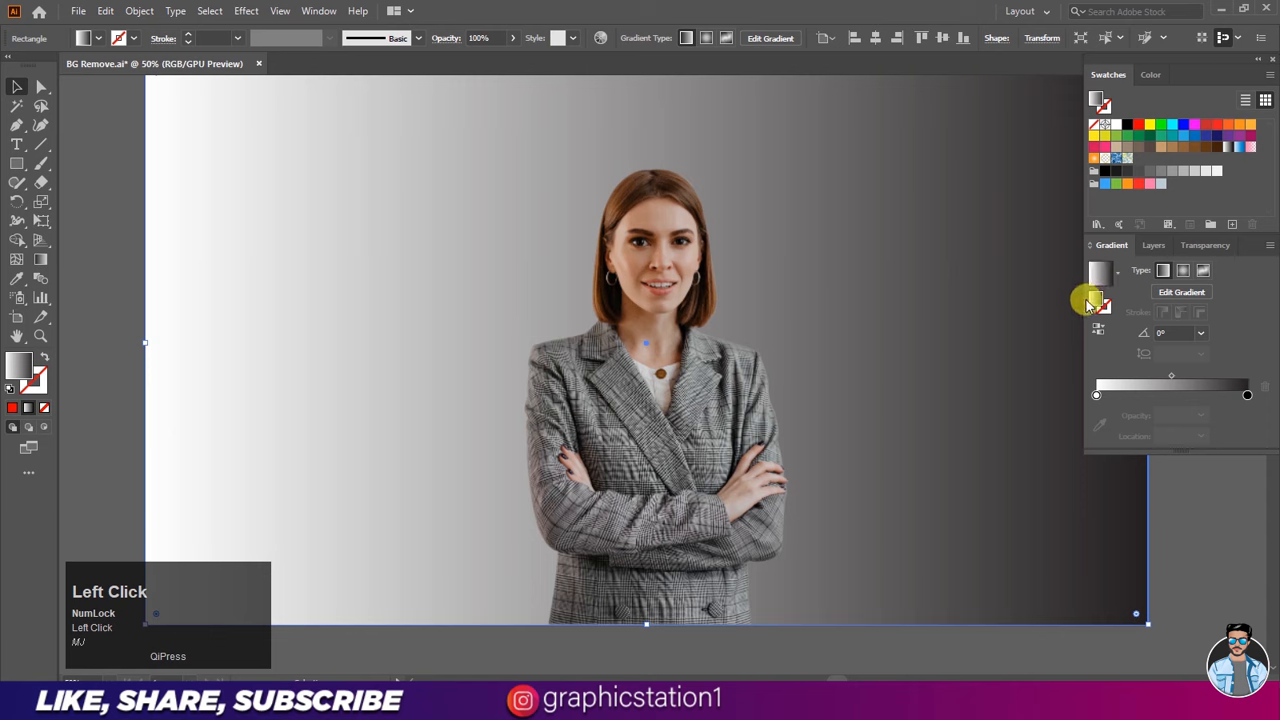
pyautogui.click(1182, 271)
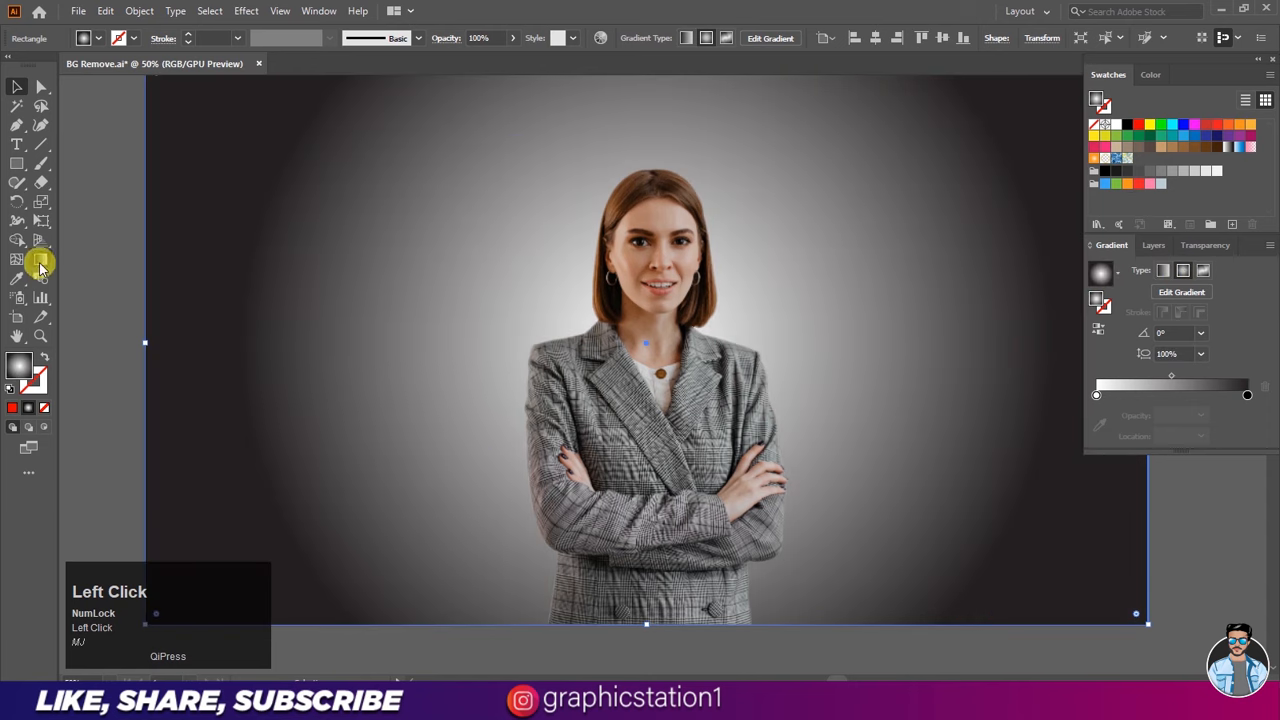
# - Redraw the radial gradient from the woman's chest out past the artboard's right edge, then deselect the rectangle
pyautogui.click(40, 262)
pyautogui.moveTo(643, 377)
pyautogui.mouseDown()
pyautogui.moveTo(1163, 223)
pyautogui.moveTo(1175, 250)
pyautogui.mouseUp()
pyautogui.click(16, 87)
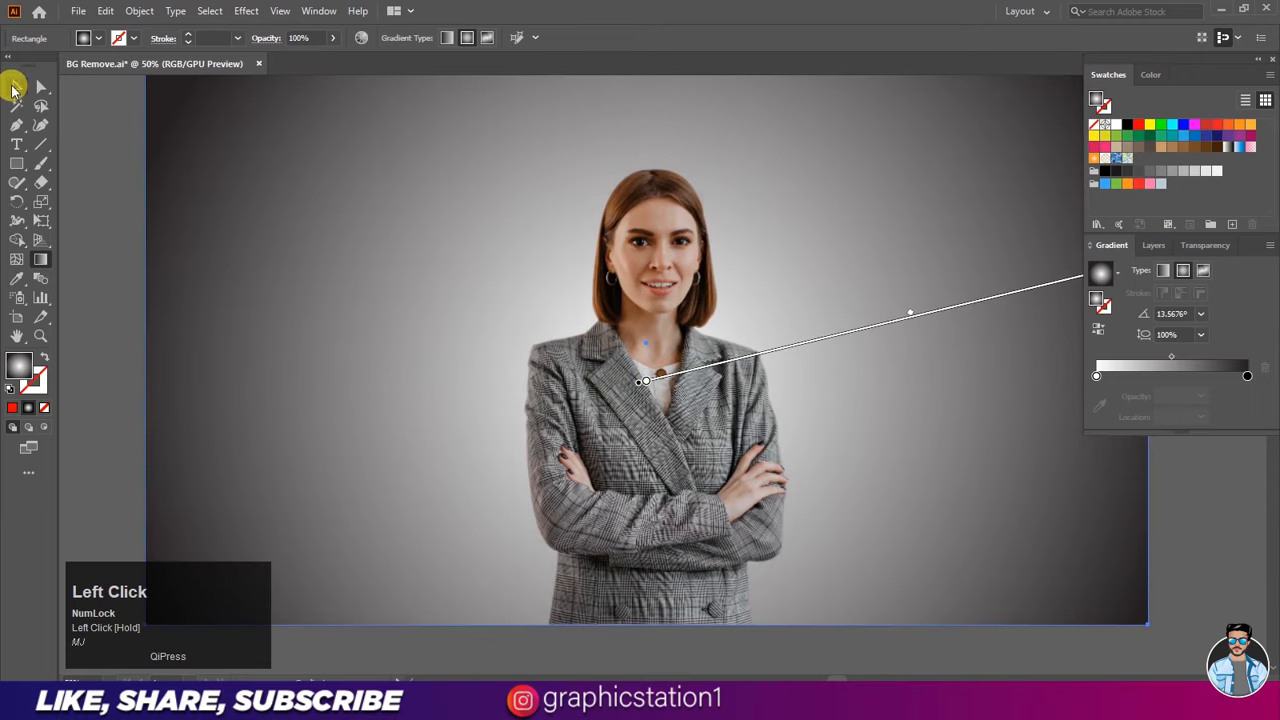
pyautogui.click(89, 143)
# - Set the background gradient's inner color stop to a grey sampled from the woman's jacket collar
pyautogui.moveTo(652, 300); pyautogui.dragTo(589, 308)
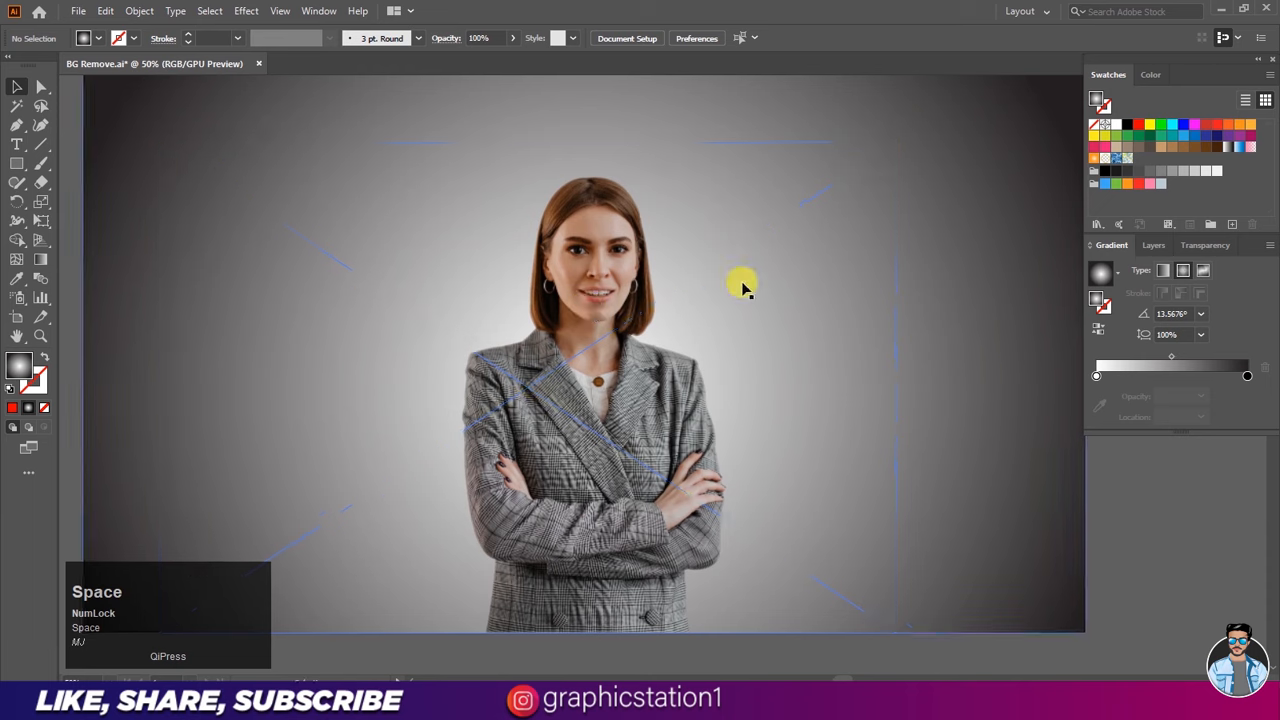
pyautogui.click(966, 480)
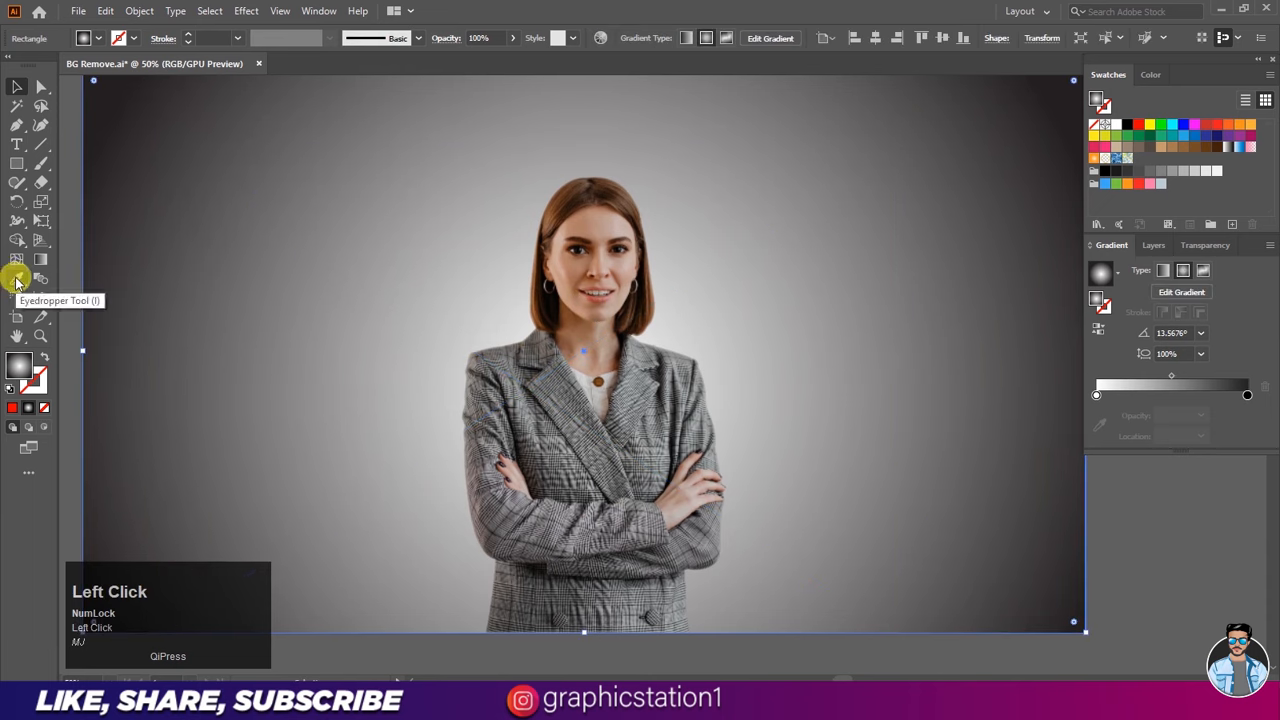
pyautogui.doubleClick(1096, 395)
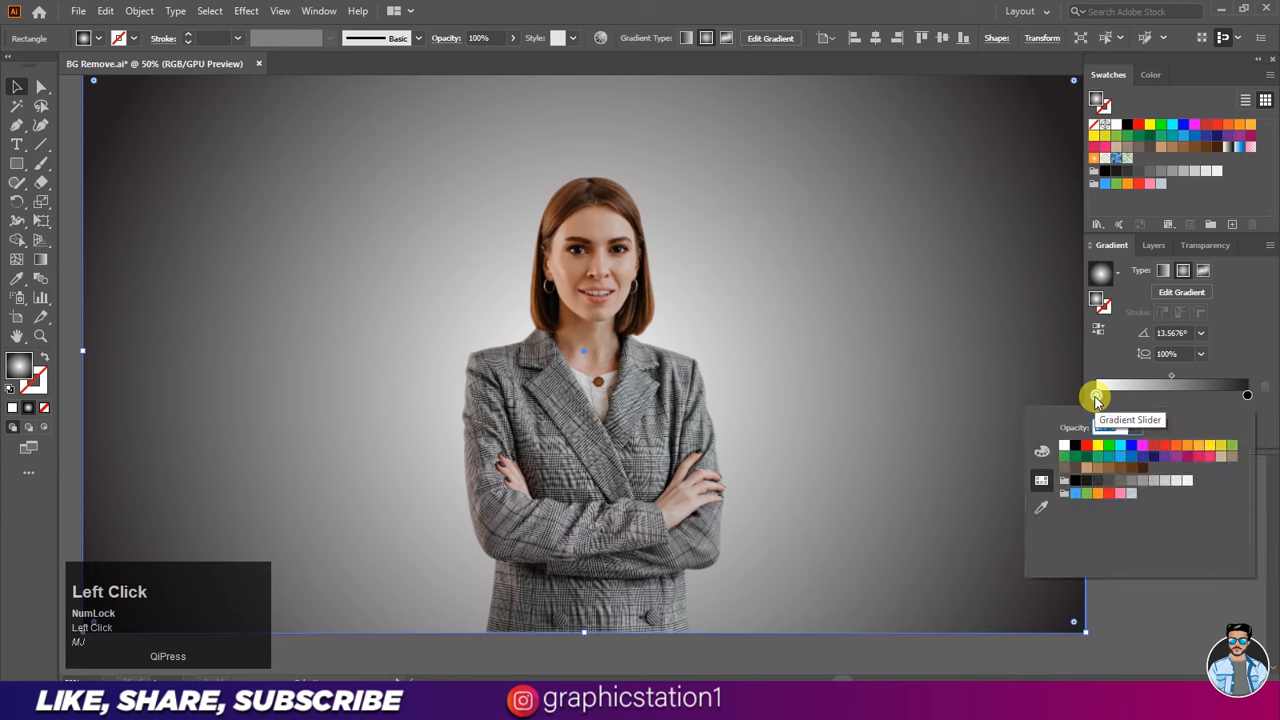
pyautogui.click(1041, 507)
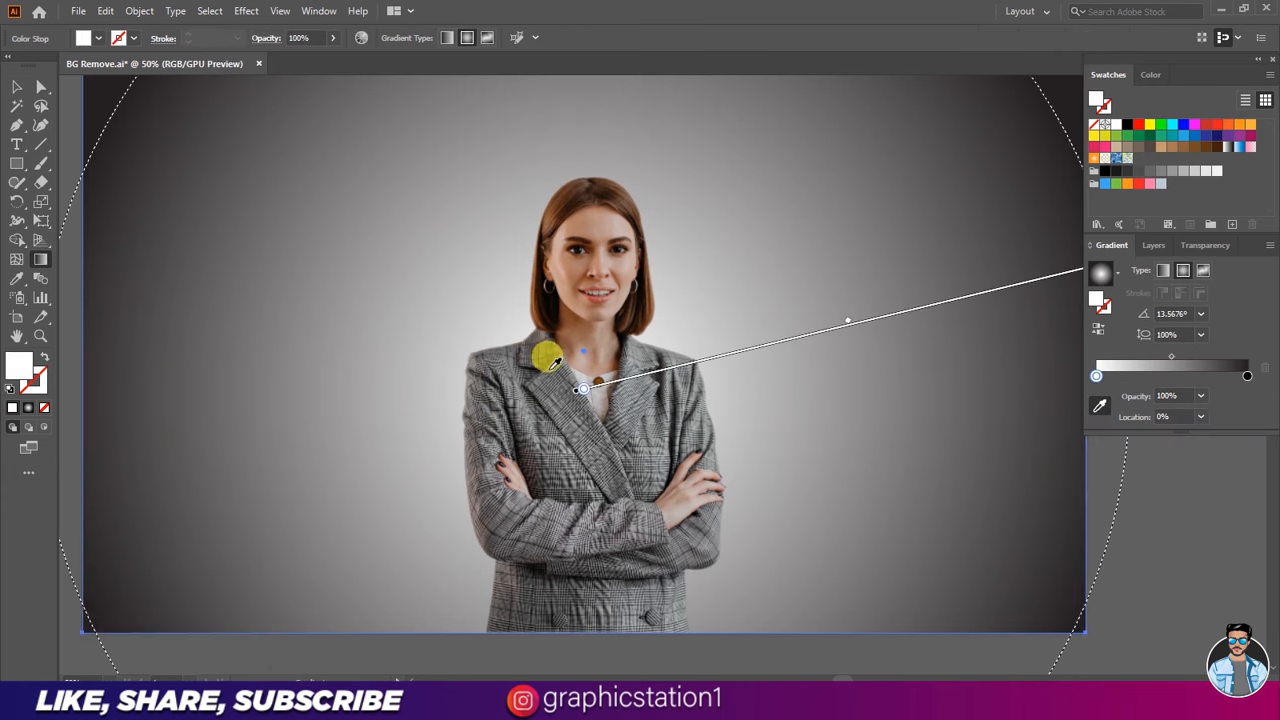
pyautogui.click(548, 360)
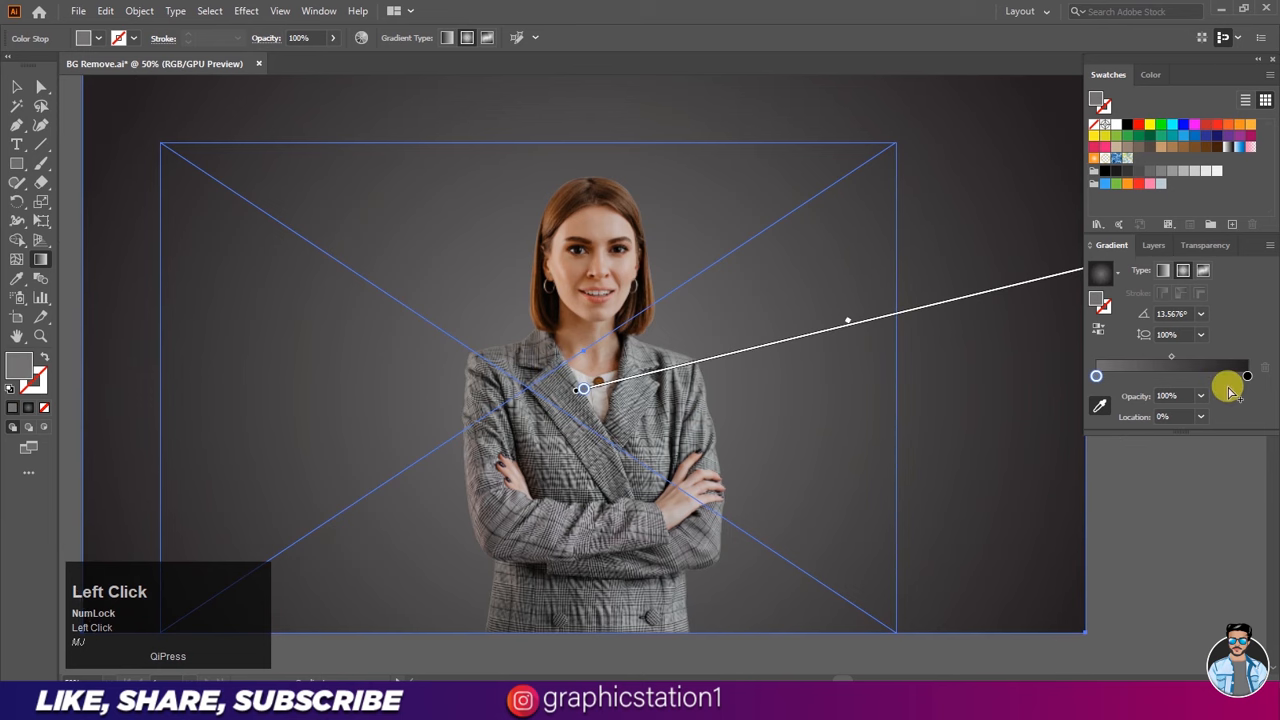
# - Set the background gradient's outer color stop to a brown sampled from the top of the woman's hair
pyautogui.doubleClick(1247, 377)
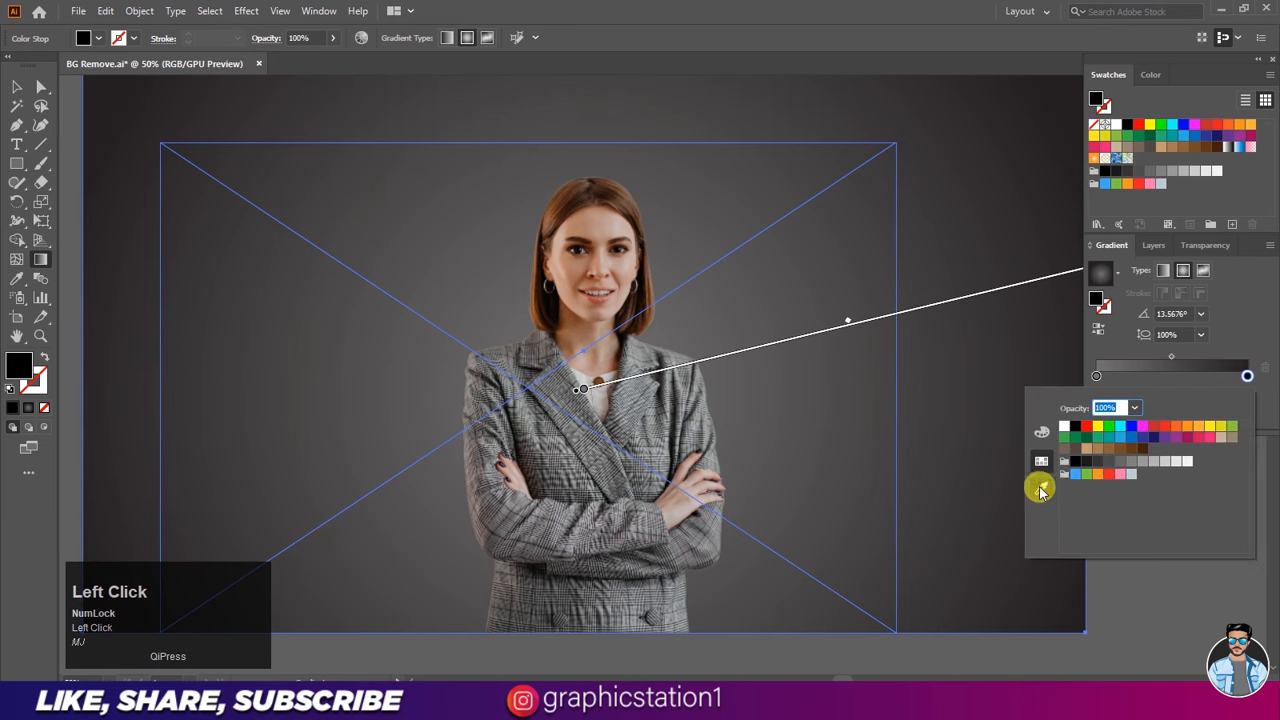
pyautogui.click(1040, 488)
pyautogui.click(618, 189)
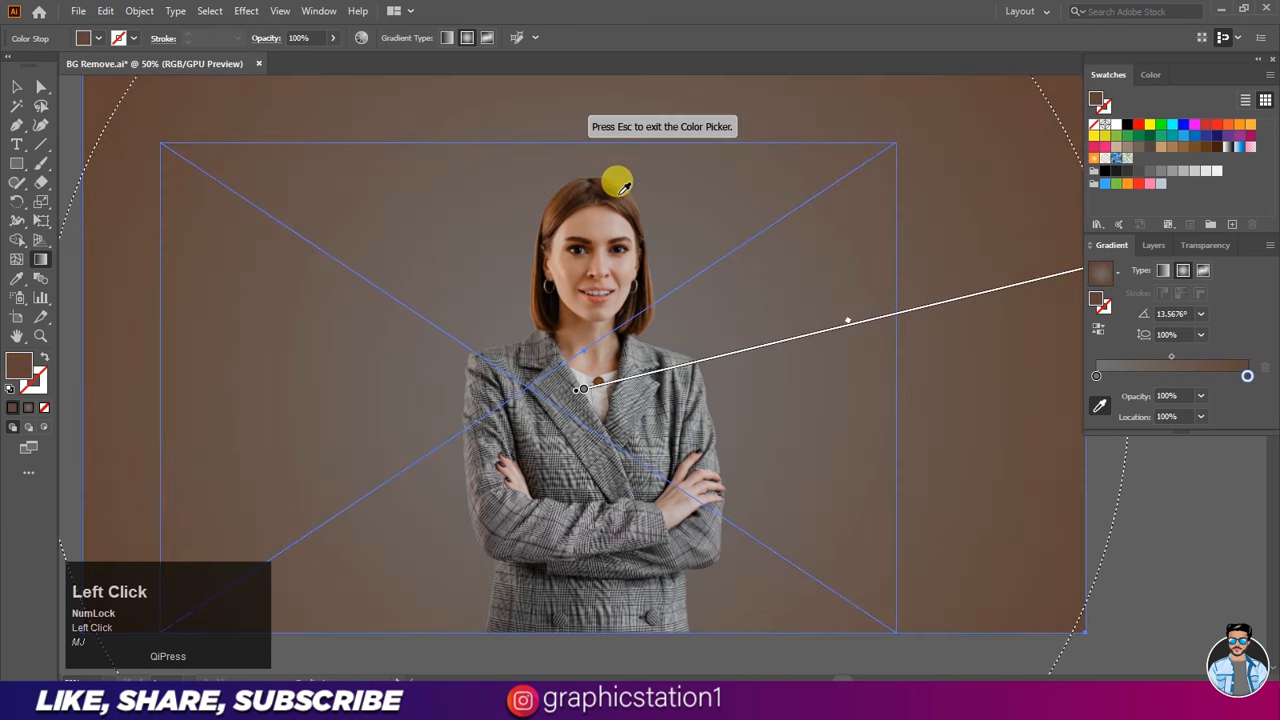
pyautogui.click(619, 186)
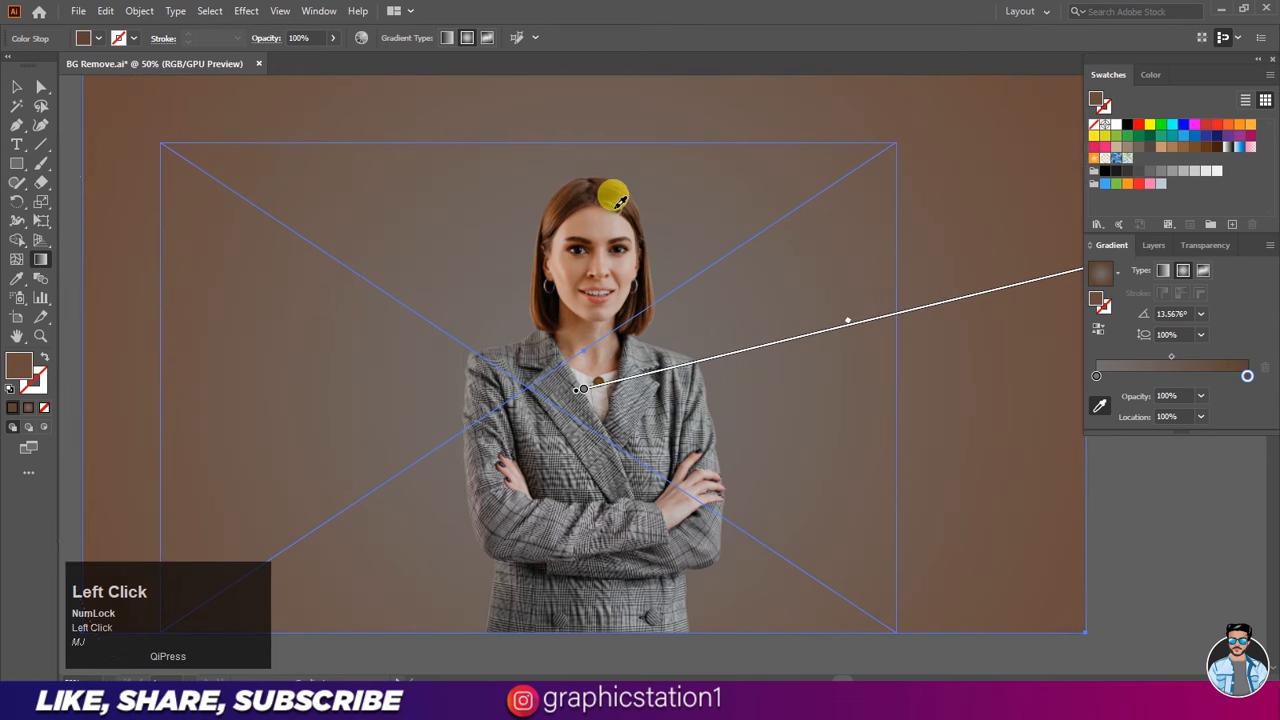